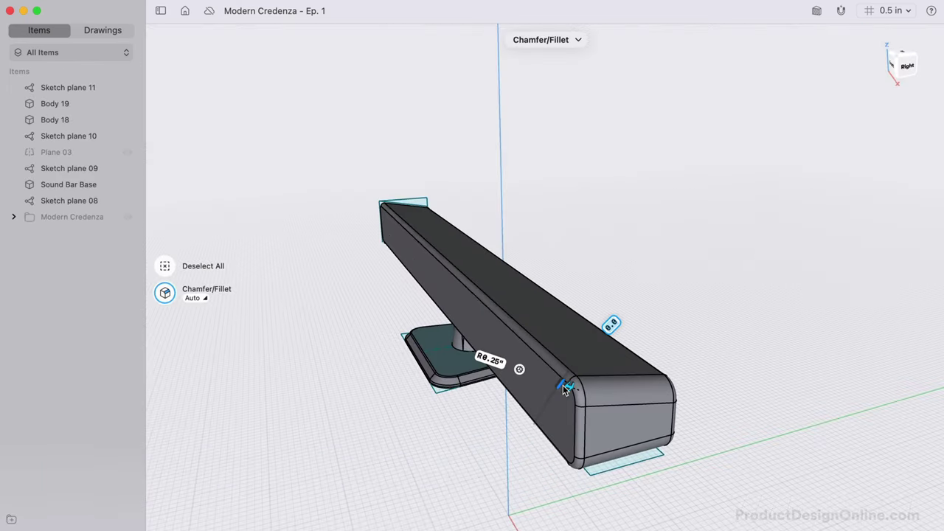
key("Return")
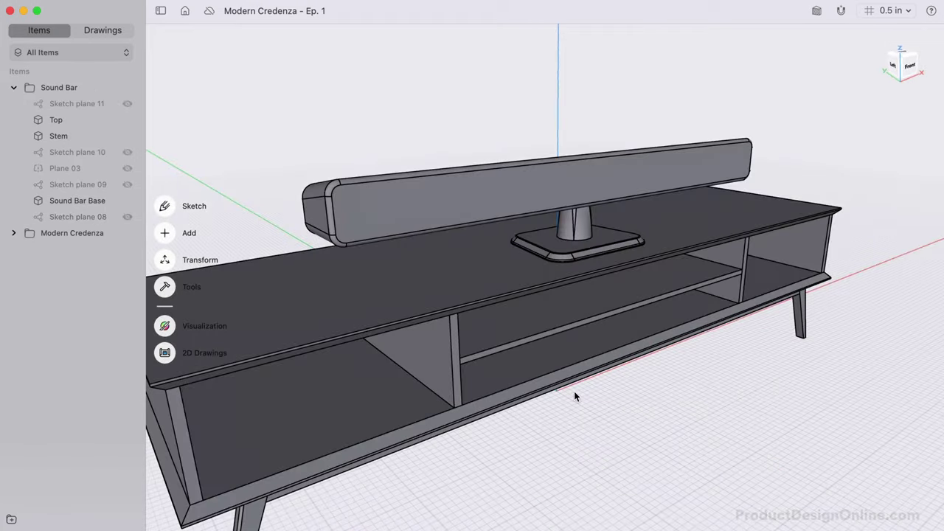
scroll(574, 391, "left", 10)
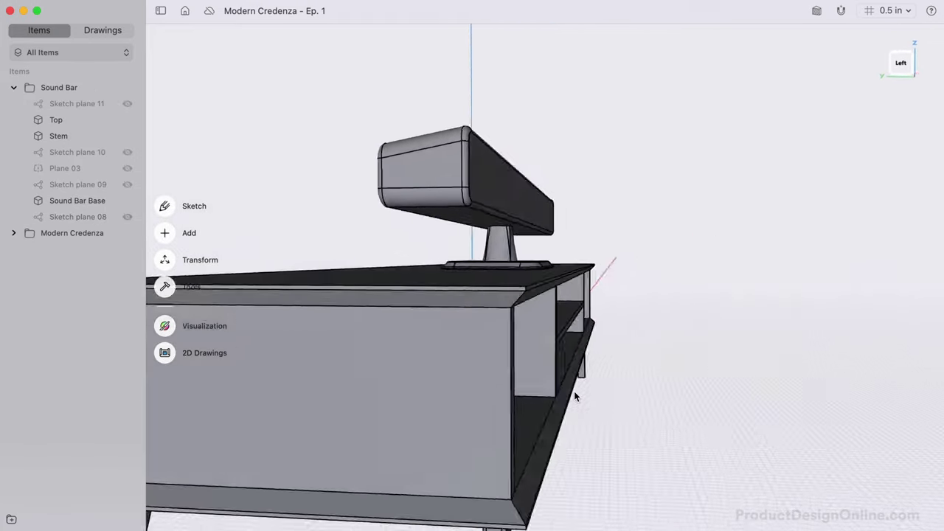
scroll(573, 391, "left", 10)
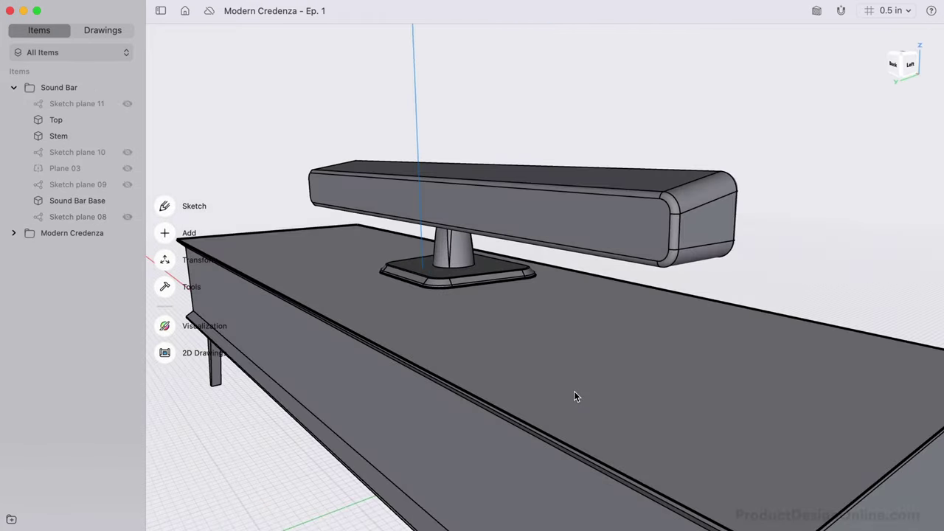
scroll(574, 396, "left", 5)
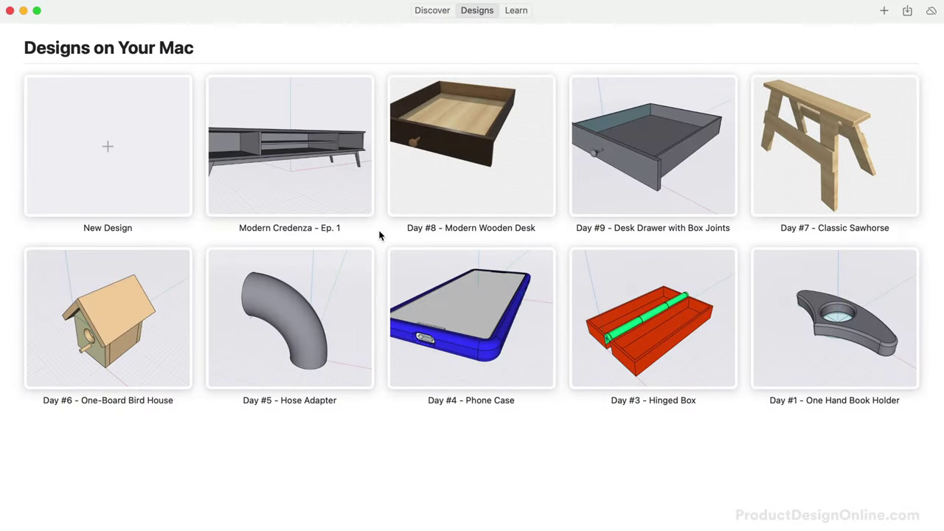
Open the Modern Credenza - Ep. 1 design and group all of its bodies, sketch planes and planes into one folder.
double_click(306, 182)
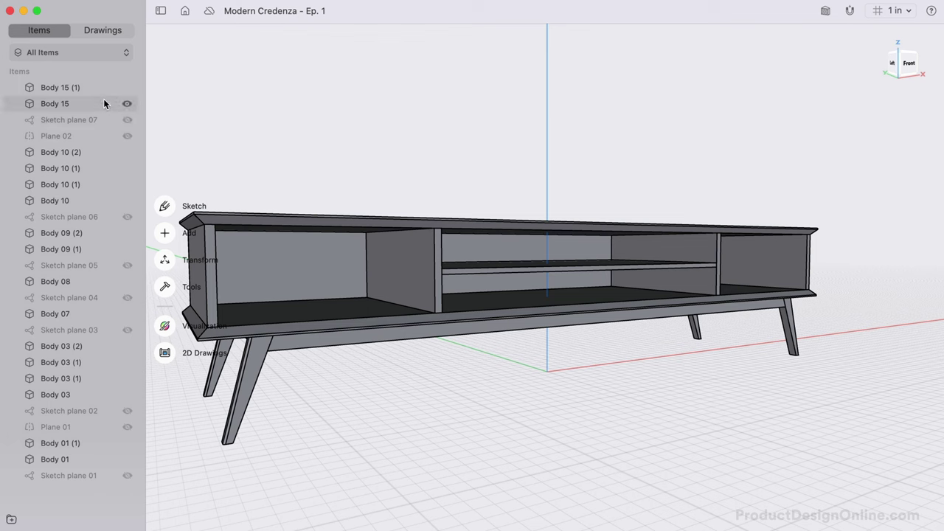
left_click(98, 88)
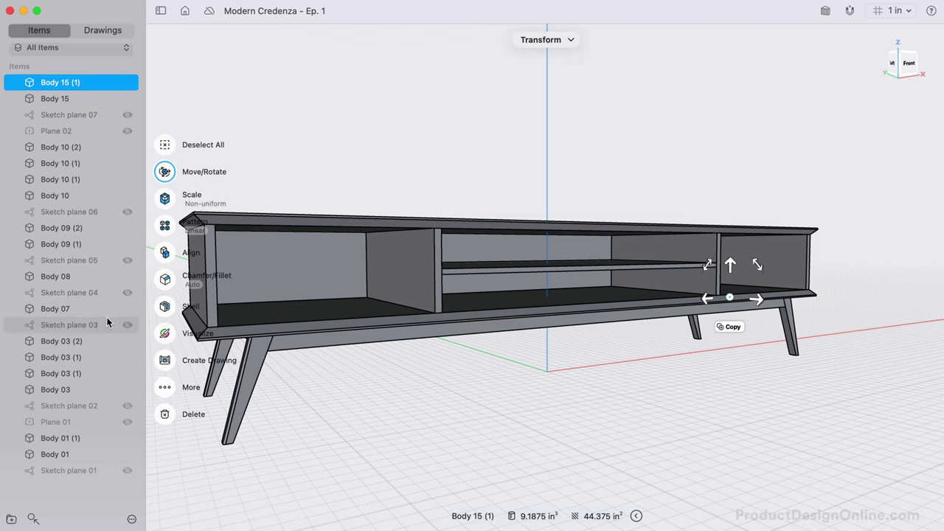
left_click(99, 475, "shift")
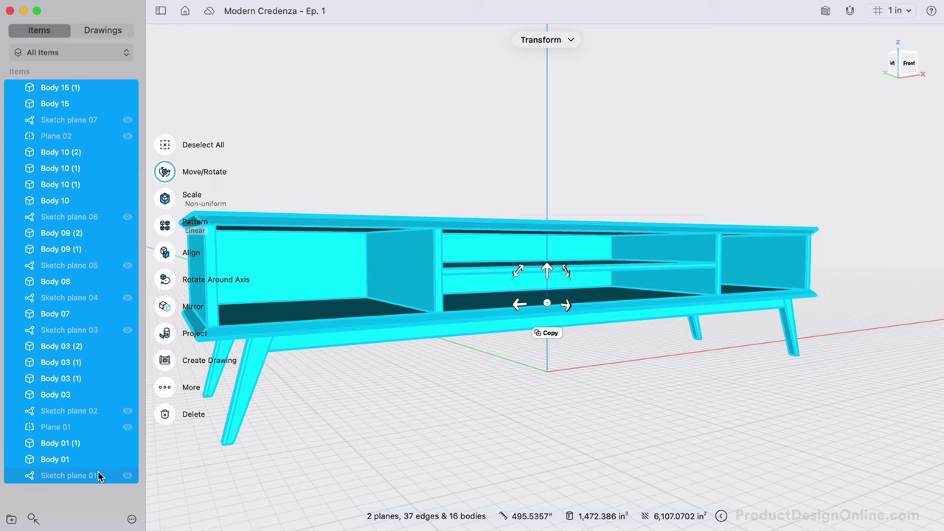
right_click(98, 475)
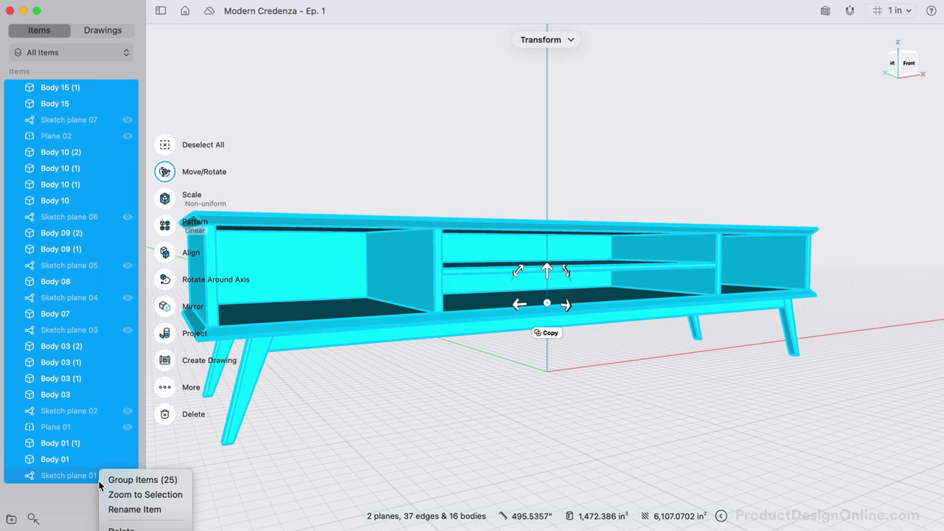
left_click(132, 480)
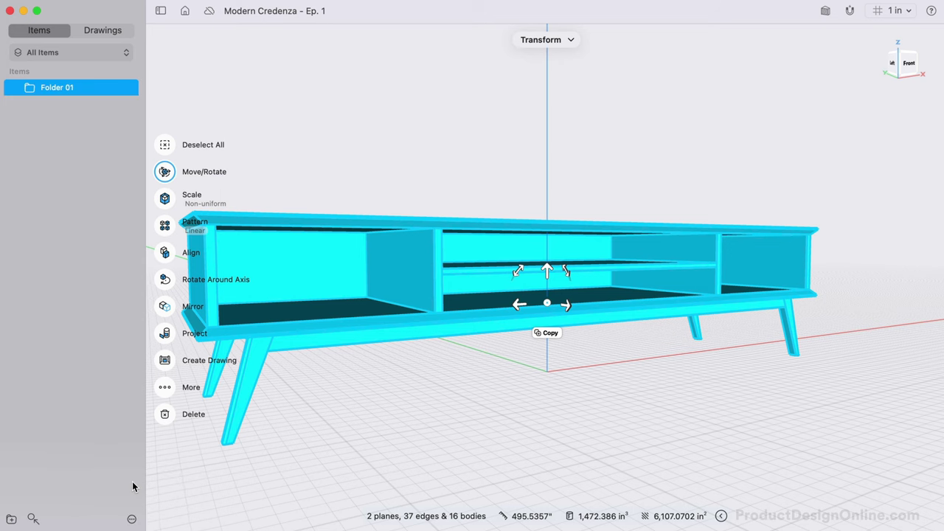
Rename the new folder as Modern Credenza.
right_click(50, 87)
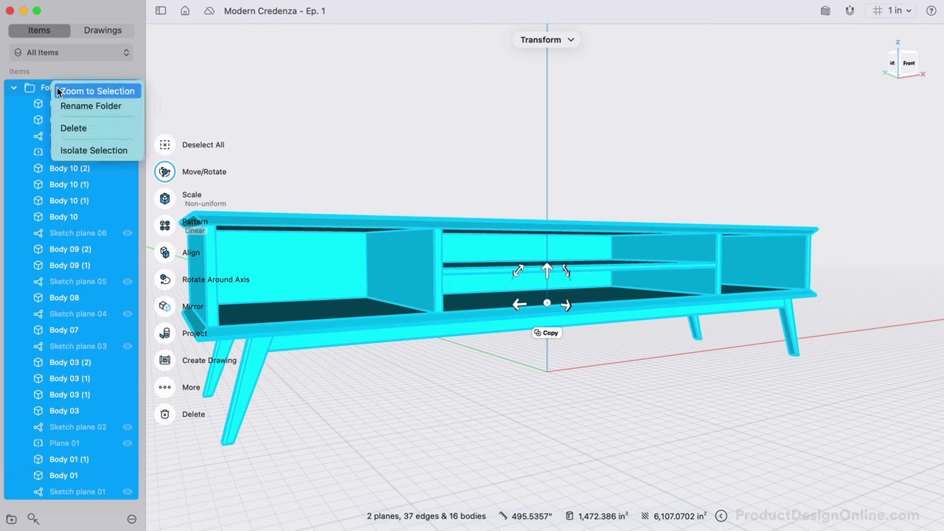
left_click(75, 104)
type("Mod")
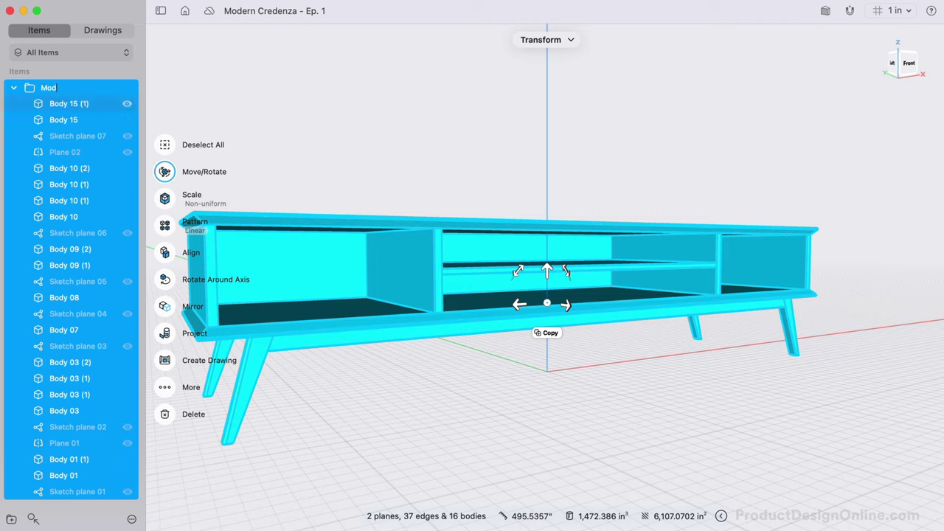
type("ern Credenza")
key("Return")
Hide the Modern Credenza folder and show it again to demonstrate its visibility control.
left_click(127, 88)
left_click(127, 88)
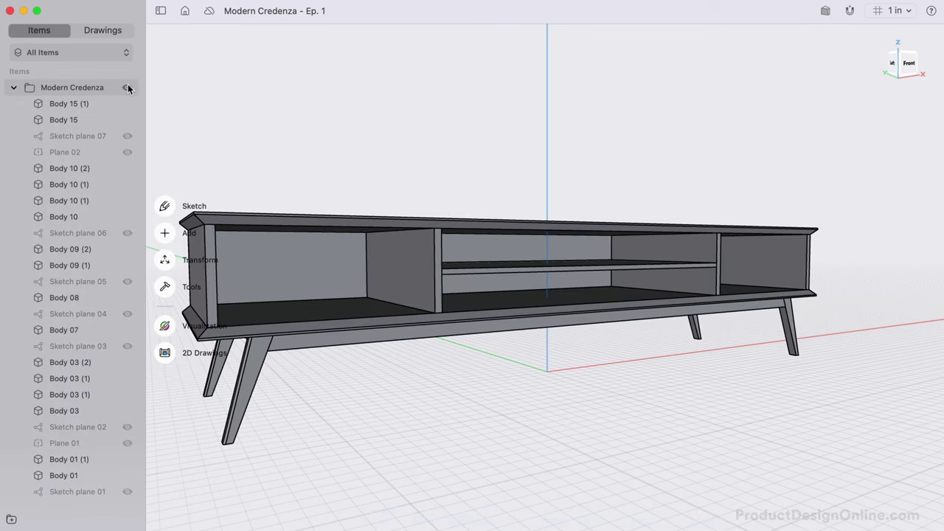
left_click(128, 88)
left_click(127, 88)
Collapse the Modern Credenza folder in the item list and clear the selection.
left_click(10, 90)
left_click(10, 90)
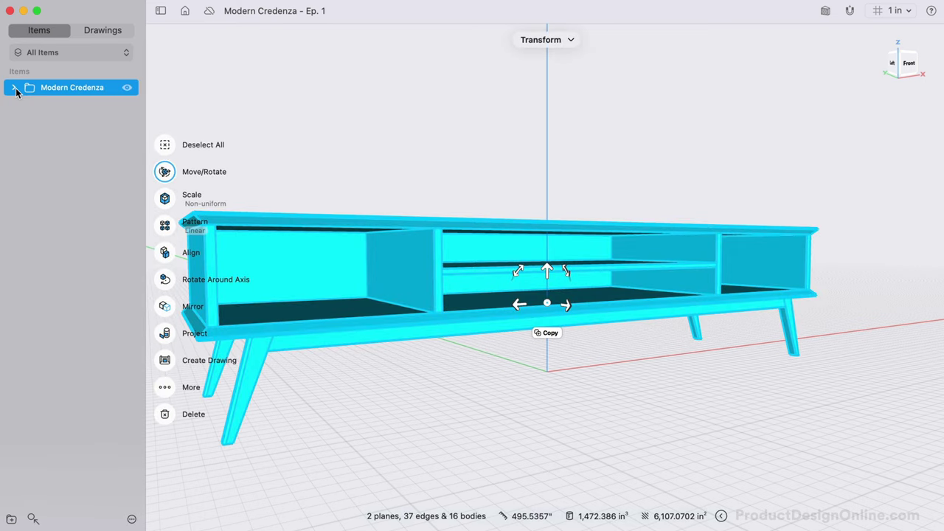
left_click(71, 160)
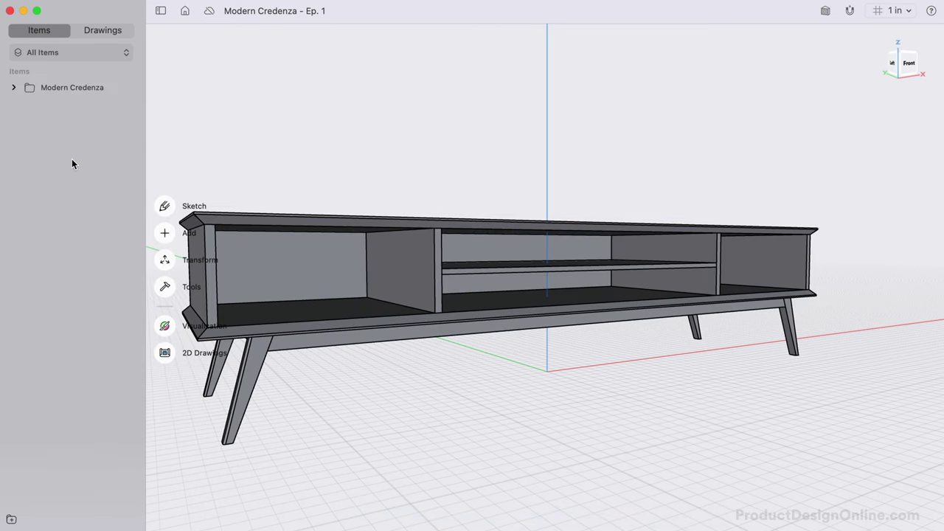
Sketch a closed trapezoid on the credenza's top face, about 9.5 in along the rear, 15 in along the front and 7.4 in deep.
scroll(578, 169, "up", 5)
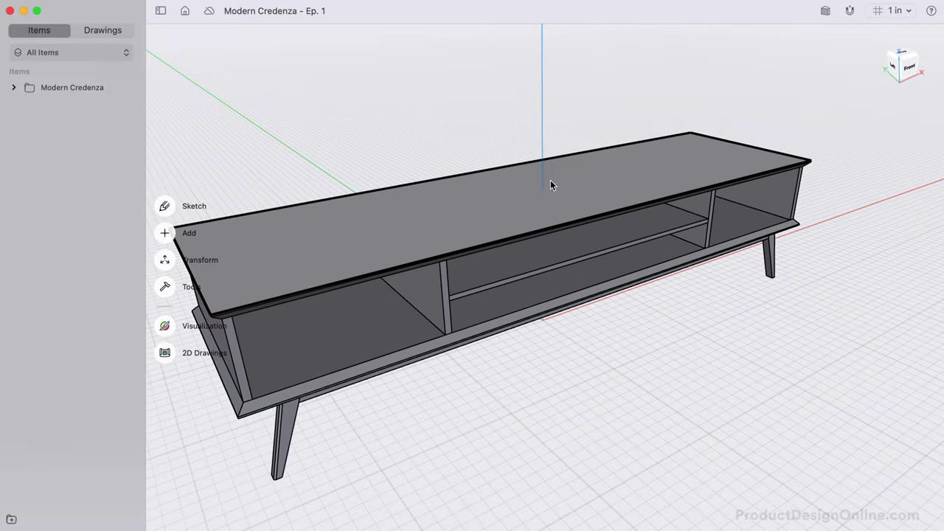
double_click(523, 188)
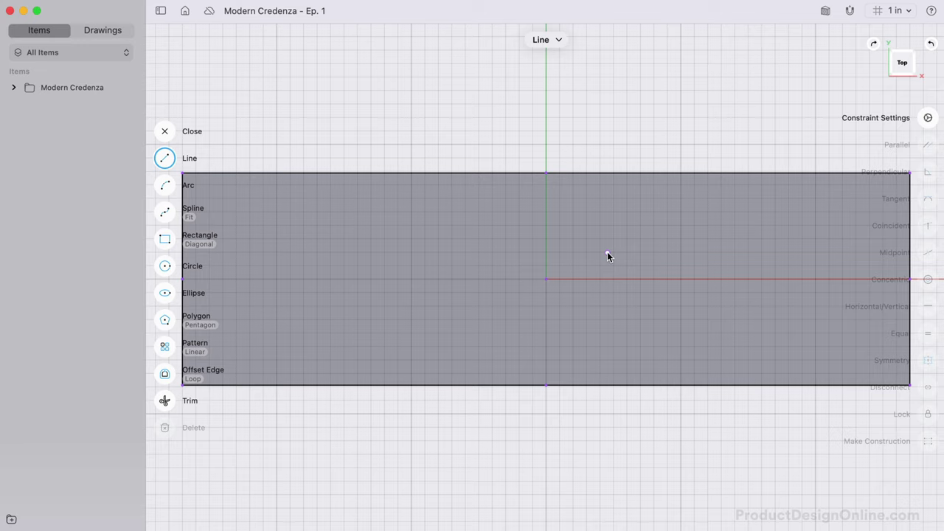
left_click(466, 244)
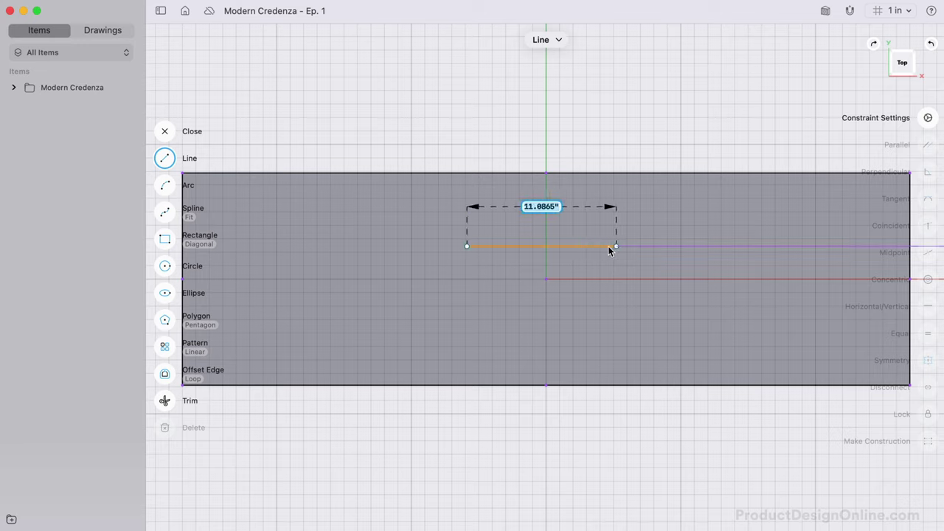
left_click(594, 246)
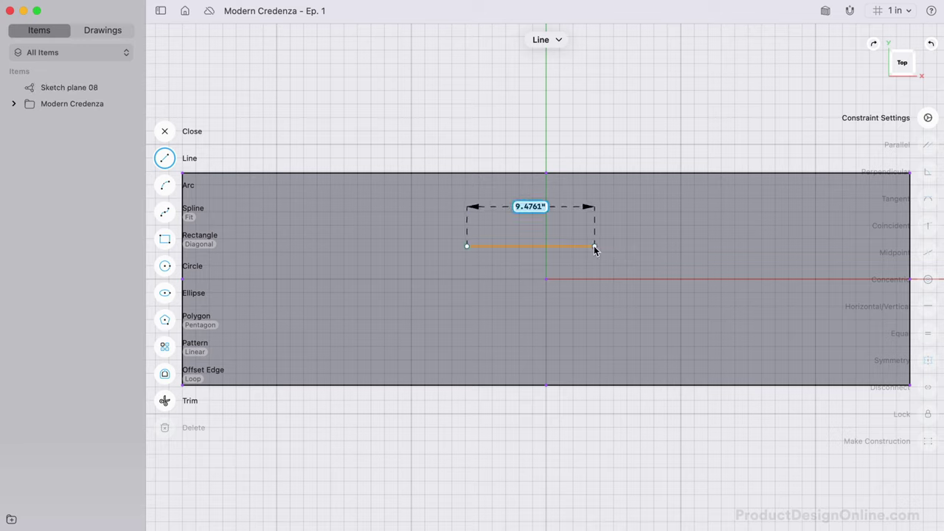
left_click(626, 346)
left_click(425, 346)
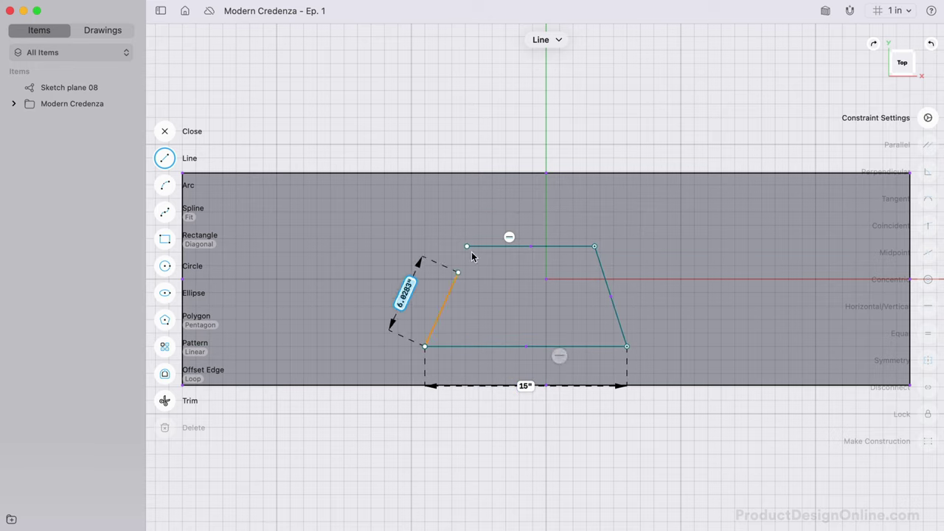
left_click(467, 246)
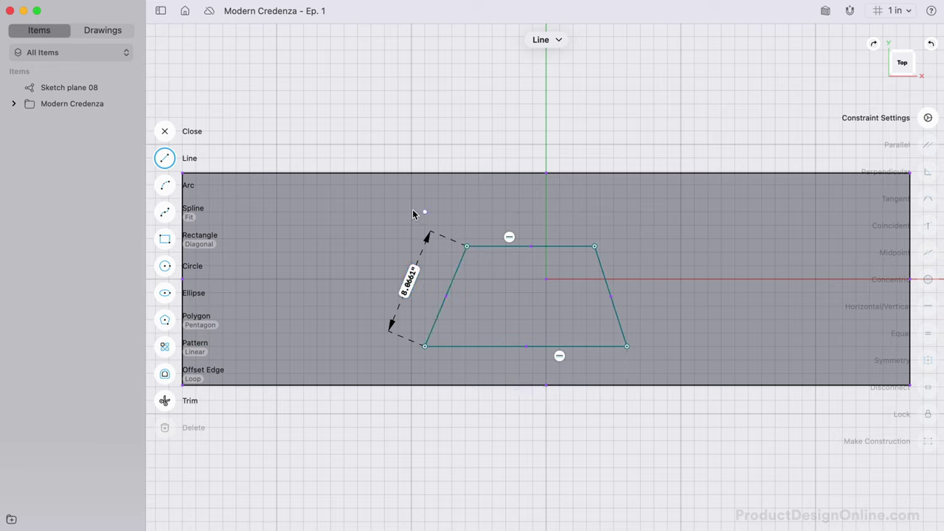
Draw a line joining the midpoints of the trapezoid's rear and front edges, and finish the Line tool.
left_click(530, 246)
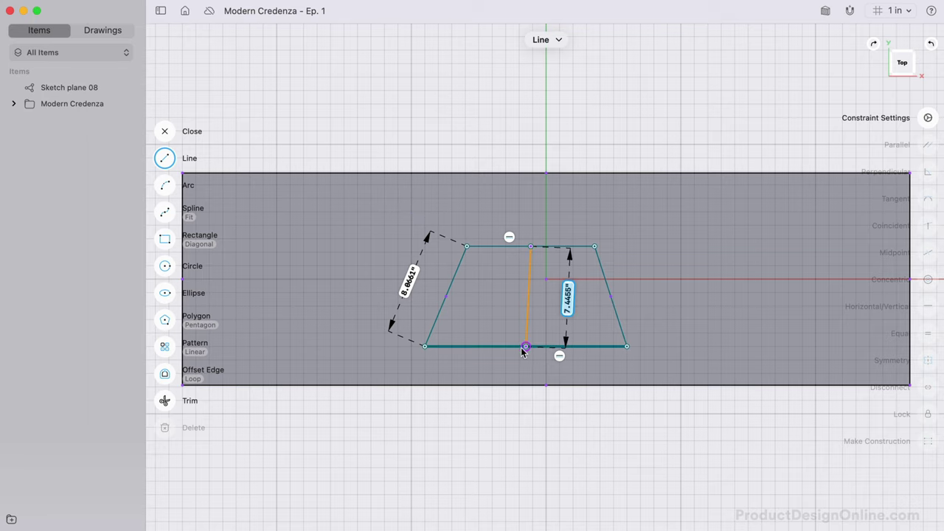
left_click(526, 346)
key("Escape")
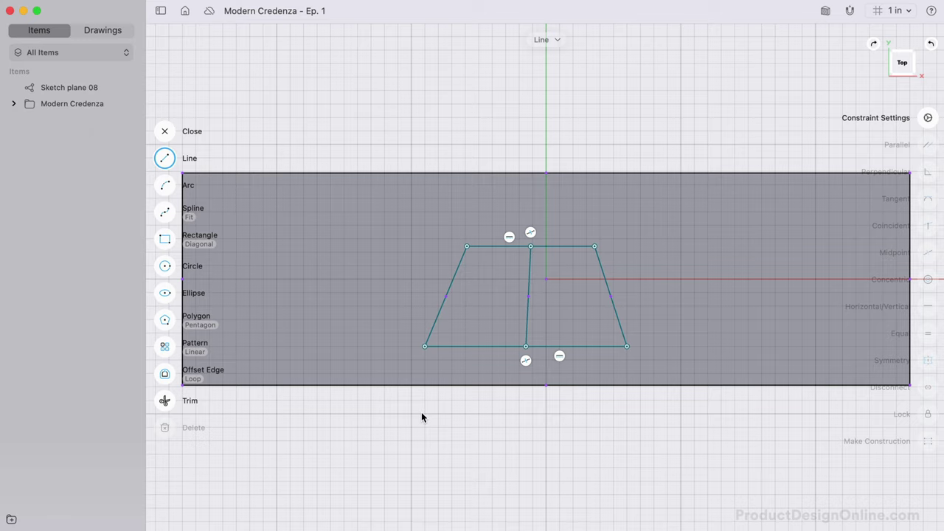
key("Escape")
Convert the trapezoid's center line to construction geometry and give it a Horizontal/Vertical constraint so it is vertical.
left_click(527, 313)
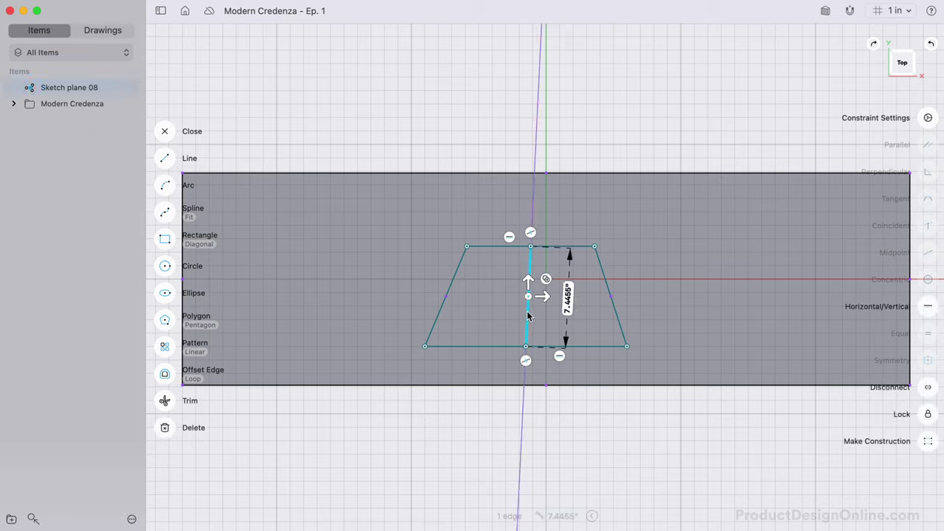
left_click(928, 441)
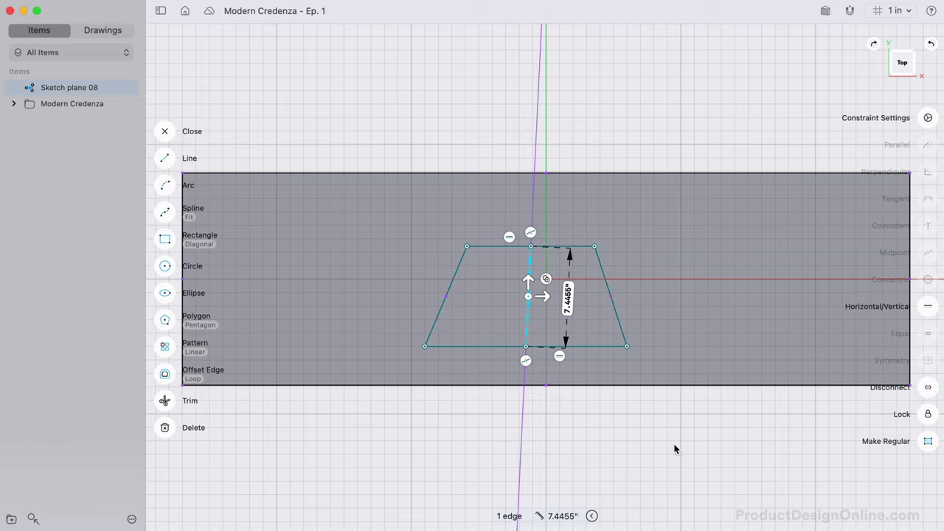
key("Escape")
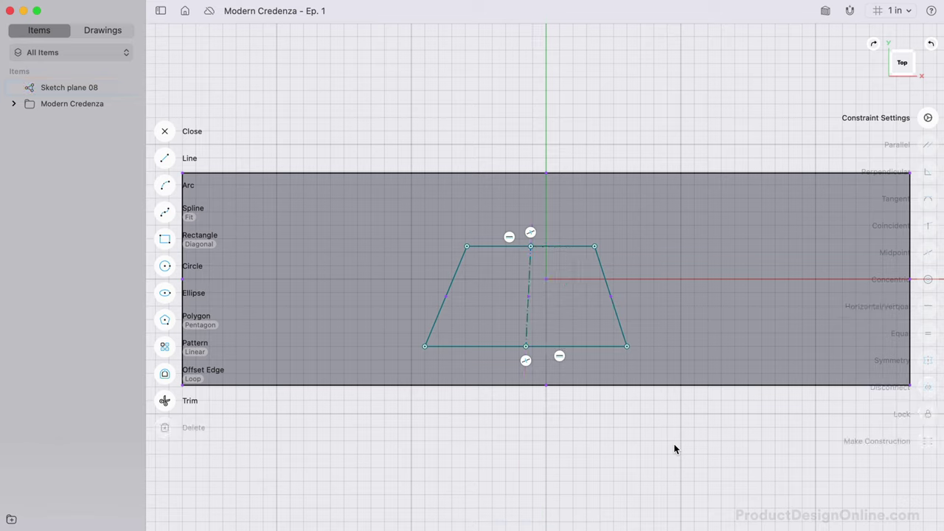
left_click(528, 284)
left_click(927, 306)
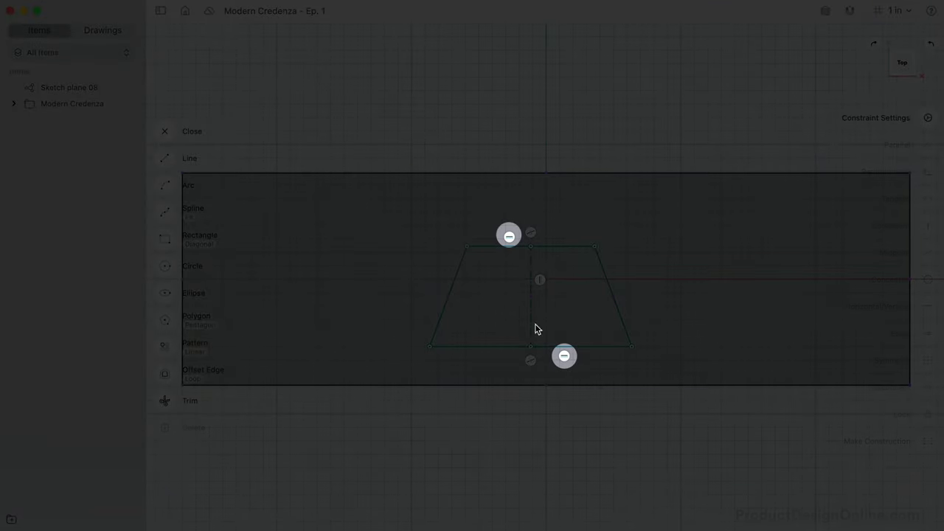
left_click(508, 237)
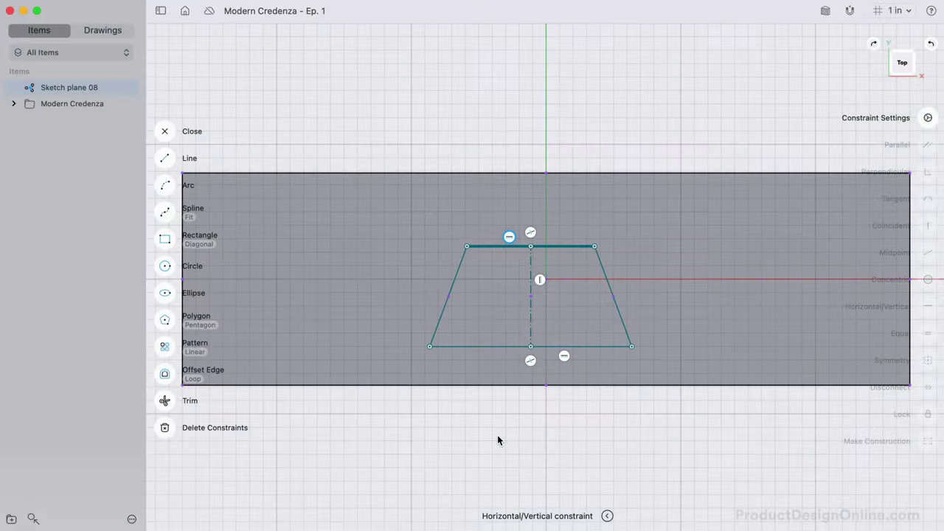
left_click(497, 439)
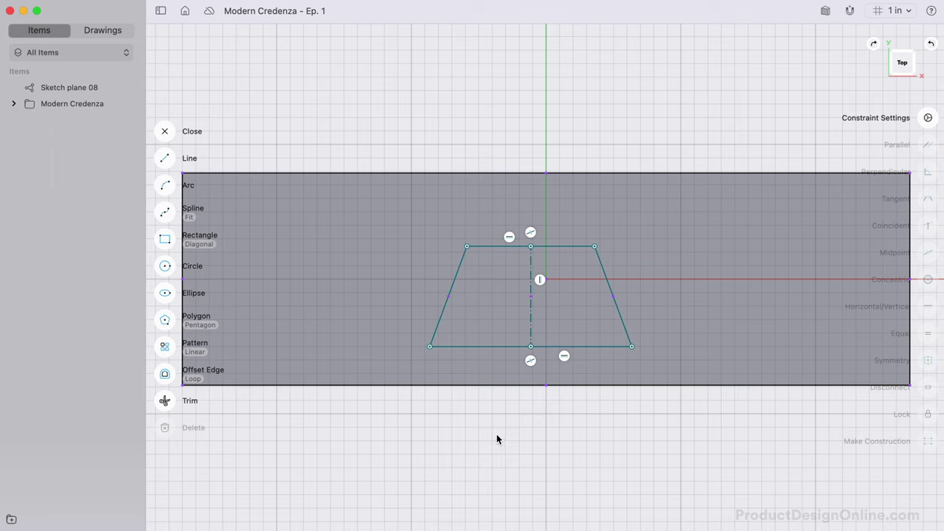
Apply a Symmetry constraint to the trapezoid's two slanted sides about the construction center line.
left_click(453, 281)
left_click(608, 284)
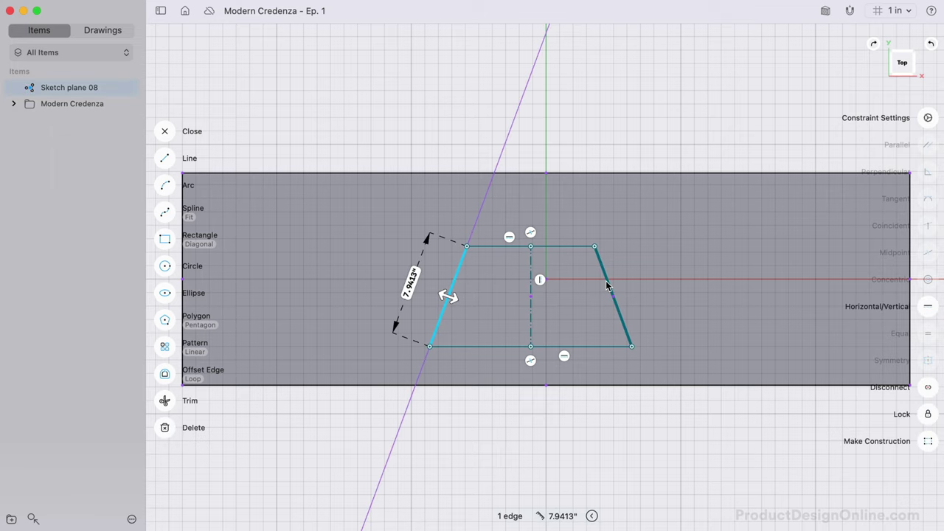
left_click(928, 360)
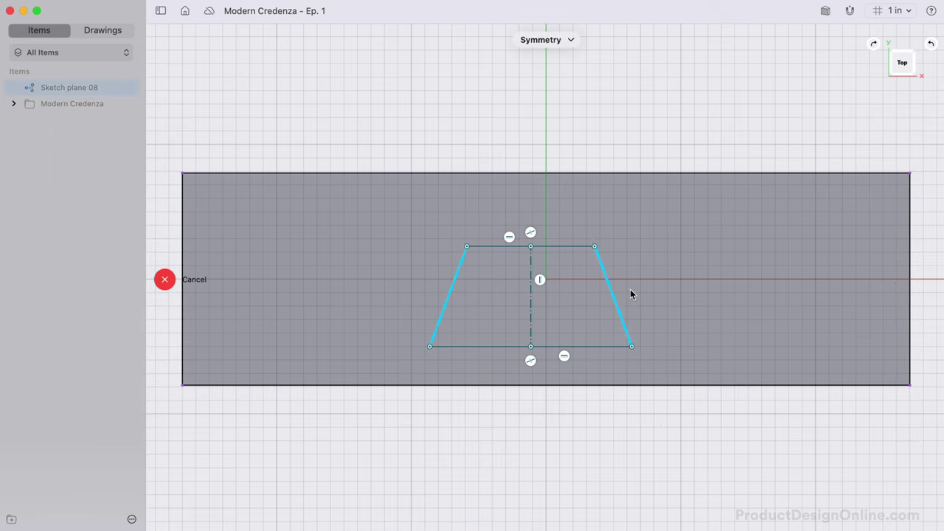
left_click(528, 298)
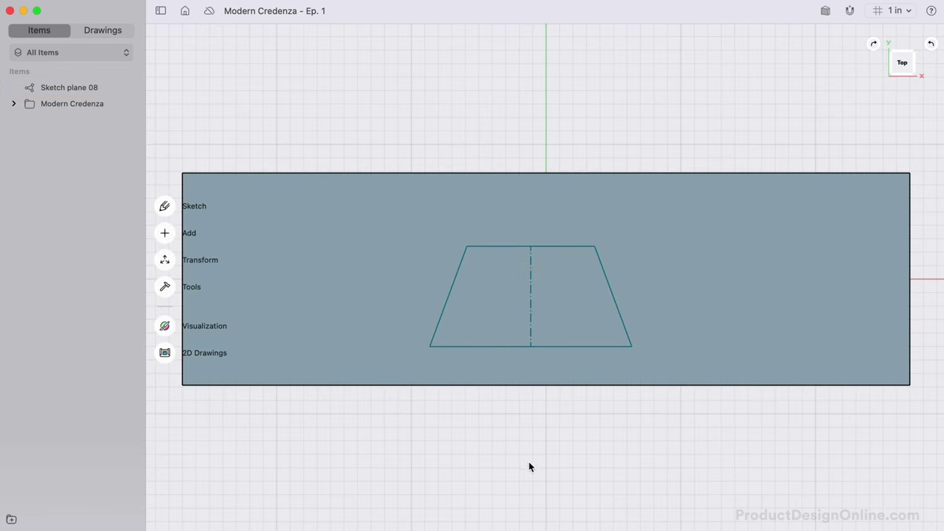
left_click(531, 312)
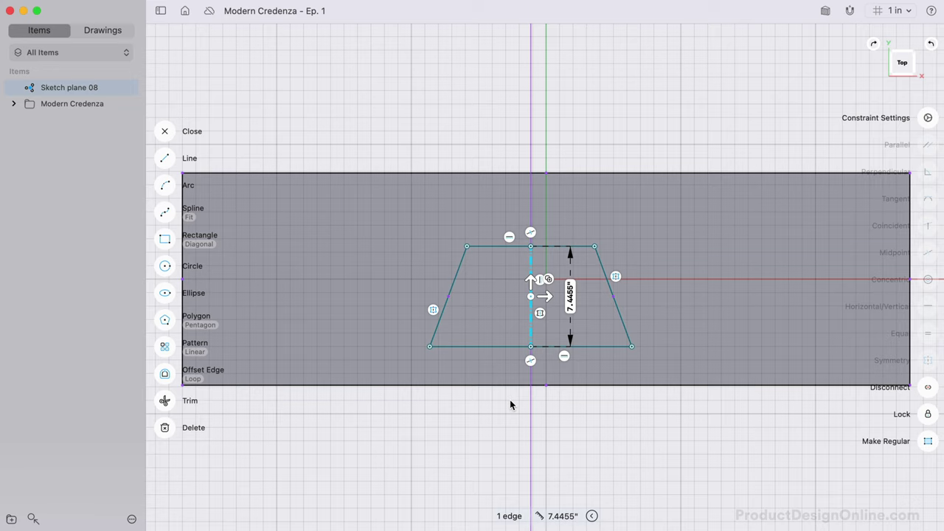
Set the length of the trapezoid's front edge to 9 in.
left_click(501, 347)
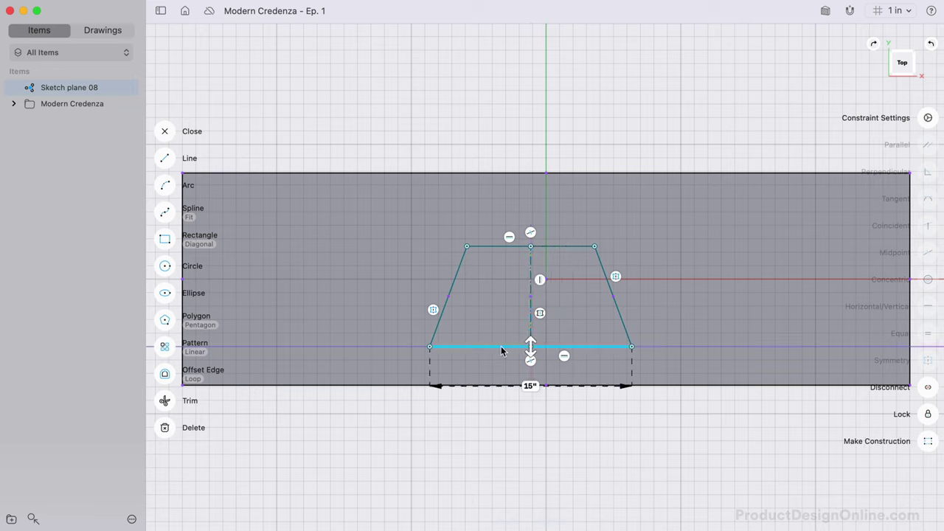
left_click(530, 385)
type("9")
key("Return")
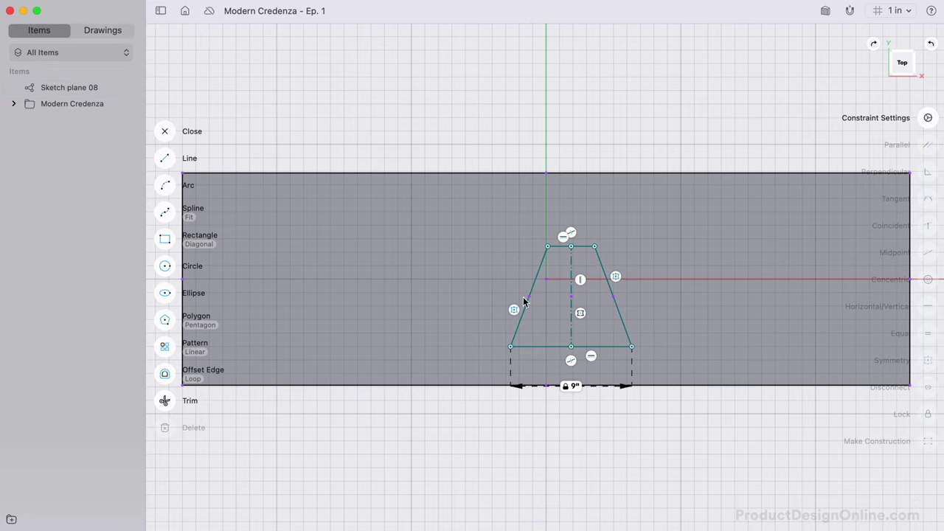
Set the length of the trapezoid's rear edge to 7 in.
left_click(562, 244)
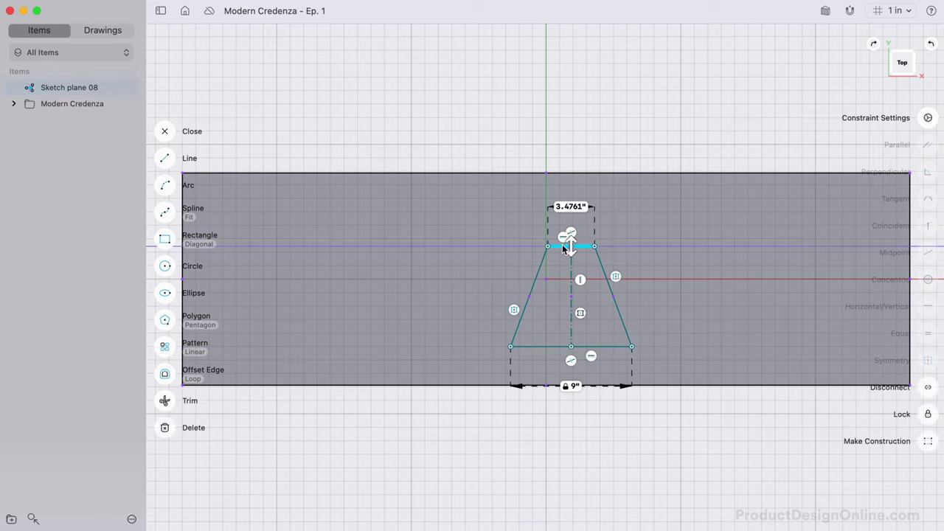
left_click(566, 208)
type("7")
key("Return")
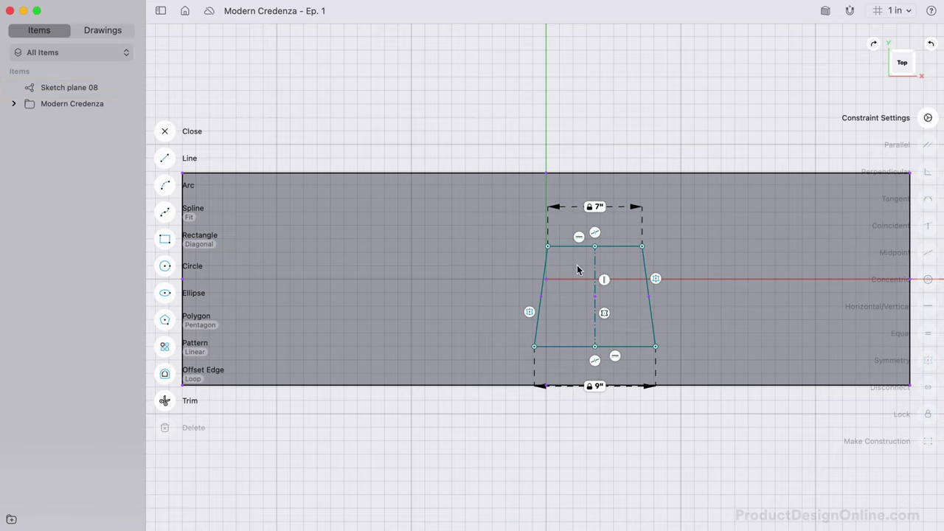
Set the length of the trapezoid's vertical construction center line to 7 in.
left_click(596, 296)
left_click(630, 296)
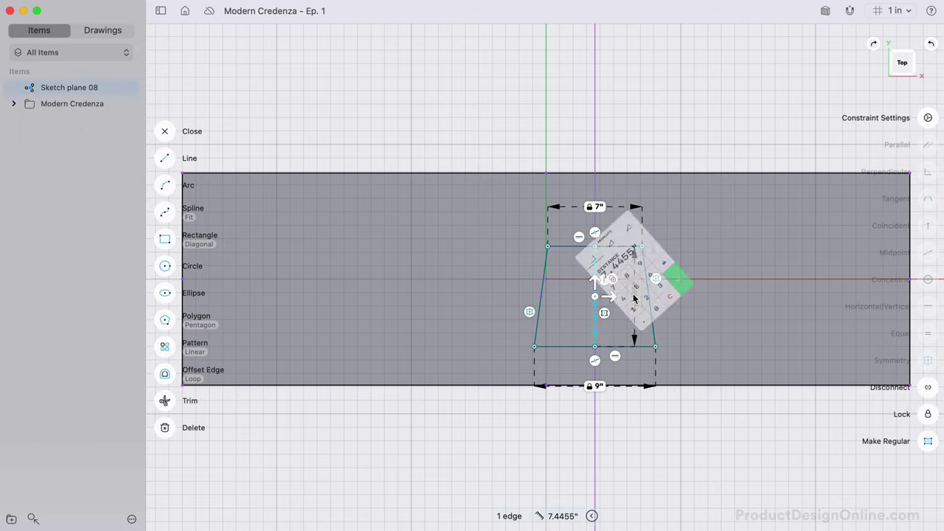
type("7")
key("Return")
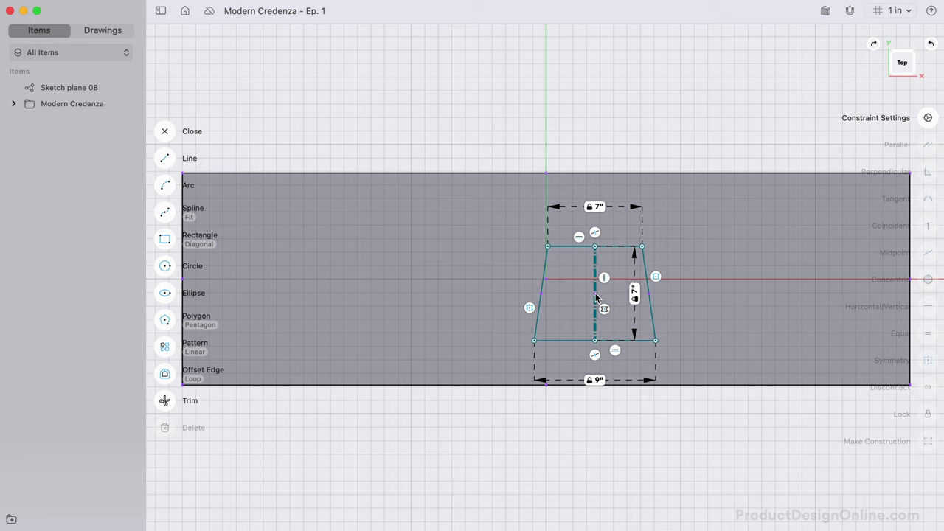
Move the trapezoid so its construction center line lies about on the green Y axis, and clear the selection.
left_click(595, 293)
left_click_drag(611, 289, 545, 295)
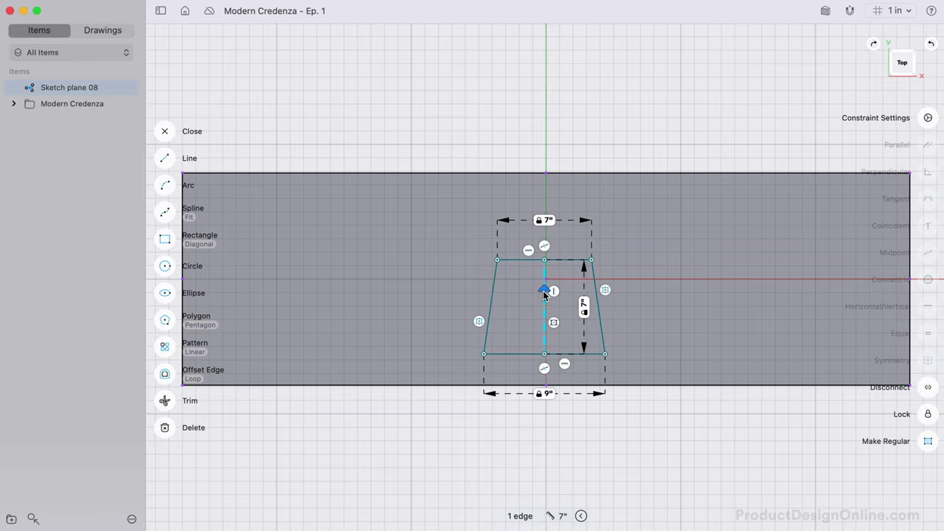
left_click(488, 424)
Extrude the trapezoid profile upward 0.5 in from the credenza top.
scroll(489, 423, "down", 10)
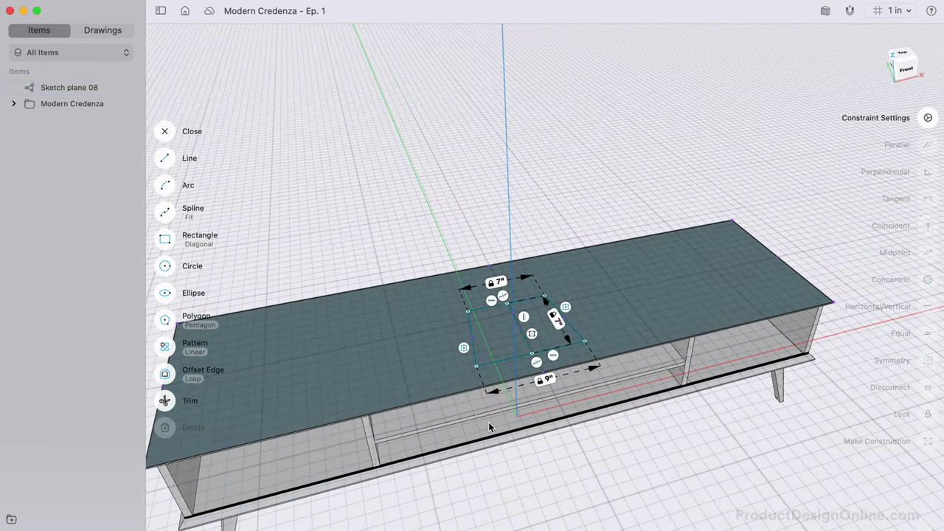
left_click(496, 344)
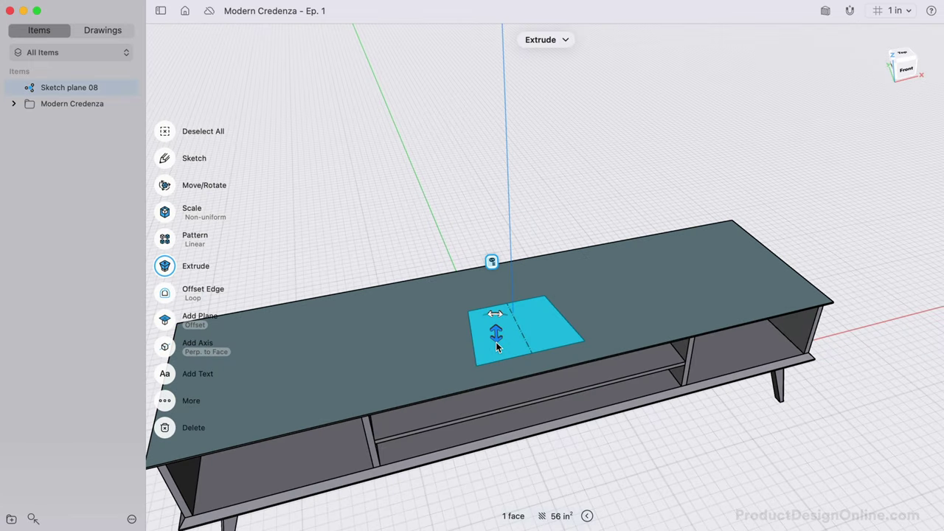
type(".5")
key("Return")
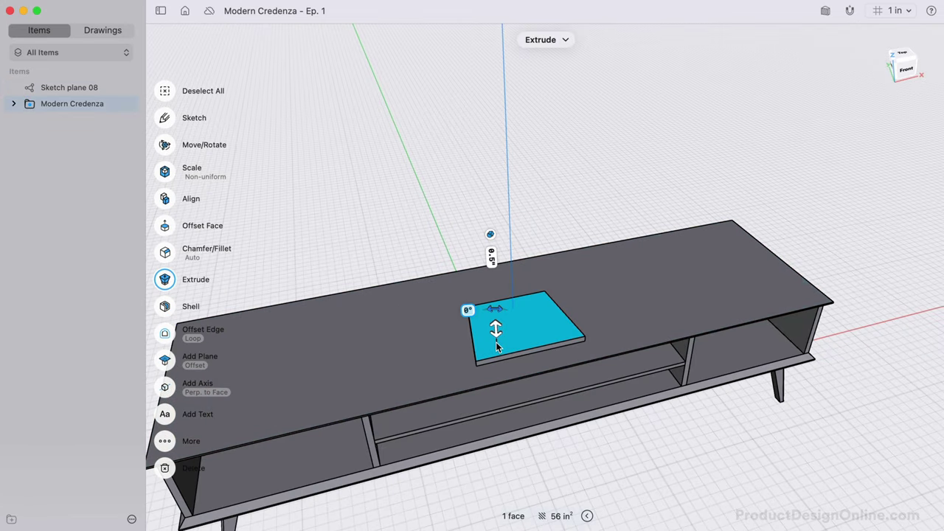
key("Escape")
Fillet the four vertical corner edges of the extruded trapezoid with a 1.25 in radius.
scroll(478, 443, "up", 5)
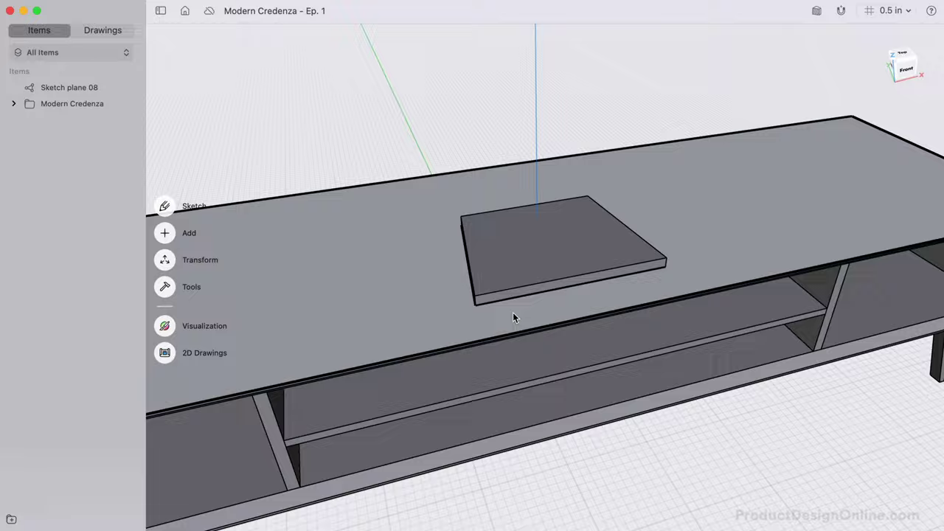
scroll(513, 311, "up", 5)
left_click(440, 274)
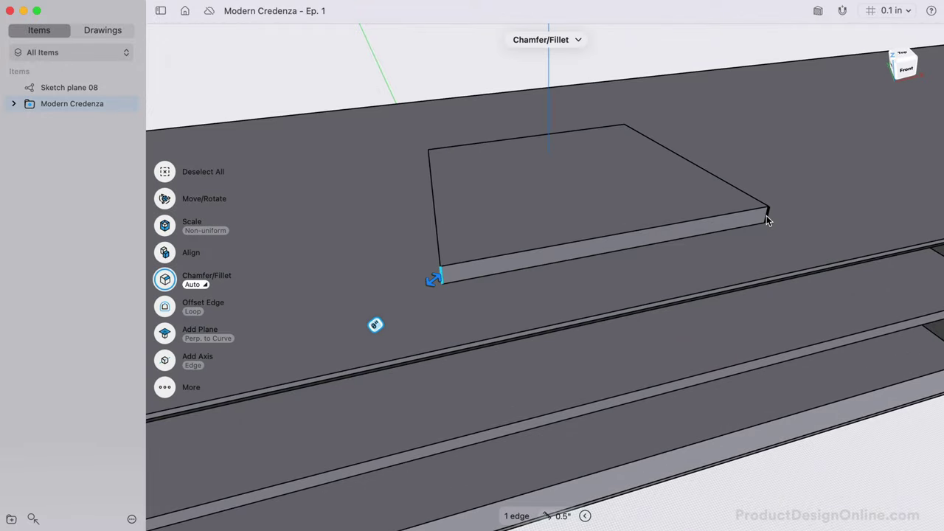
left_click(766, 217)
scroll(764, 242, "right", 10)
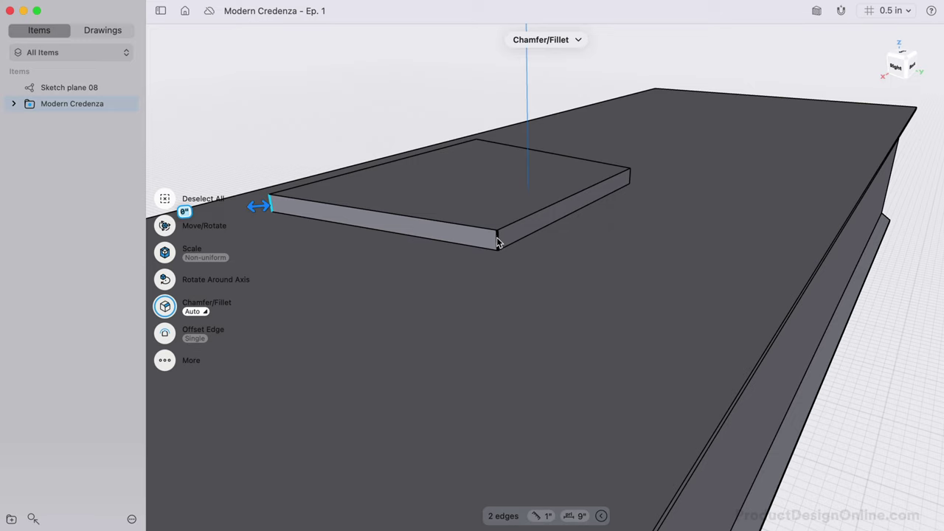
left_click(632, 175)
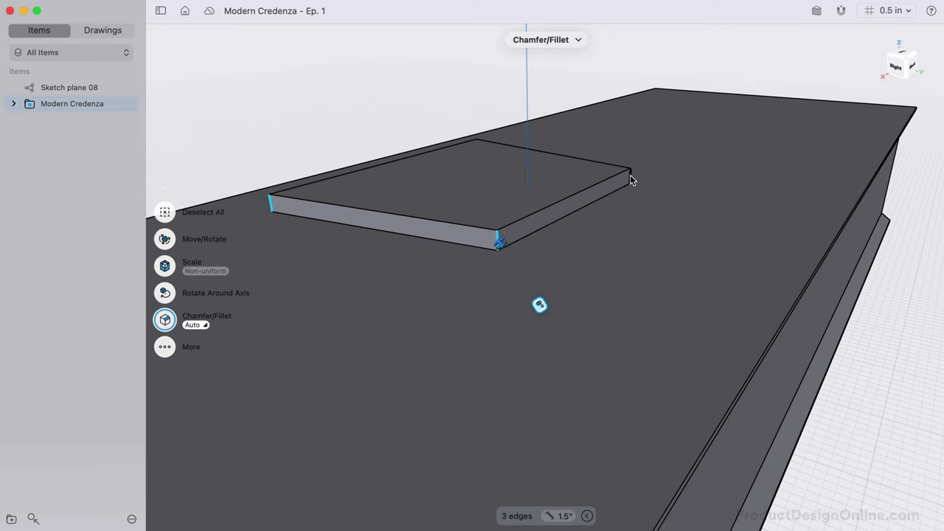
left_click(632, 177)
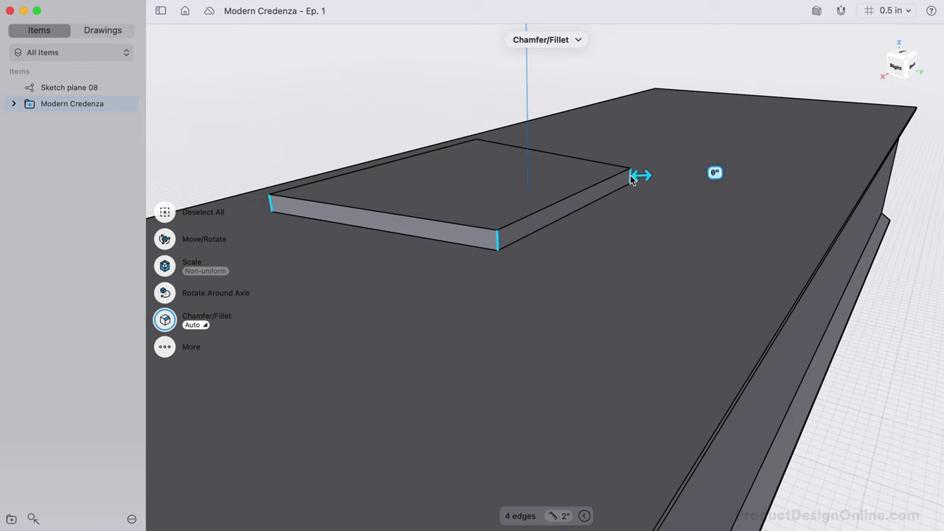
left_click_drag(640, 180, 663, 180)
type("1.25")
key("Tab")
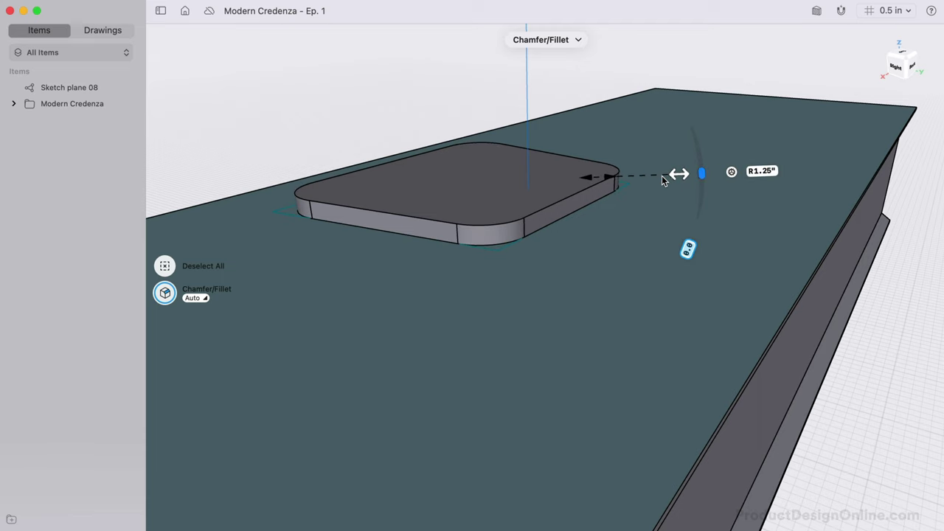
Chamfer all edges around the trapezoid's top face by 0.375 in.
left_click(492, 178)
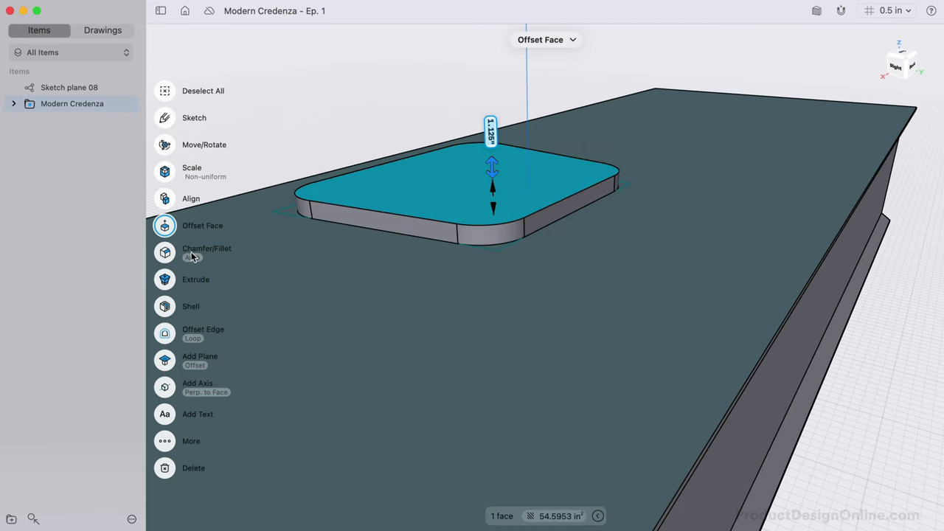
left_click(191, 255)
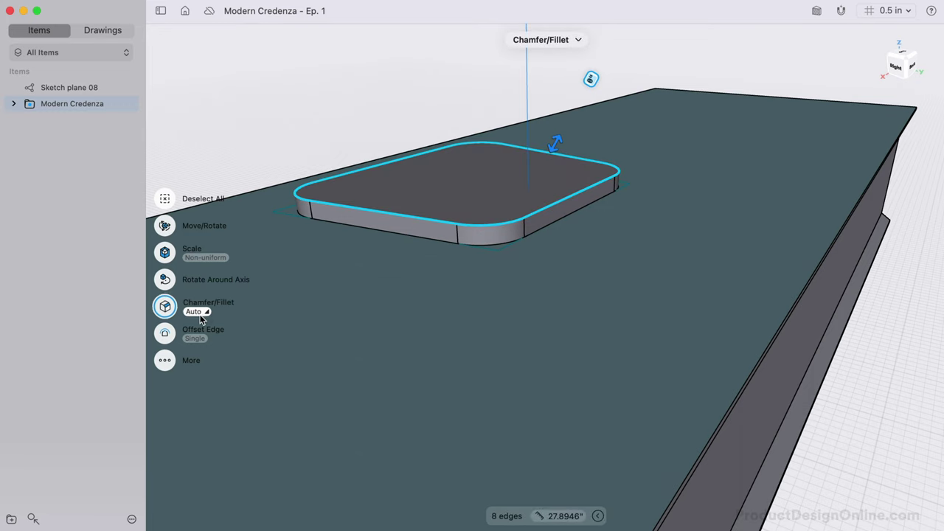
left_click(200, 312)
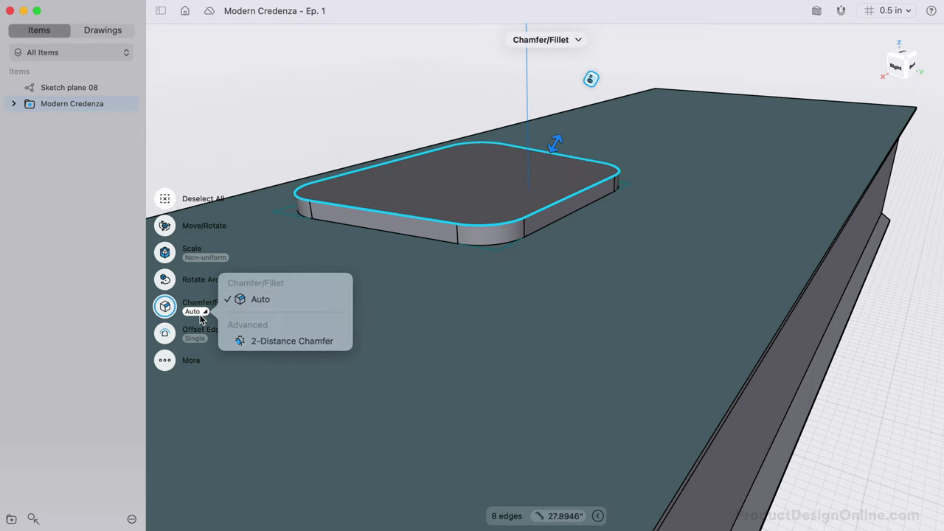
left_click(196, 311)
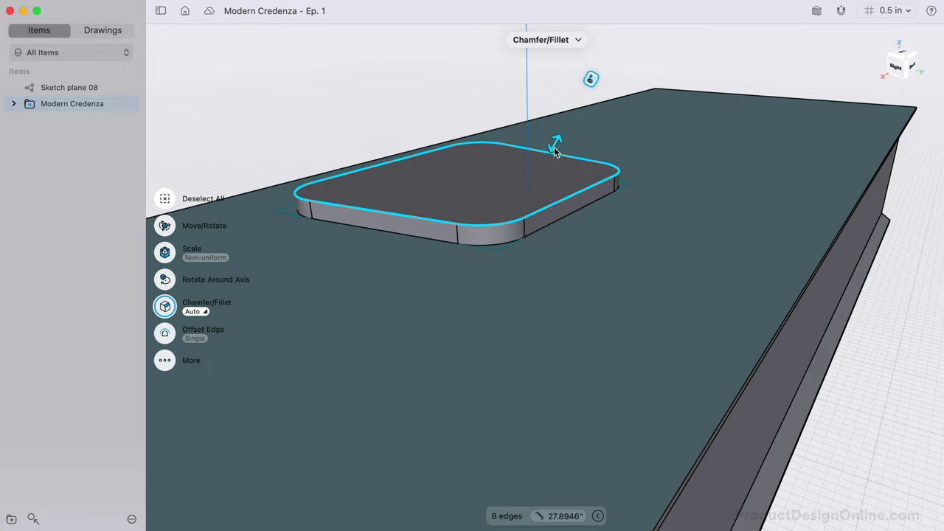
left_click_drag(556, 150, 546, 158)
type("-.375")
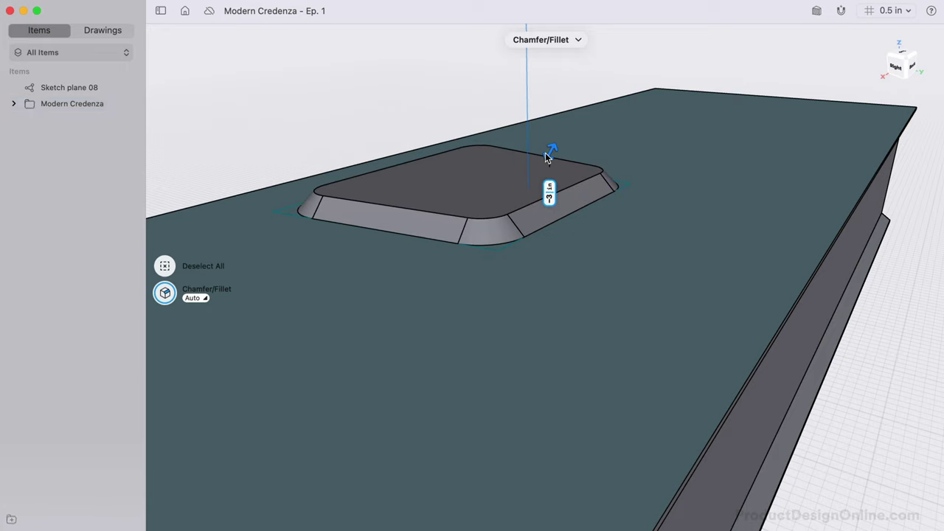
key("Return")
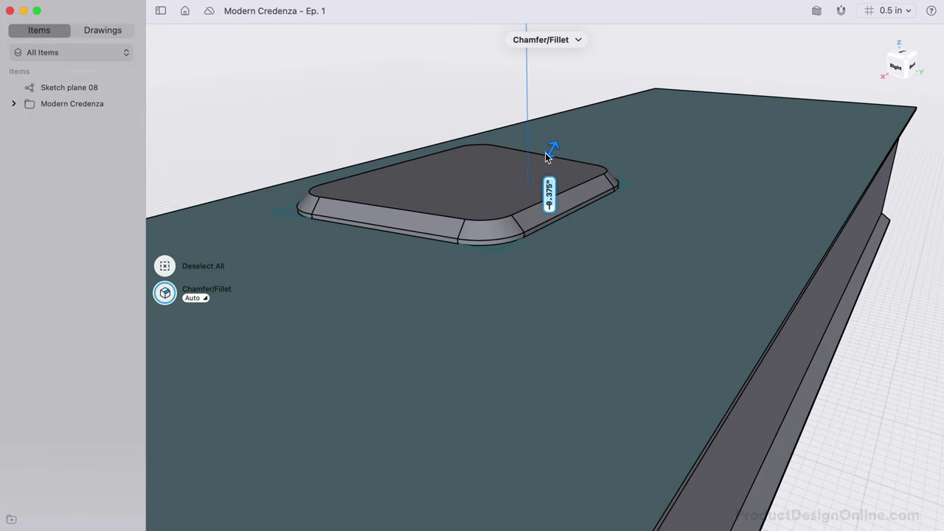
key("Escape")
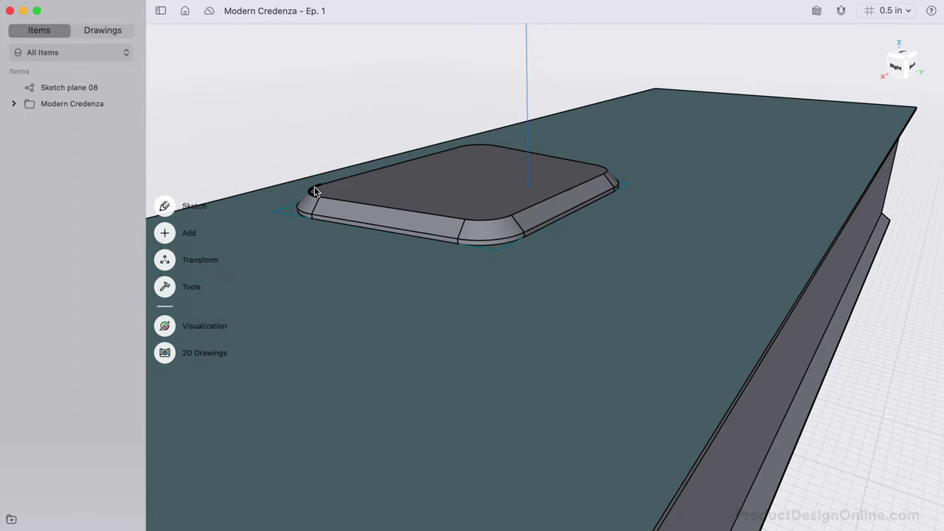
Fillet the upper and lower edge loops of the trapezoid's chamfer with a 1/8 in radius.
left_click(314, 191)
left_click(346, 177)
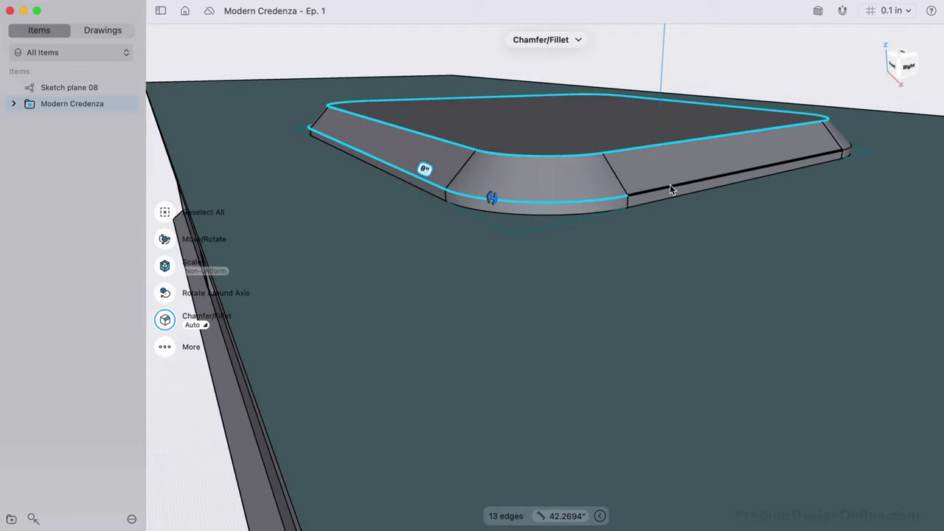
left_click(670, 185)
scroll(670, 184, "right", 5)
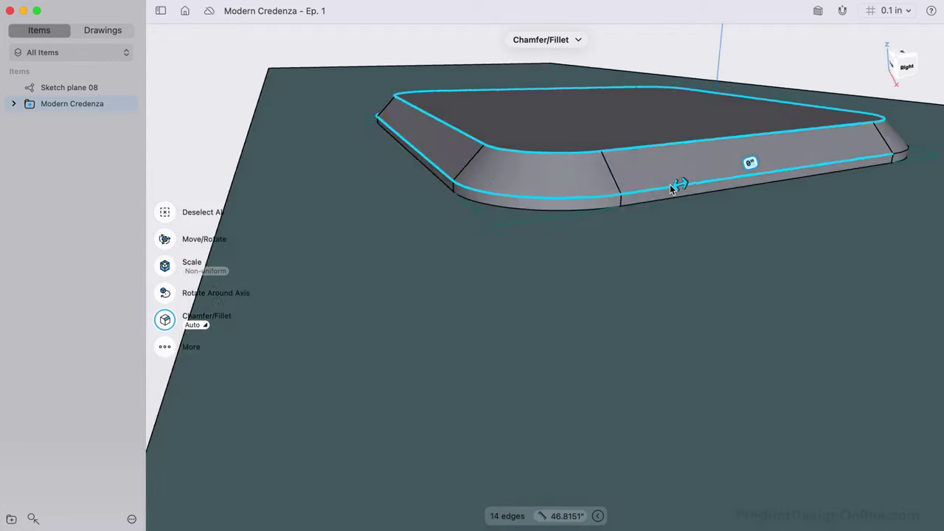
scroll(669, 184, "right", 5)
scroll(669, 185, "right", 5, "shift")
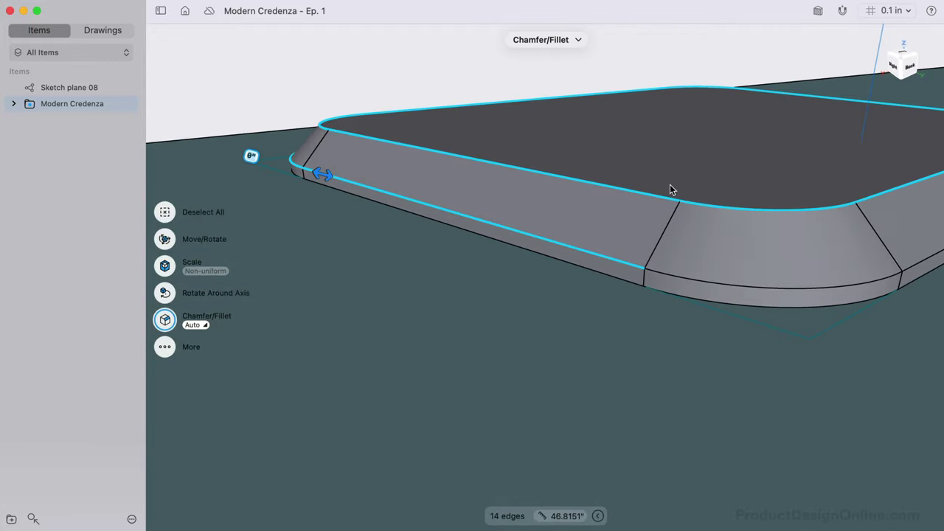
left_click(698, 278)
scroll(699, 278, "right", 5)
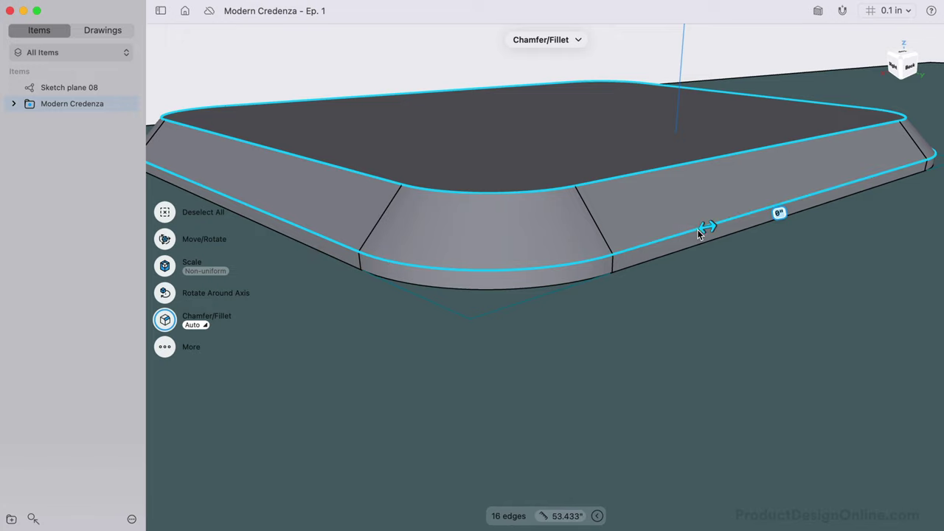
scroll(696, 229, "down", 5)
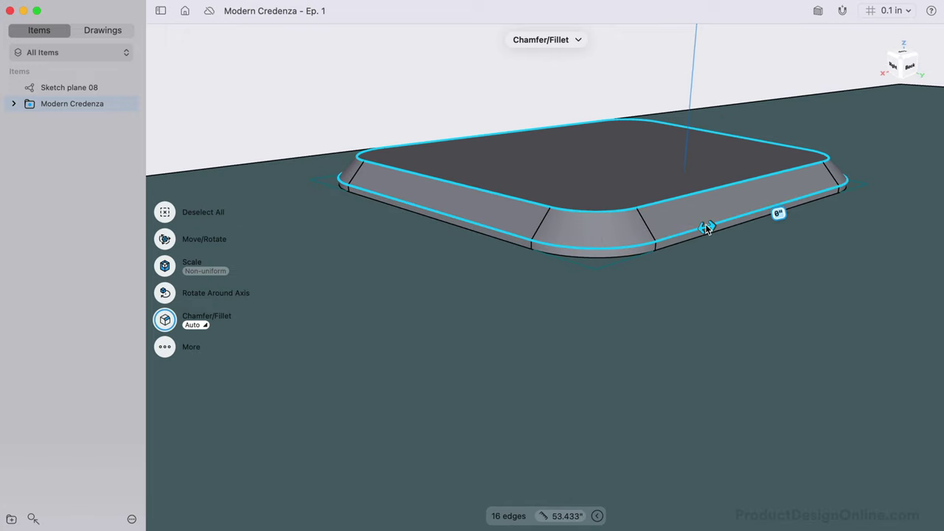
left_click_drag(706, 229, 734, 227)
type("1/8")
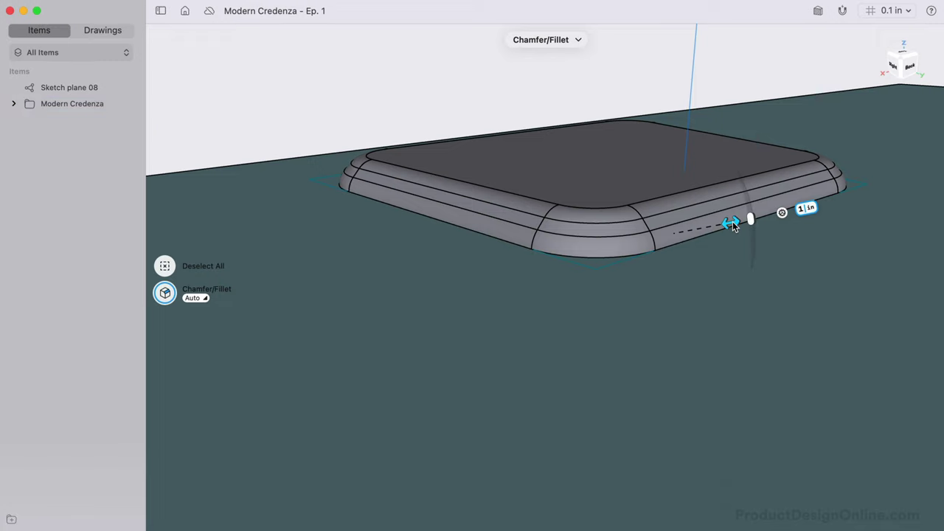
key("Return")
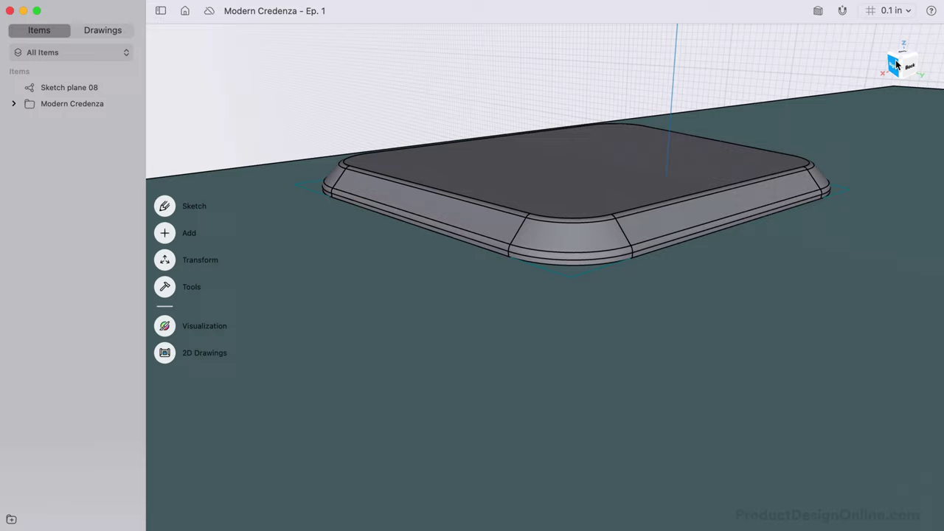
scroll(519, 94, "down", 3)
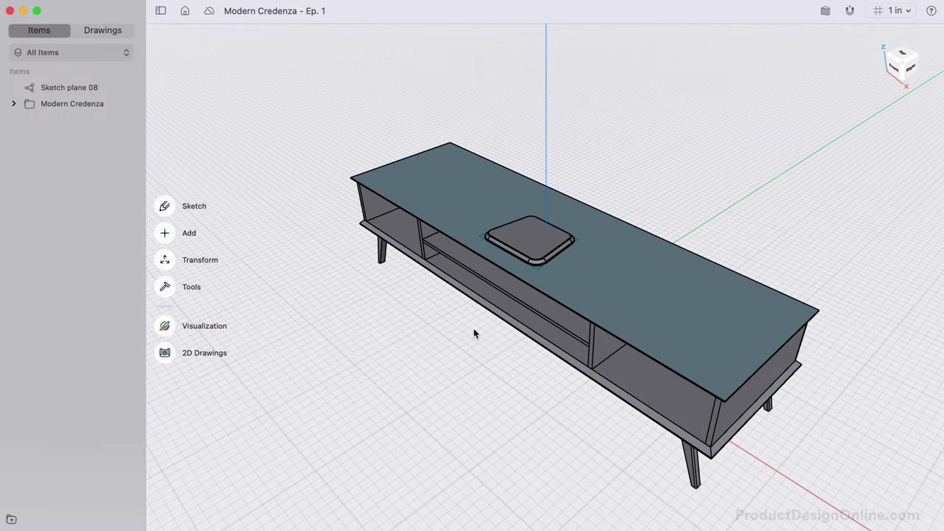
left_click(529, 235)
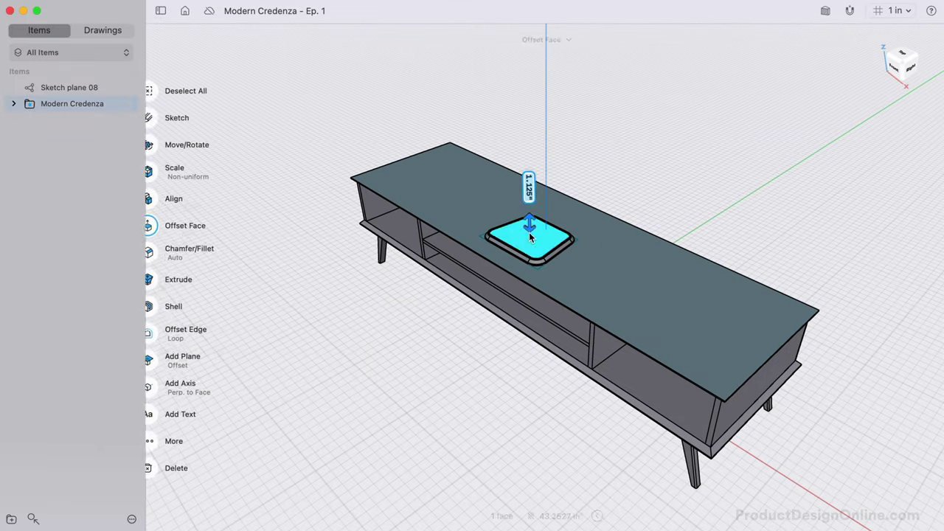
left_click(585, 273)
left_click(457, 310)
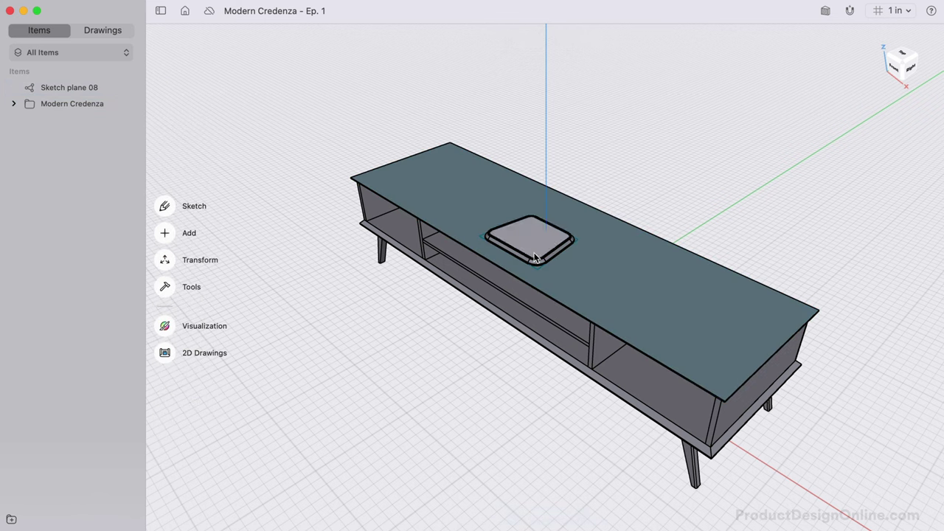
Split the trapezoid base from the credenza body, using the credenza's top face as the splitting plane.
scroll(535, 256, "up", 10)
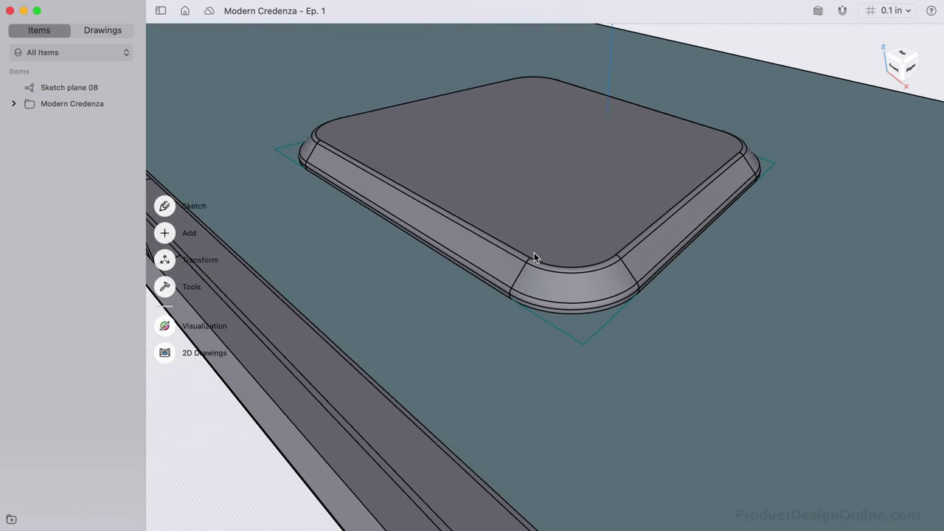
scroll(441, 294, "down", 5)
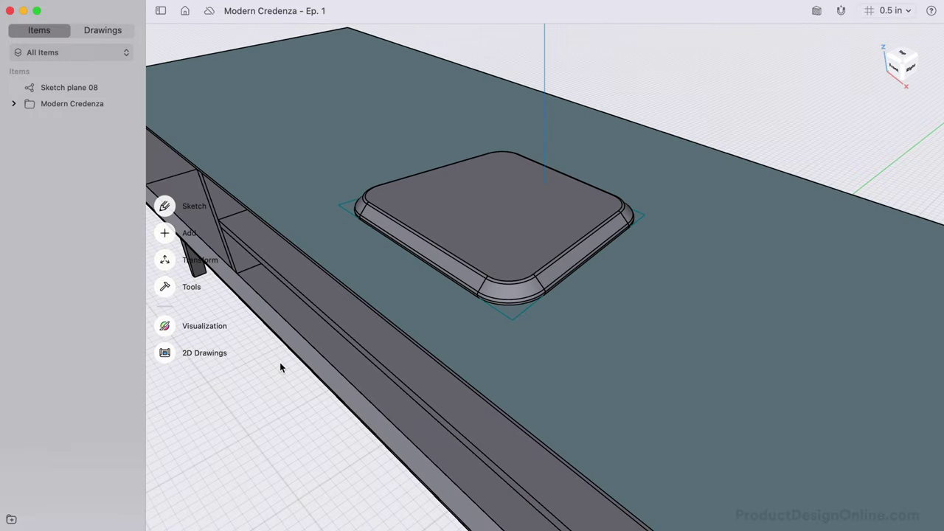
type("split")
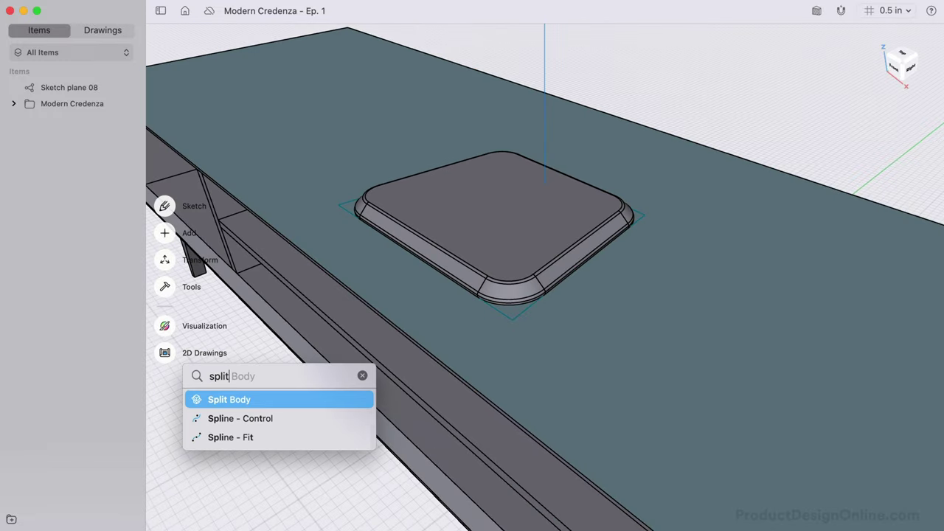
key("Return")
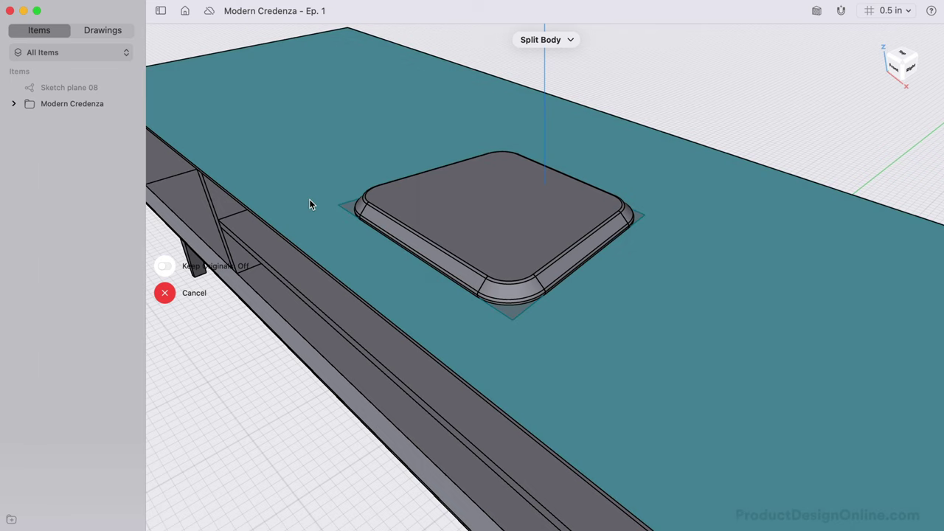
left_click(310, 205)
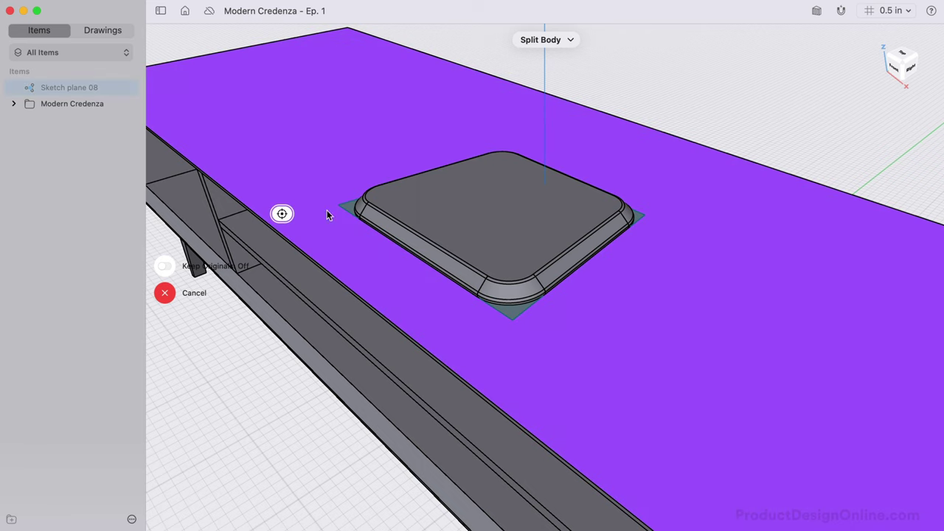
left_click(435, 209)
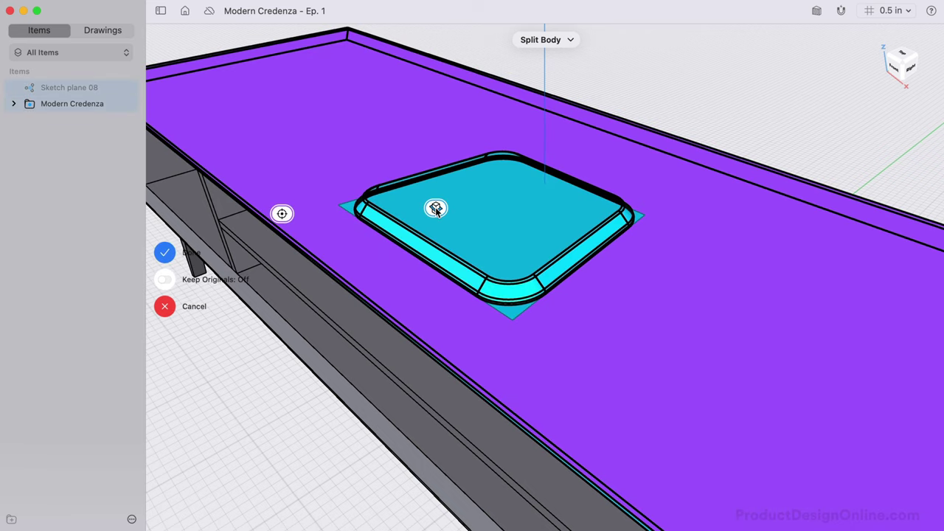
left_click(164, 253)
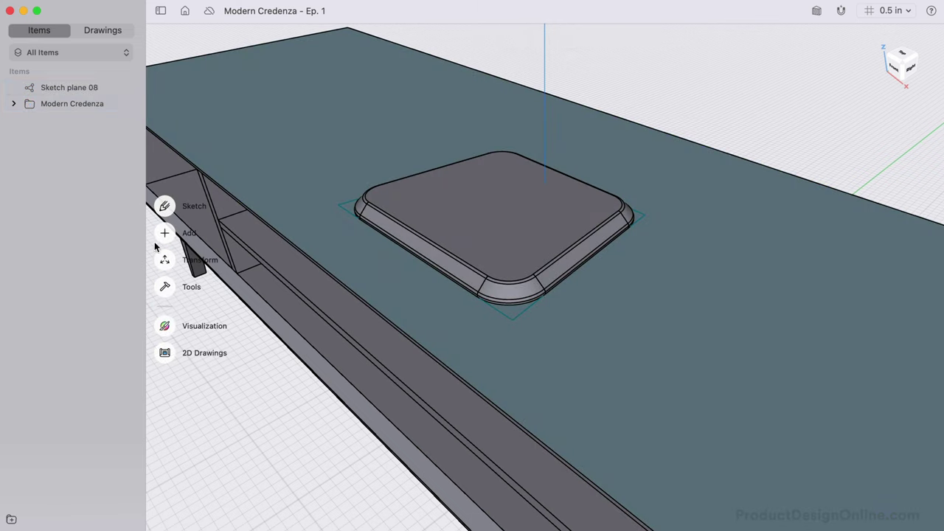
Move the split-off trapezoid body out of the Modern Credenza folder to the top level of the items list.
left_click(14, 104)
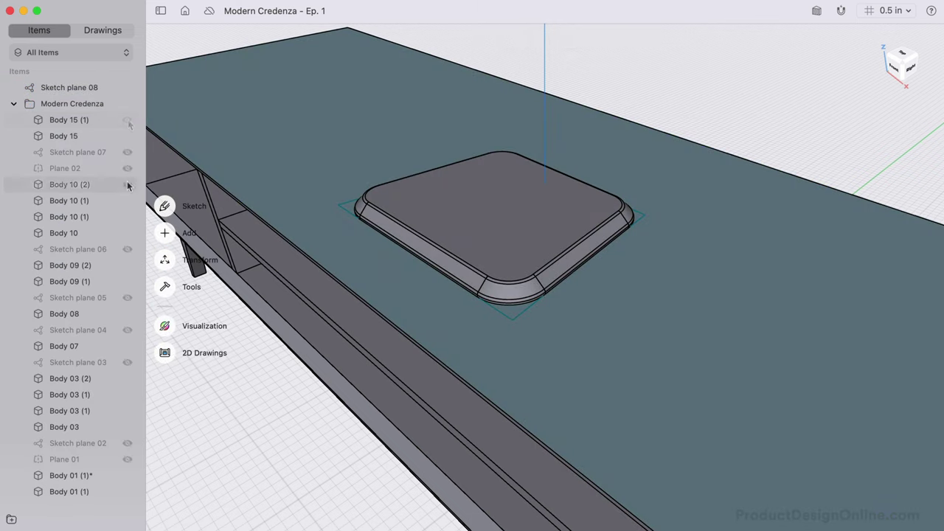
left_click(421, 204)
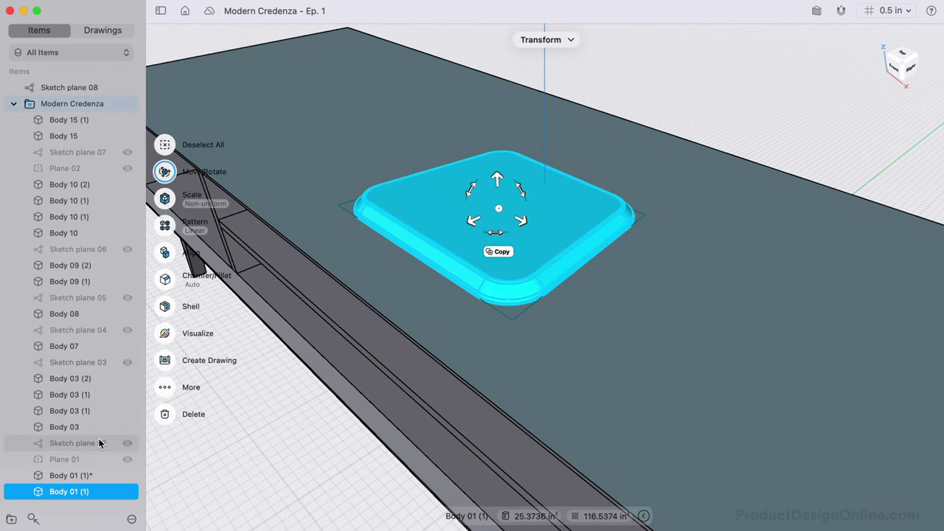
scroll(99, 443, "down", 2)
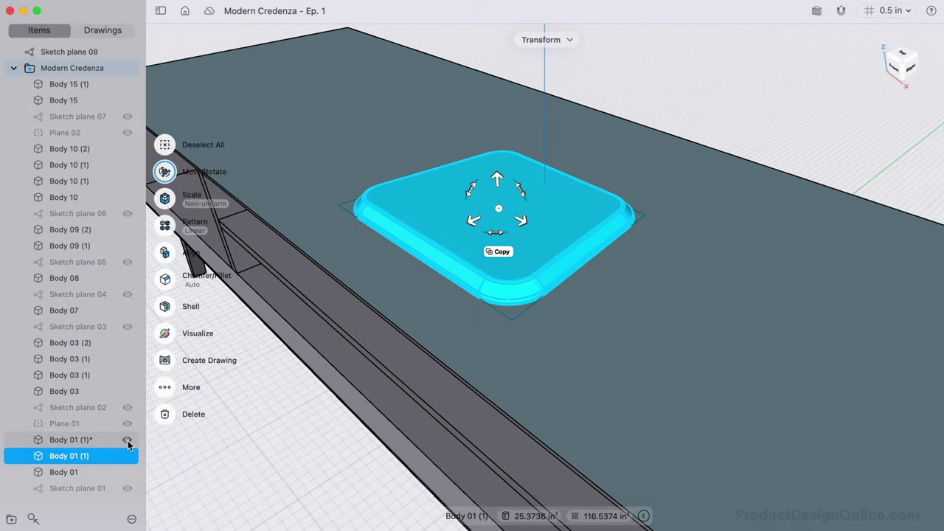
mouse_move(103, 453)
left_mouse_down()
mouse_move(95, 126)
mouse_move(105, 67)
left_mouse_up()
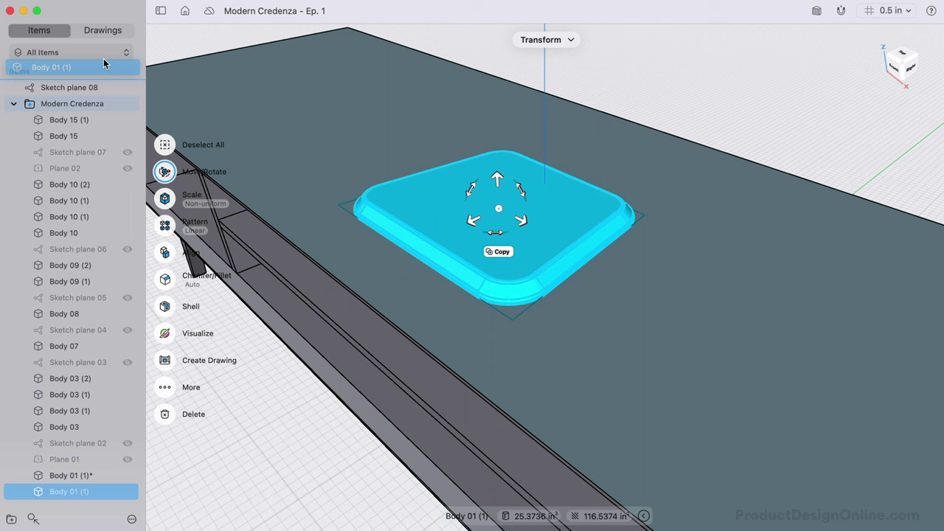
left_click(243, 360)
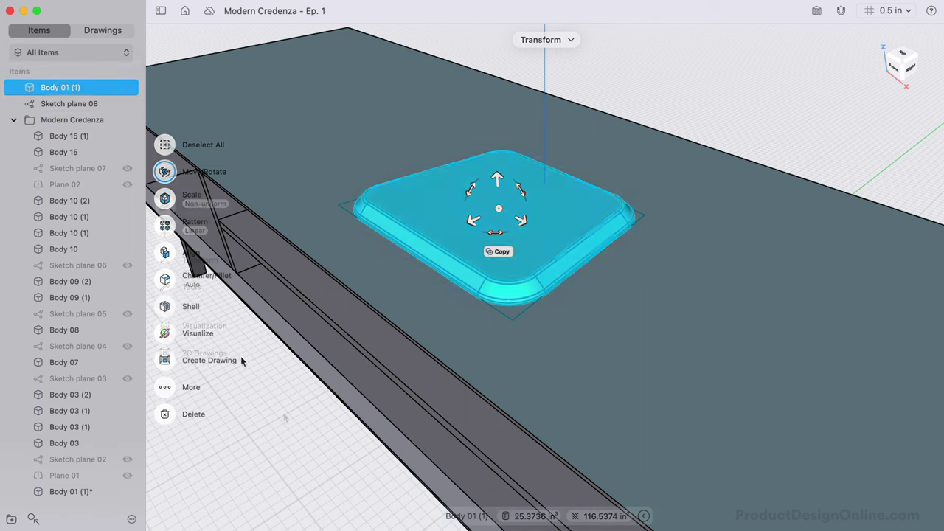
Rename the trapezoid body as Sound Bar Base and hide the Modern Credenza folder.
left_click(14, 119)
right_click(61, 91)
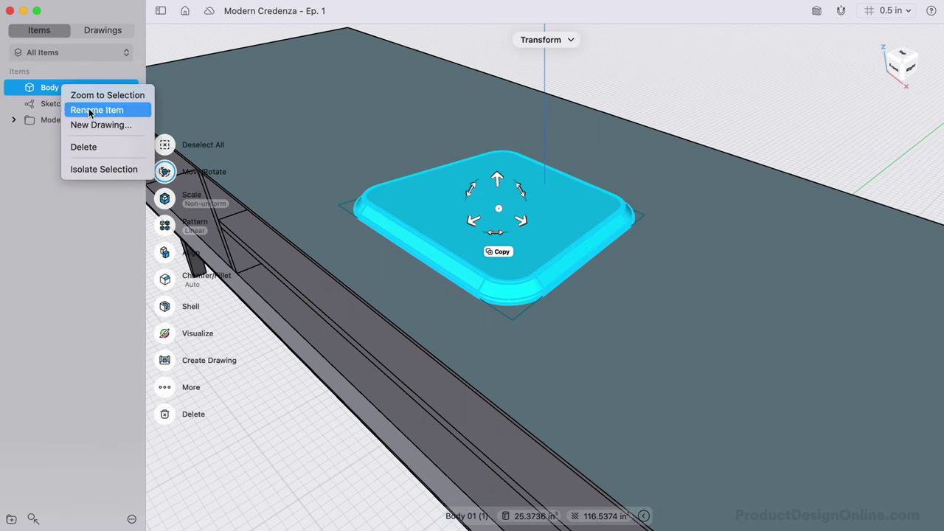
left_click(89, 109)
type("Soun")
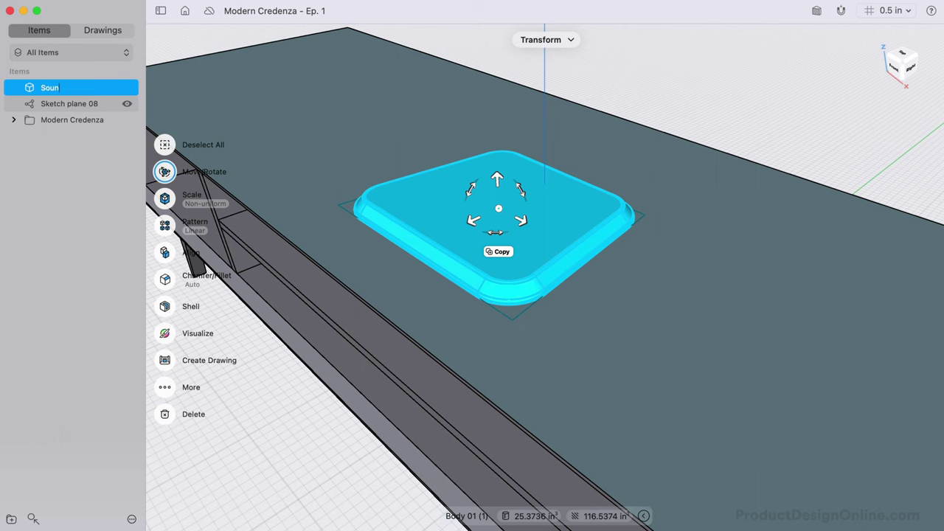
type("d Bar Base")
key("Return")
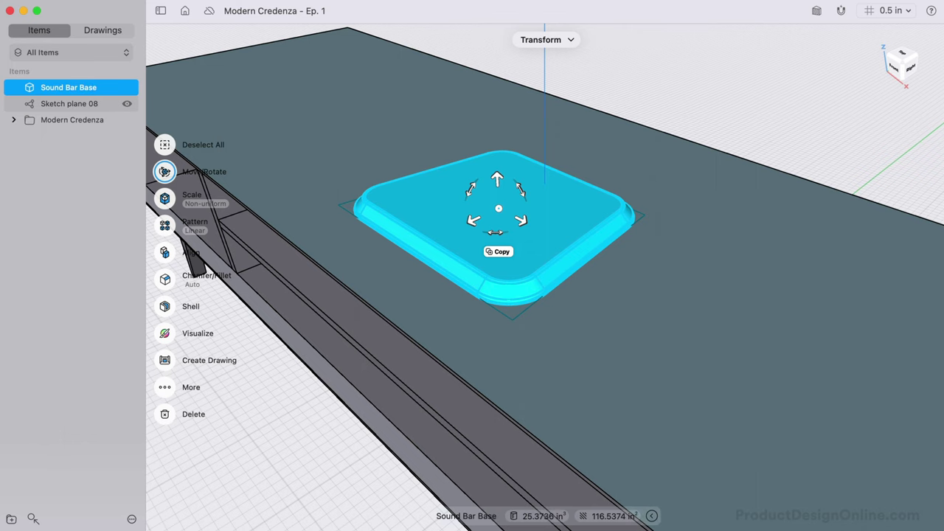
key("Escape")
left_click(128, 120)
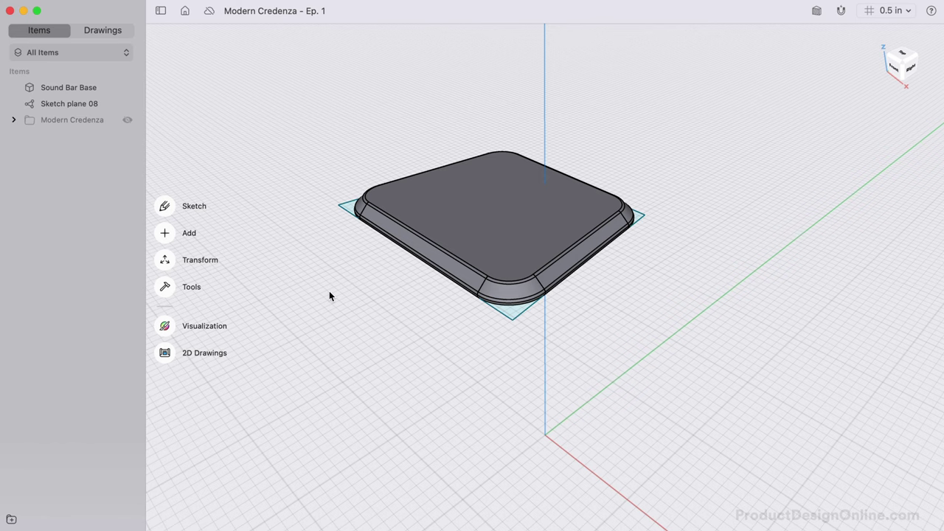
Sketch a construction line on the base's top face between the midpoints of its front and back edges.
double_click(468, 213)
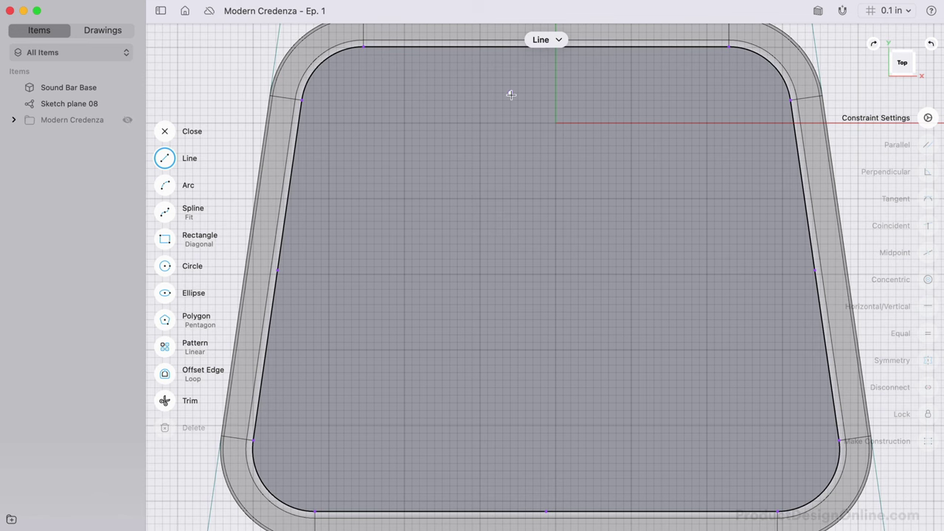
scroll(512, 96, "down", 5)
left_click(525, 76)
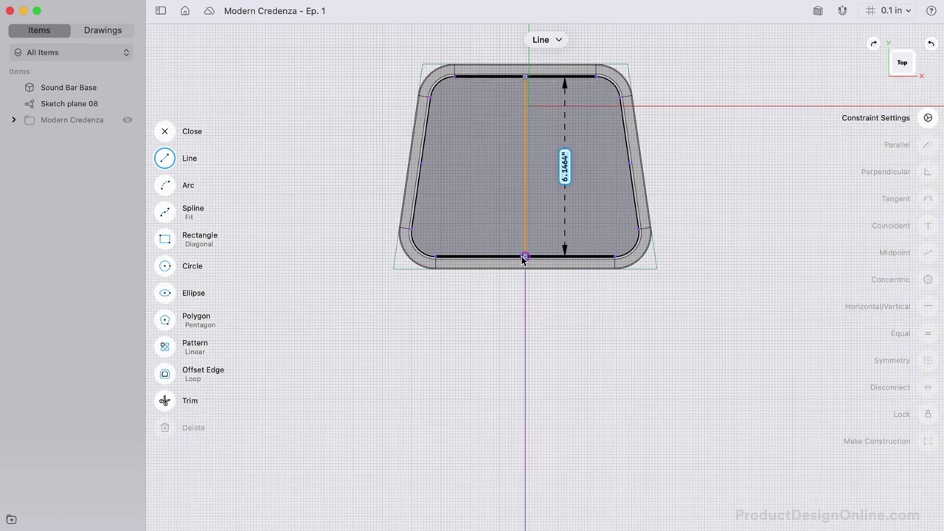
left_click(525, 256)
key("Escape")
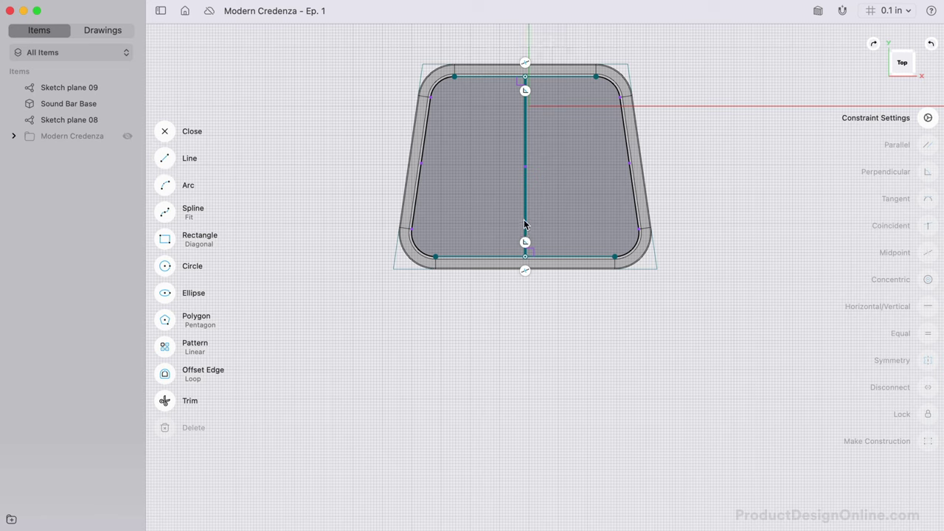
left_click(526, 225)
left_click(446, 387)
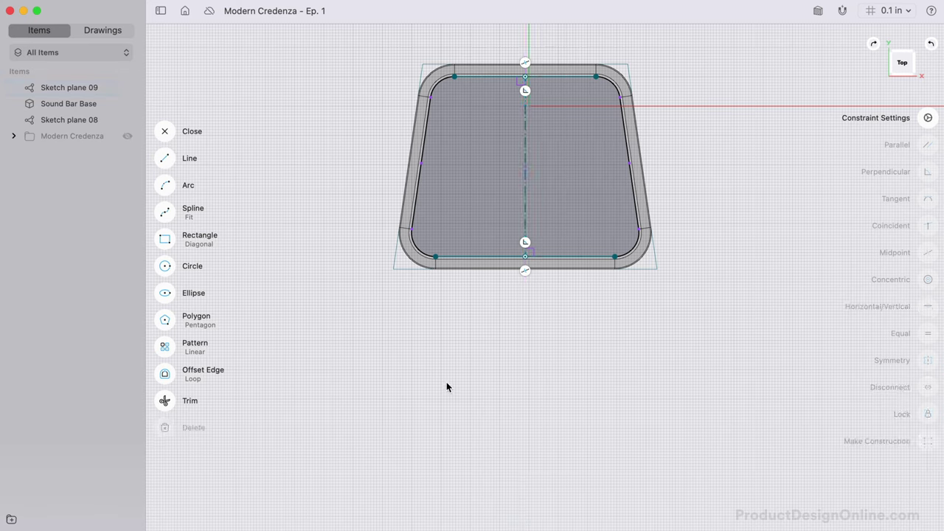
Draw a 2.5 in diameter circle centred on the construction line's midpoint and finish the sketch.
left_click(195, 264)
left_click(525, 166)
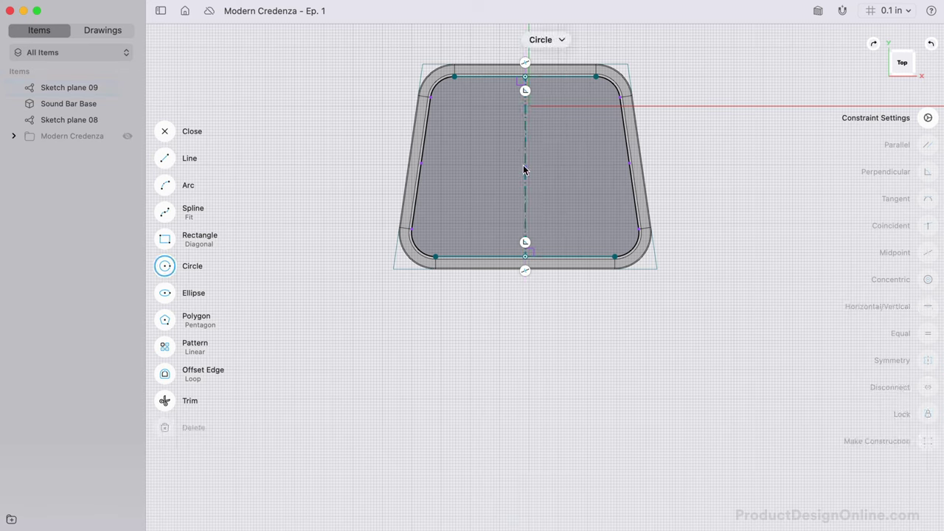
type("2.5")
key("Return")
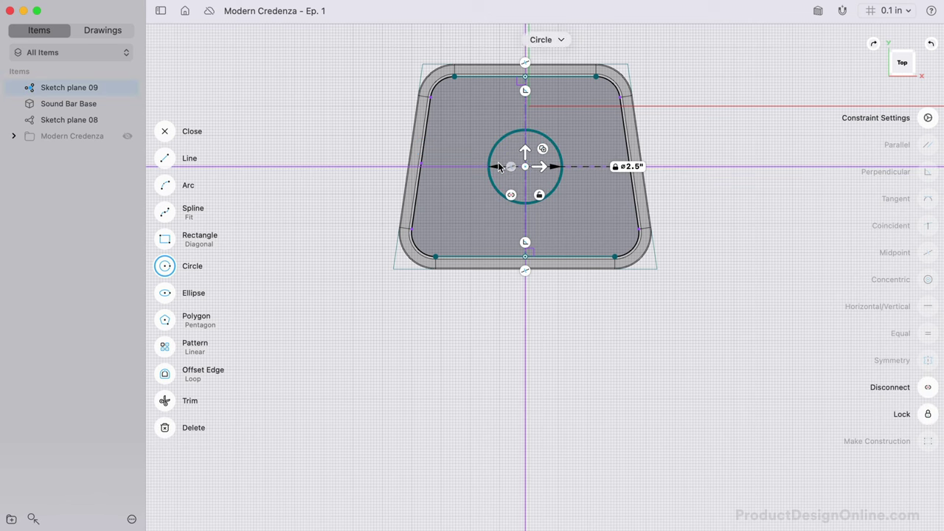
scroll(540, 180, "up", 5)
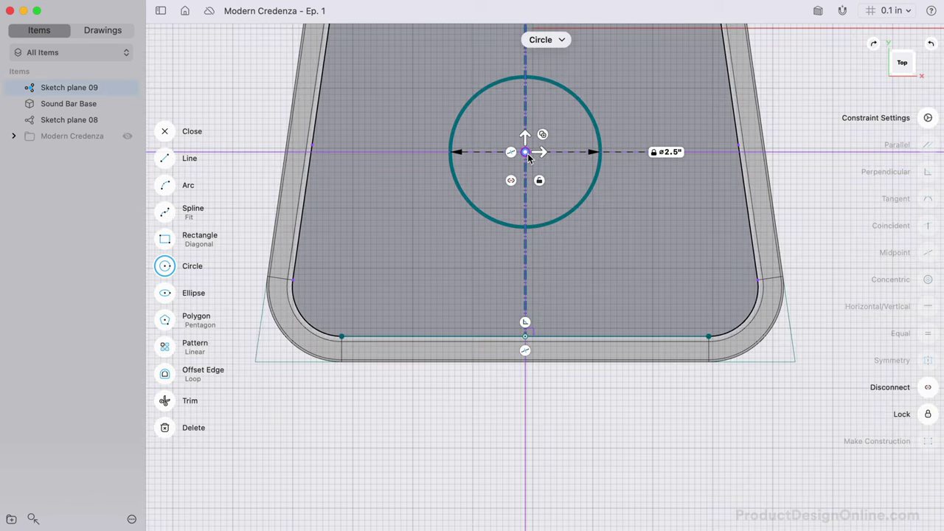
key("Escape")
left_click(539, 182)
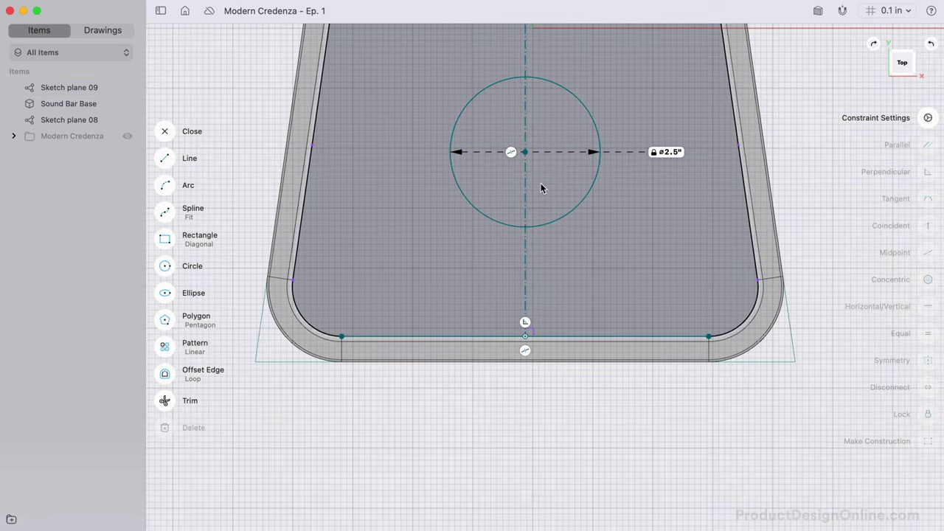
double_click(466, 390)
Add a construction plane offset 2.5 in above the sound bar base's top face.
scroll(467, 390, "up", 5)
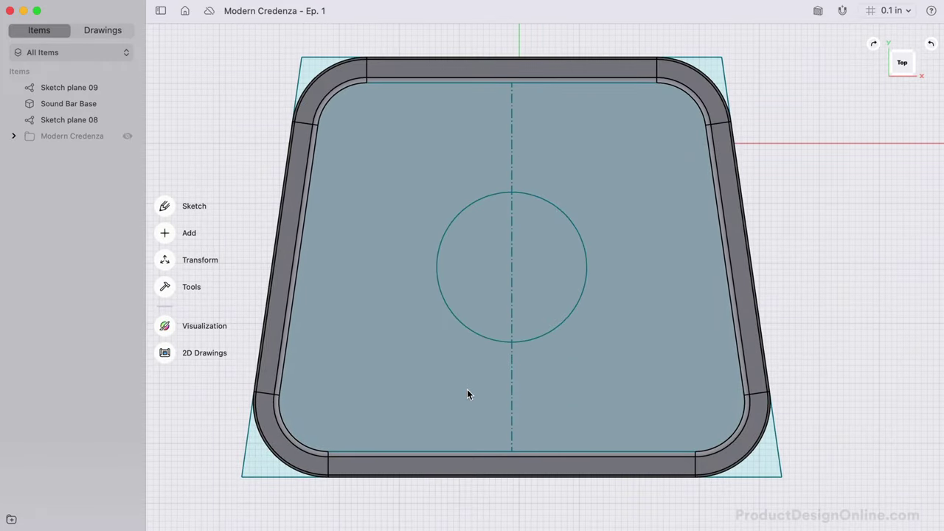
scroll(466, 388, "down", 5)
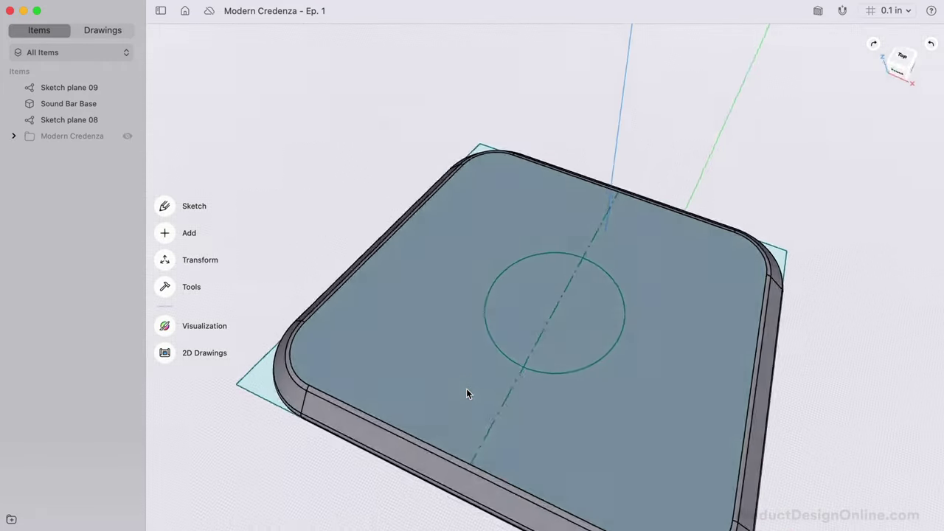
scroll(466, 388, "down", 5)
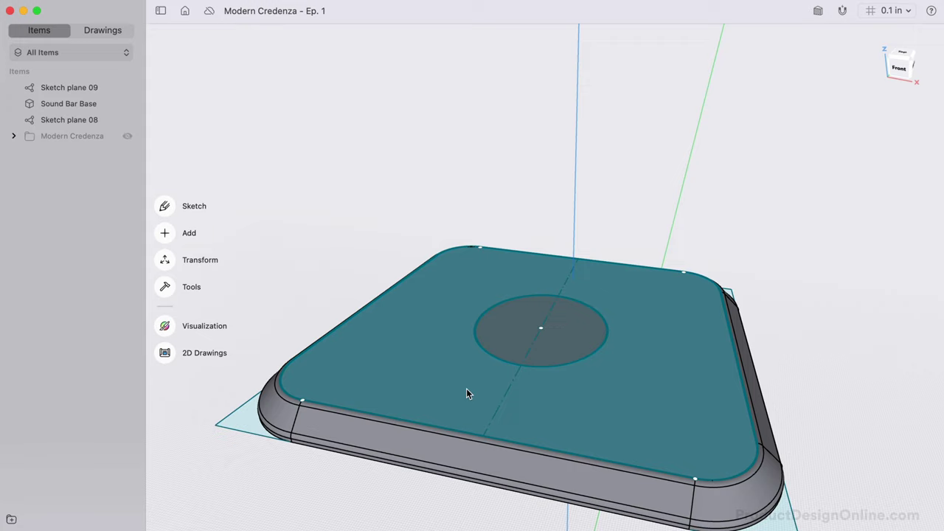
type("off")
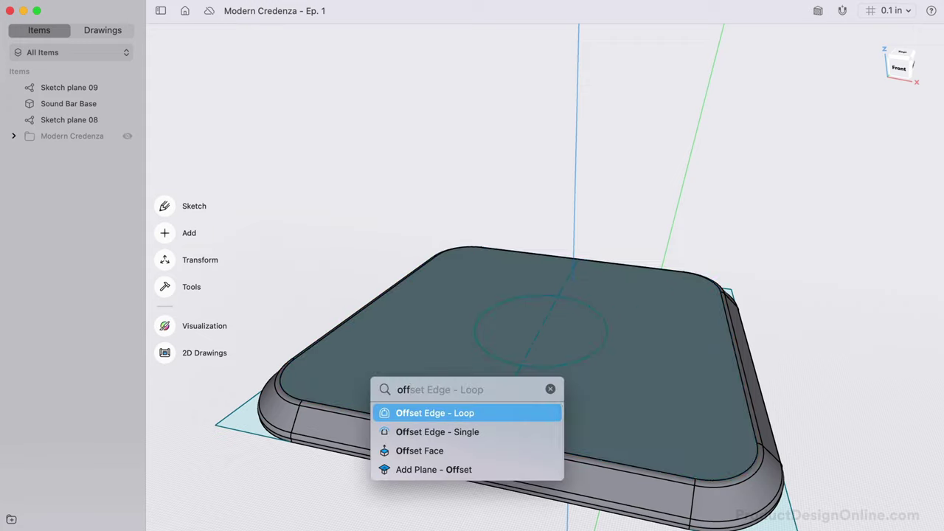
key("Down")
key("Down")
key("Down")
key("Return")
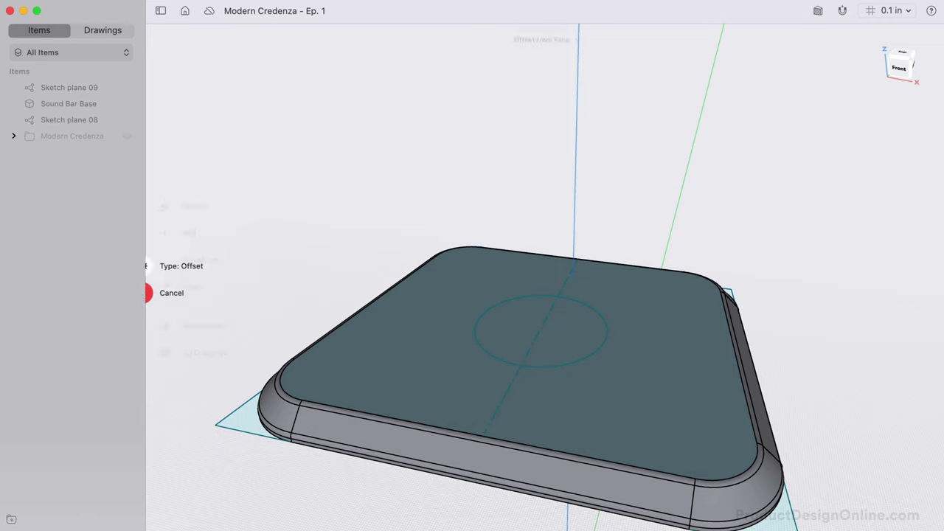
left_click(391, 388)
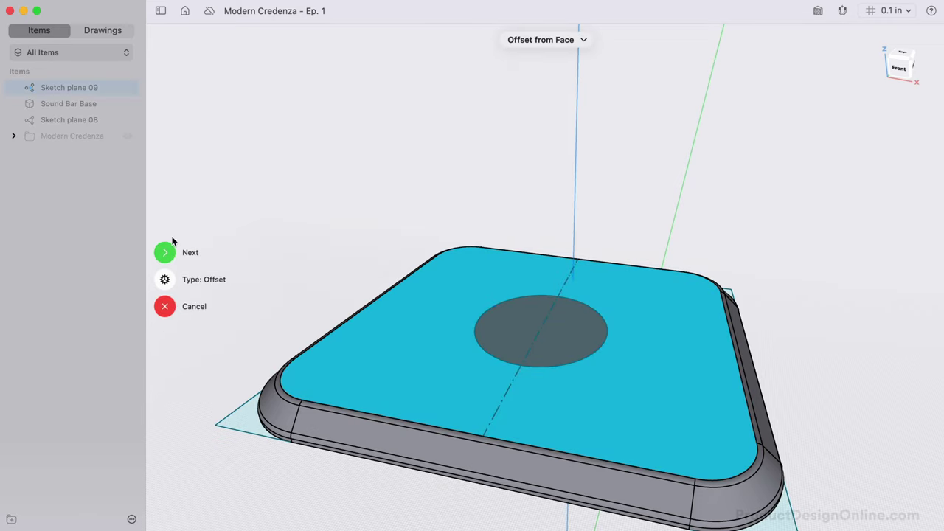
left_click(166, 253)
type("1.5")
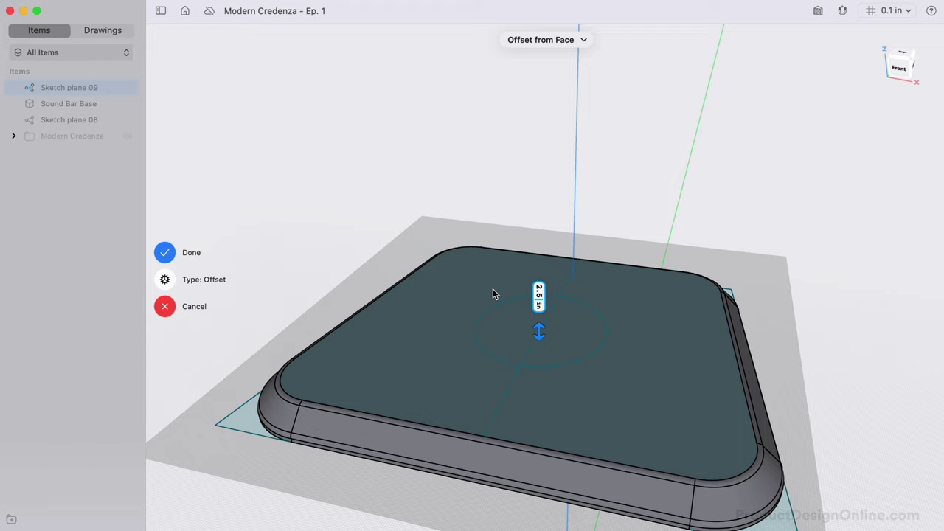
key("Return")
key("Return")
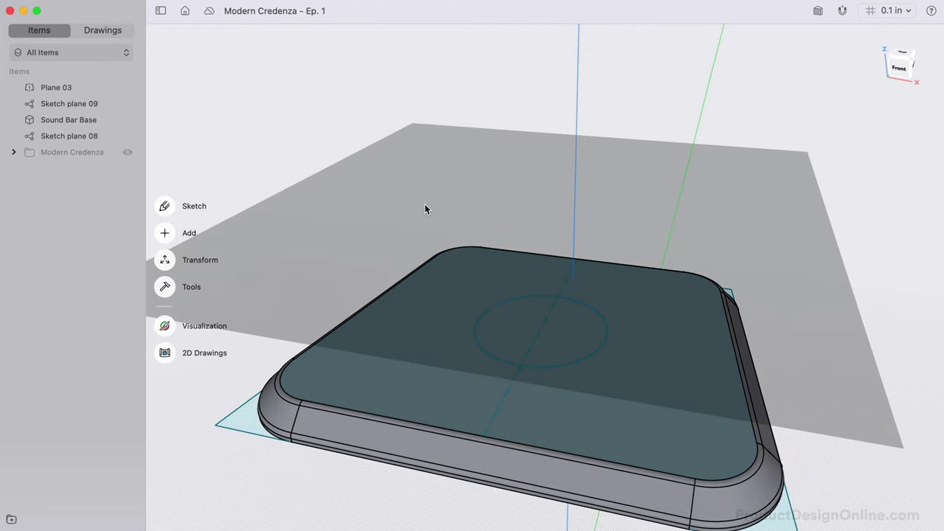
Sketch a centre rectangle 2.25 in wide and 1.5 in high on the offset plane, over the base's circle.
double_click(424, 205)
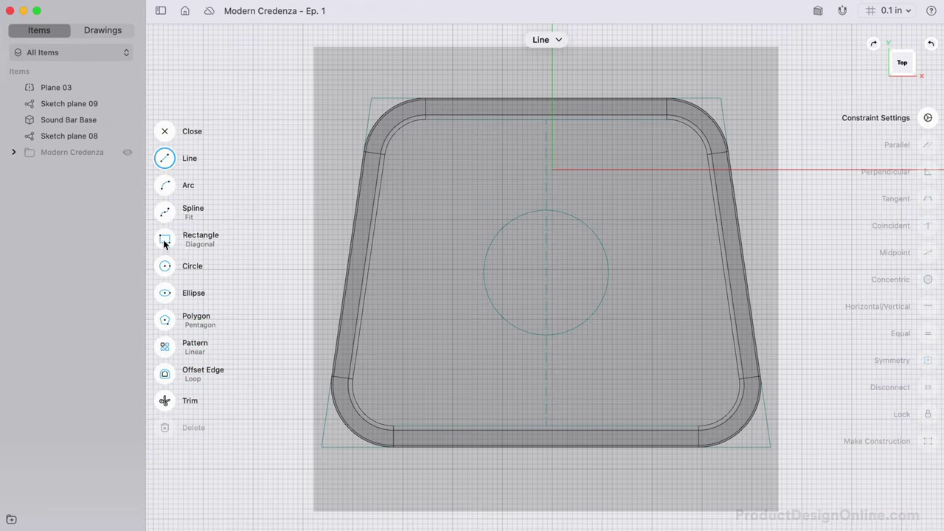
left_click(165, 242)
left_click(217, 244)
left_click(254, 255)
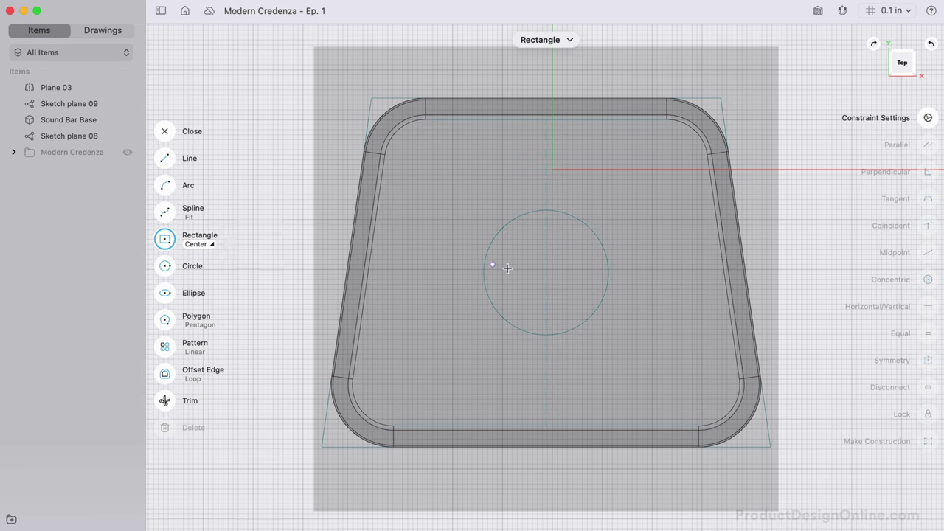
left_click(546, 280)
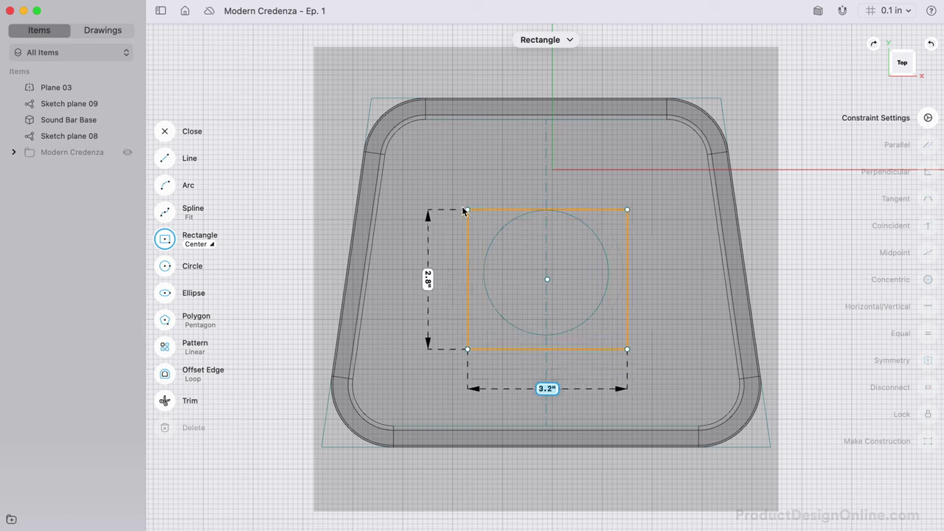
type("2.25")
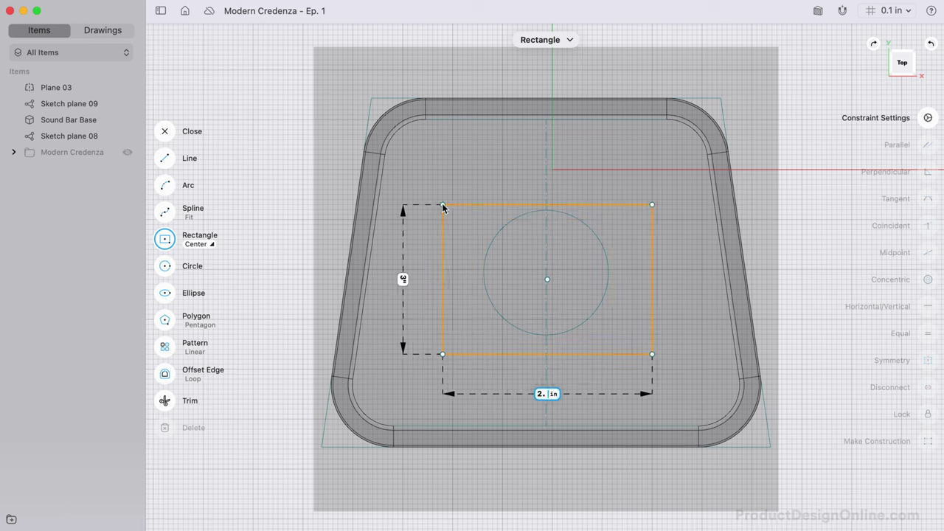
key("Tab")
type("1.5")
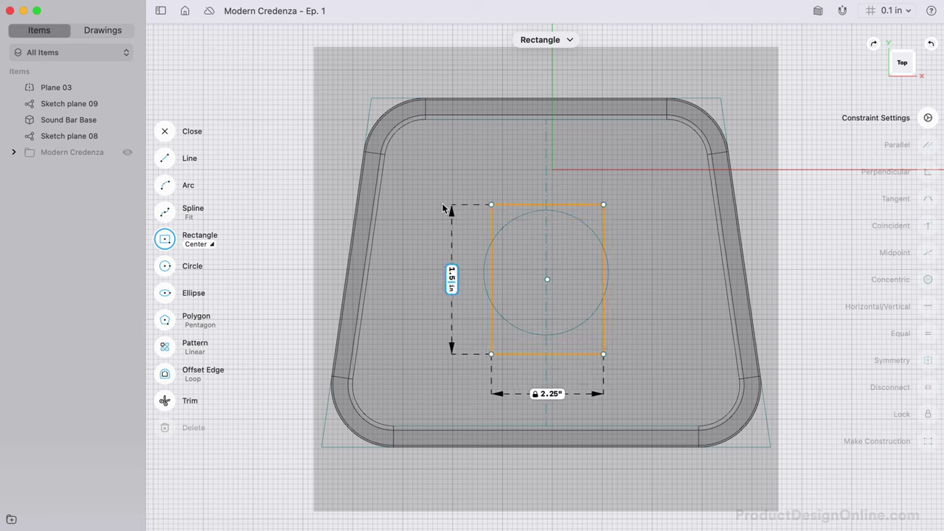
key("Return")
scroll(573, 268, "up", 5)
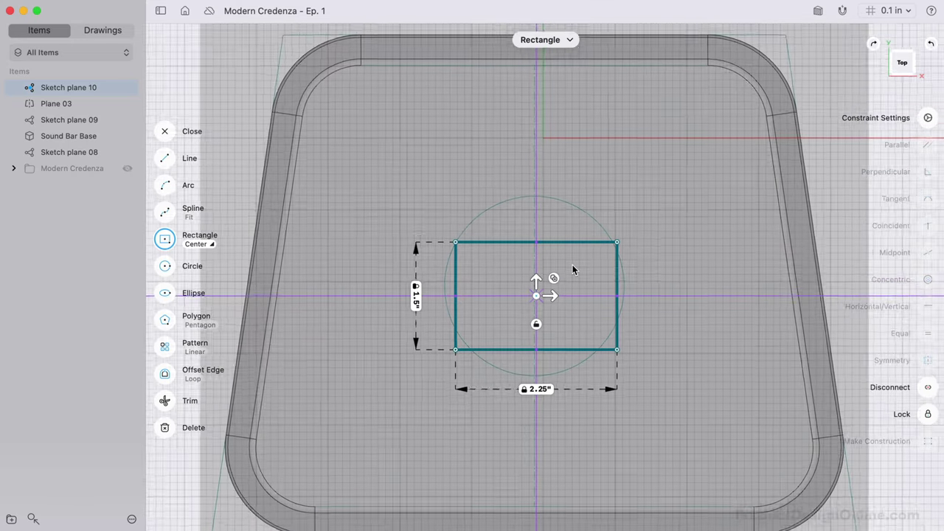
key("Escape")
Move the rectangle along the Y direction to centre it over the circle on the base.
left_click_drag(534, 276, 533, 269)
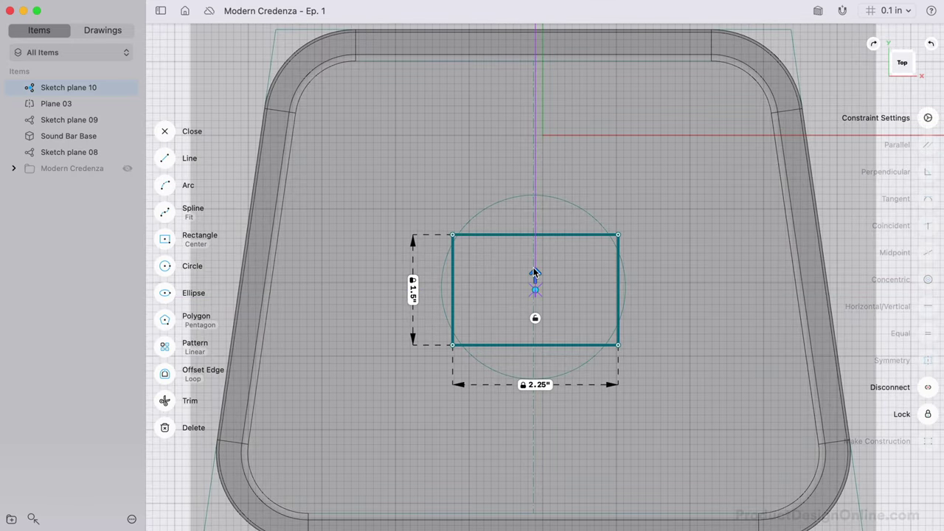
scroll(535, 273, "down", 3)
left_click(544, 480)
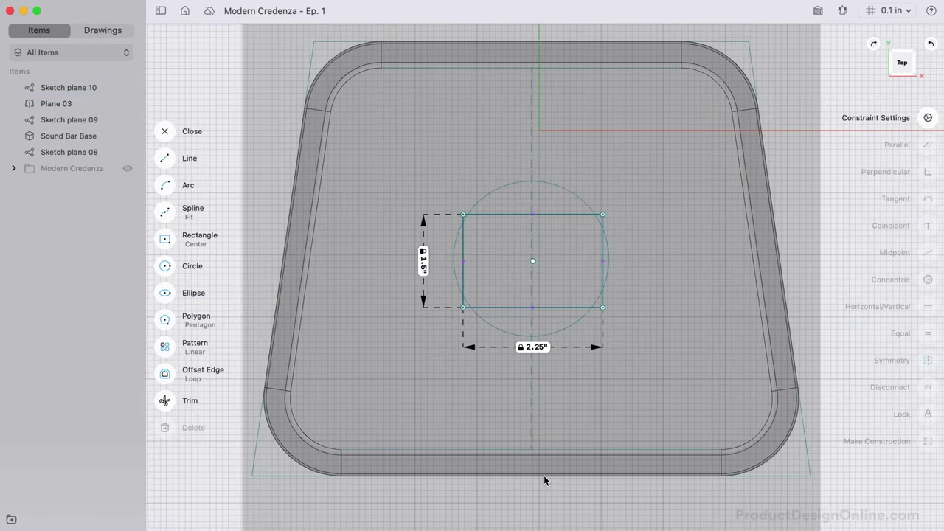
Draw an outward-bowed 45° three-point arc between the two left corners of the rectangle.
left_click(165, 186)
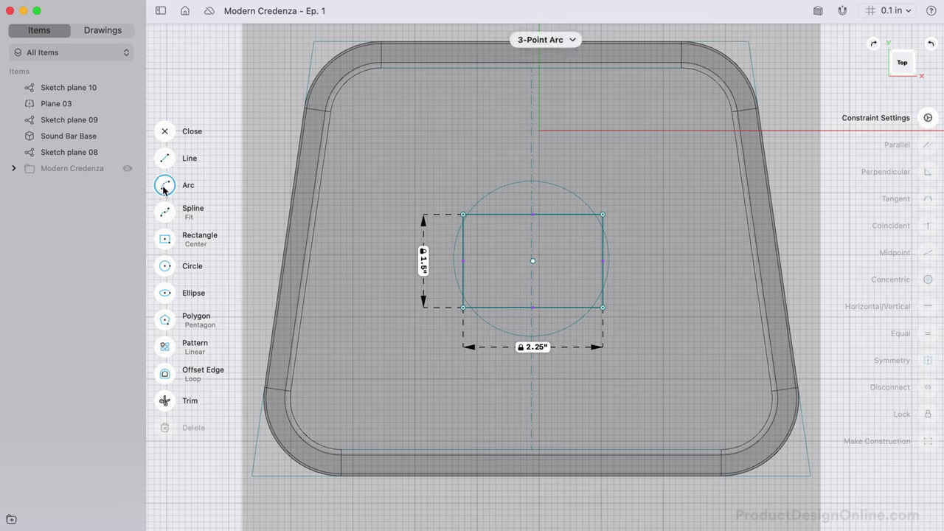
left_click(463, 214)
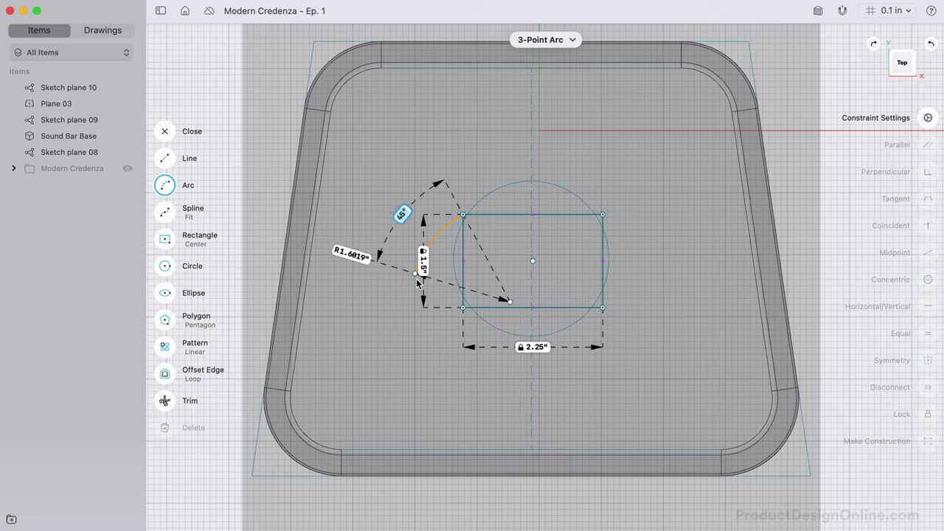
left_click(462, 309)
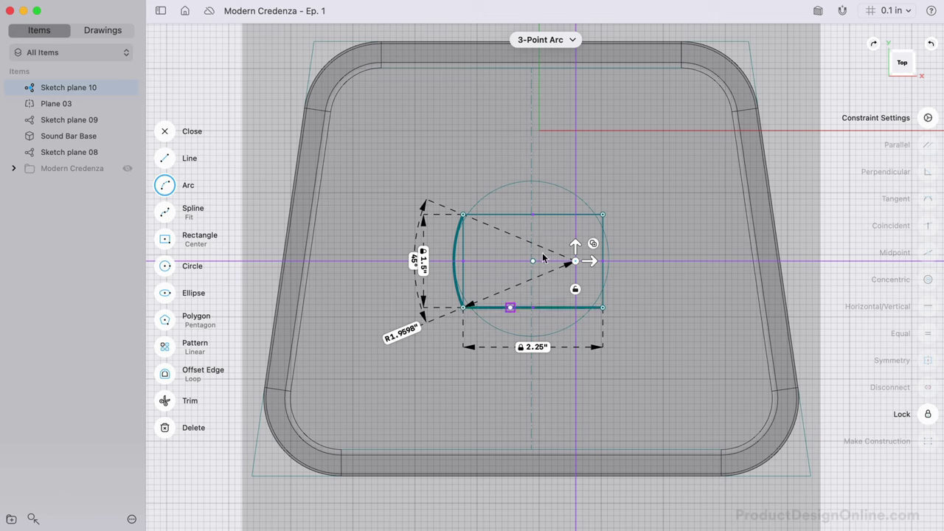
Draw a matching outward-bowed arc between the rectangle's two right corners with its angle set to 45°.
left_click(602, 214)
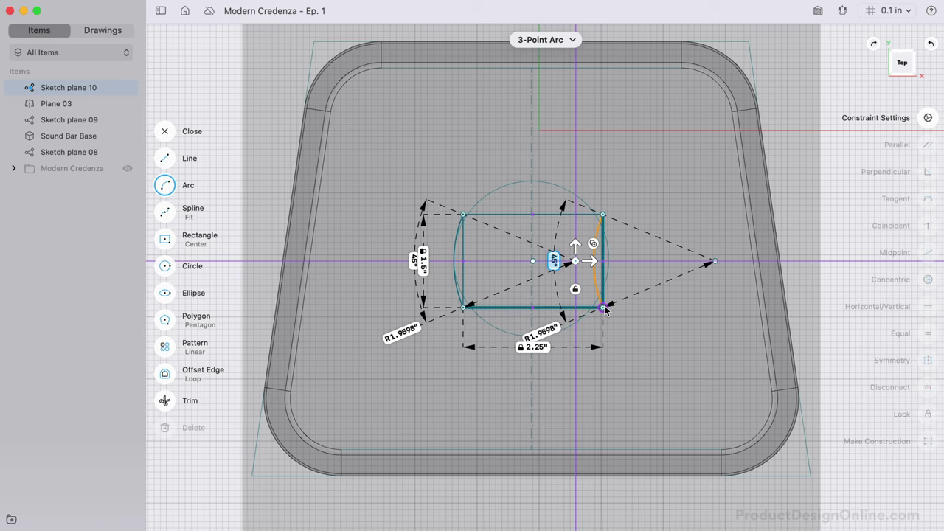
left_click(604, 307)
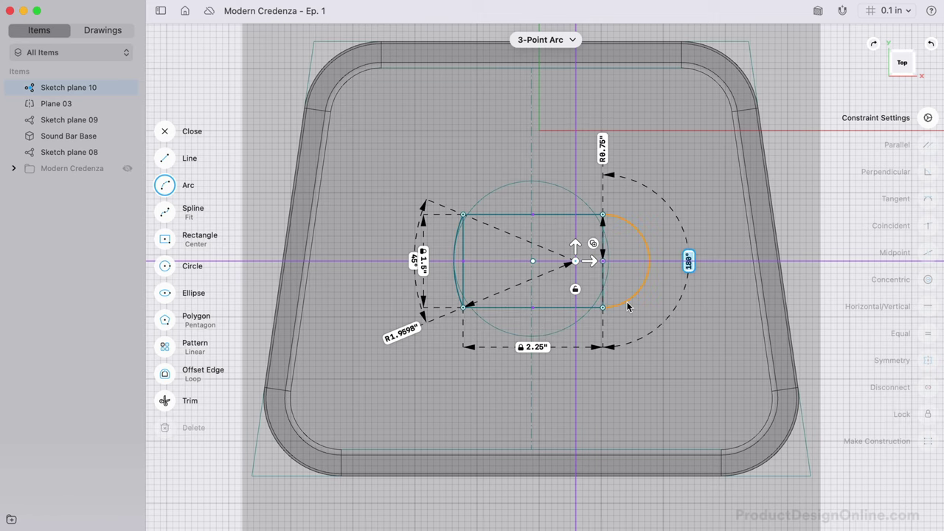
type("45")
key("Tab")
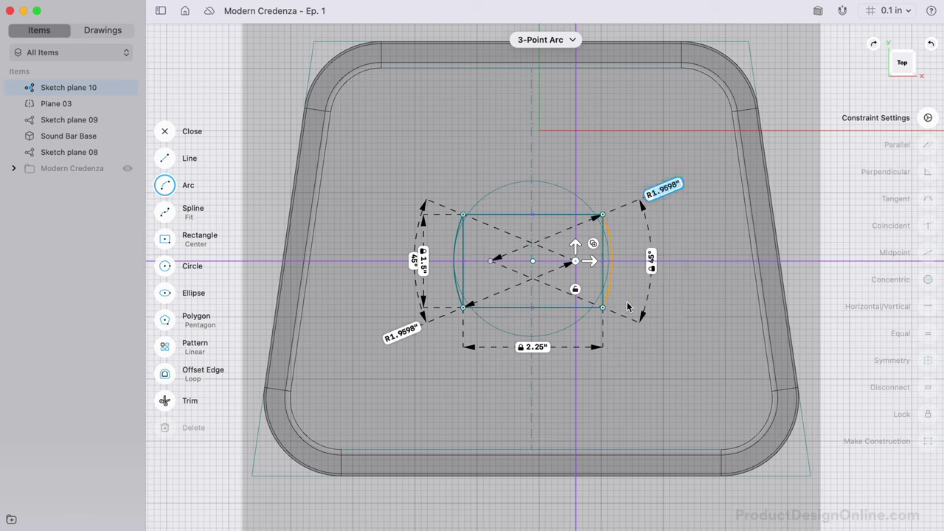
key("Return")
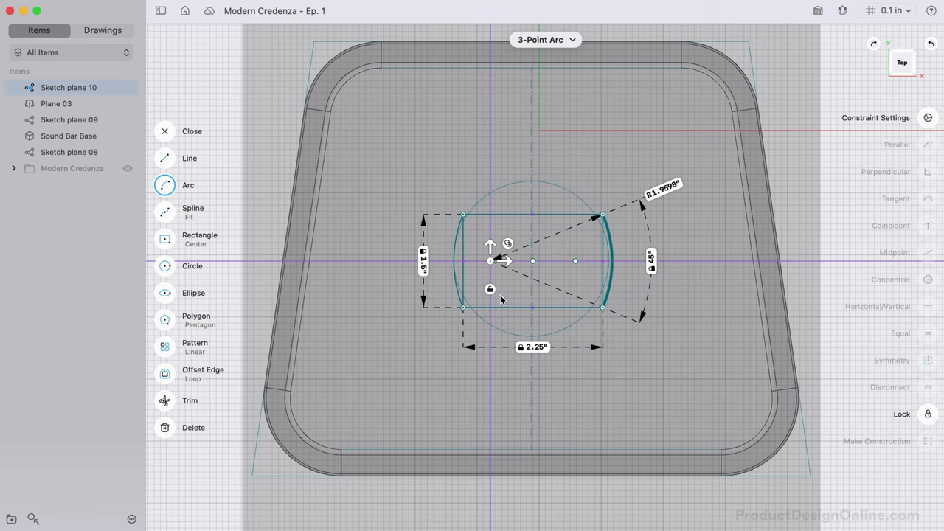
Set the rectangle's width to 1.5 in.
left_click(536, 348)
left_click(495, 372)
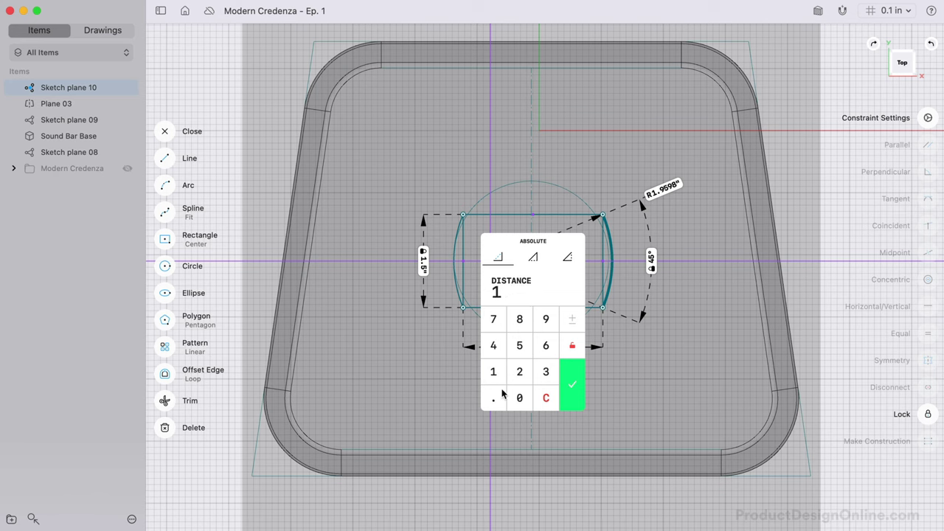
left_click(517, 346)
left_click(572, 382)
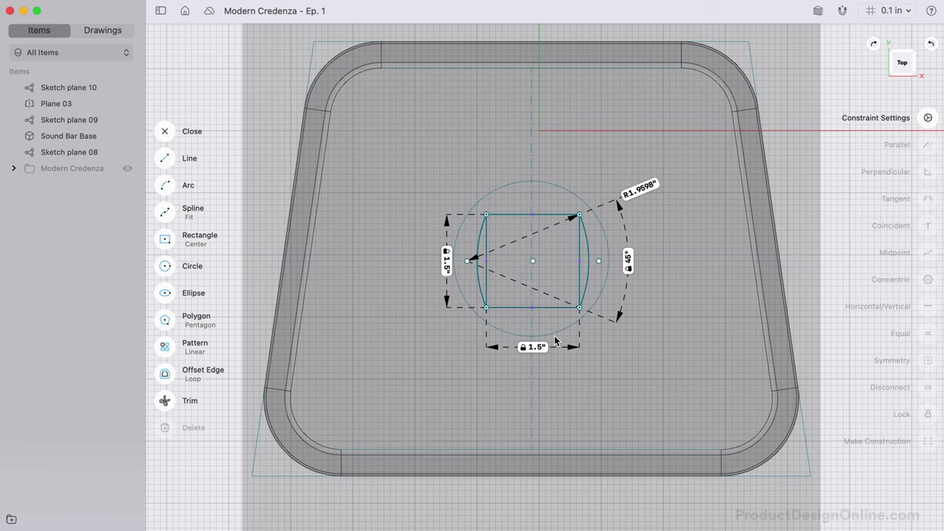
Convert the rectangle's two vertical side lines into construction lines.
scroll(565, 283, "up", 3)
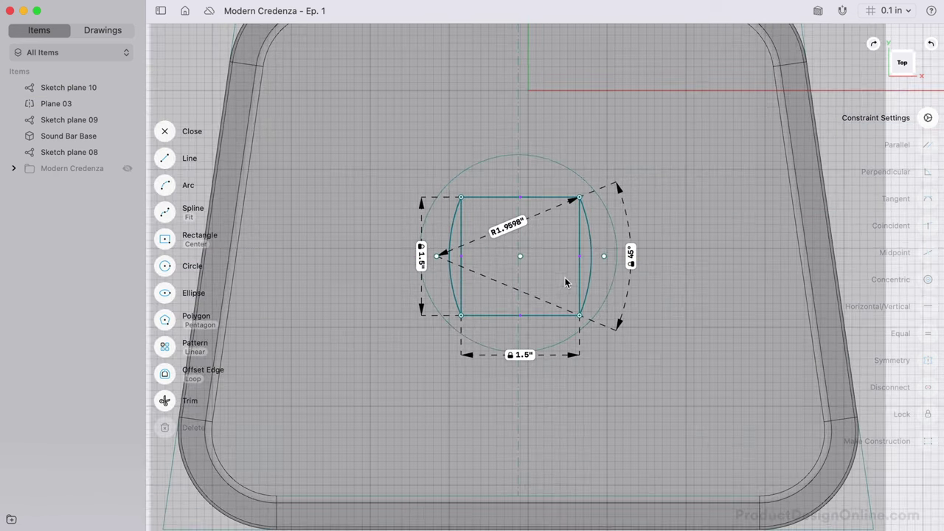
key("Escape")
left_click(457, 236)
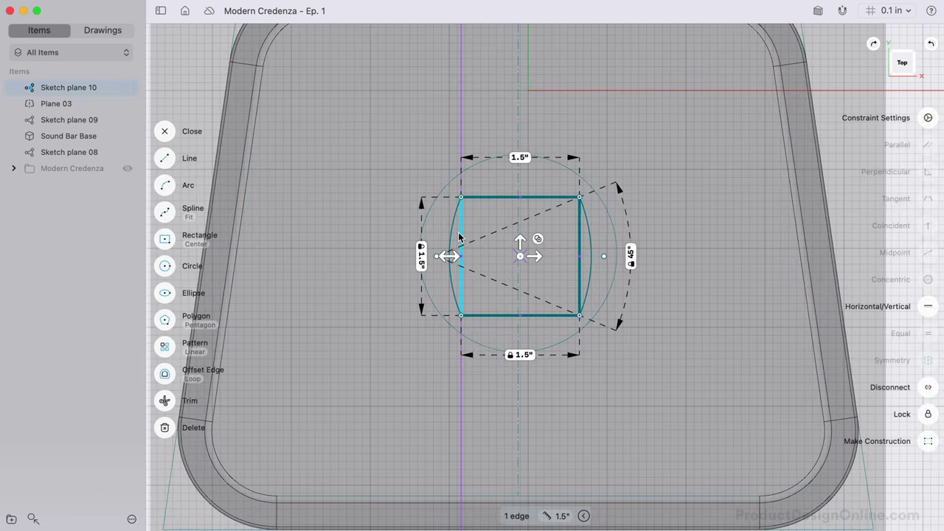
left_click(579, 236)
left_click(928, 441)
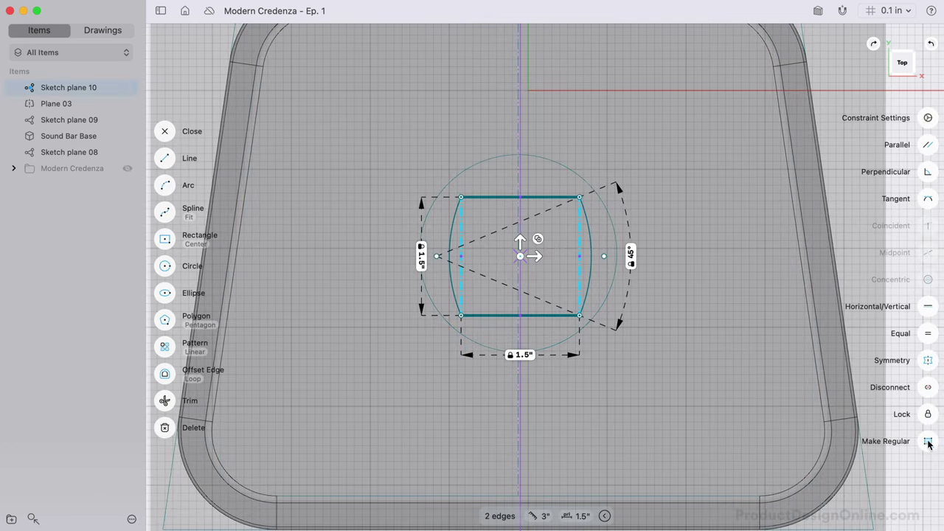
left_click(925, 507)
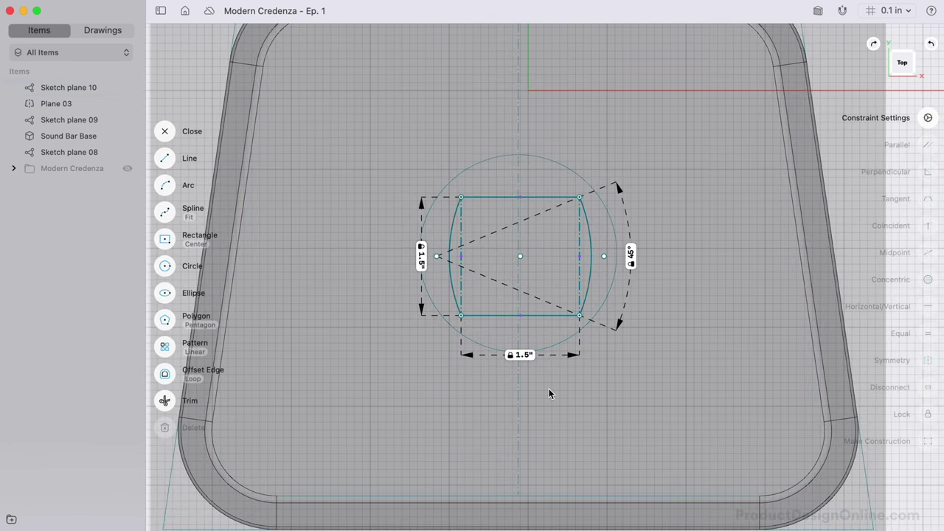
Finish the profile sketch and hide the offset plane, Plane 03.
scroll(548, 388, "down", 3)
scroll(549, 389, "up", 5)
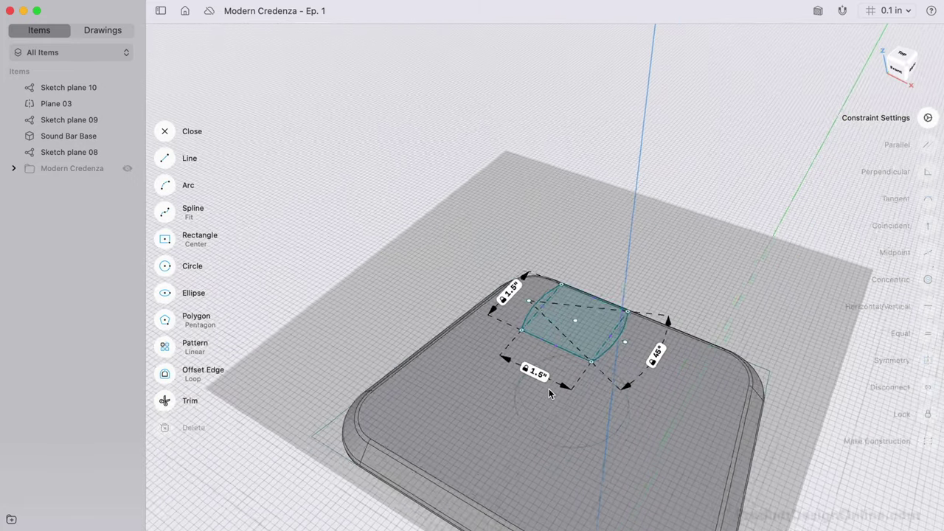
scroll(549, 389, "down", 5)
double_click(404, 483)
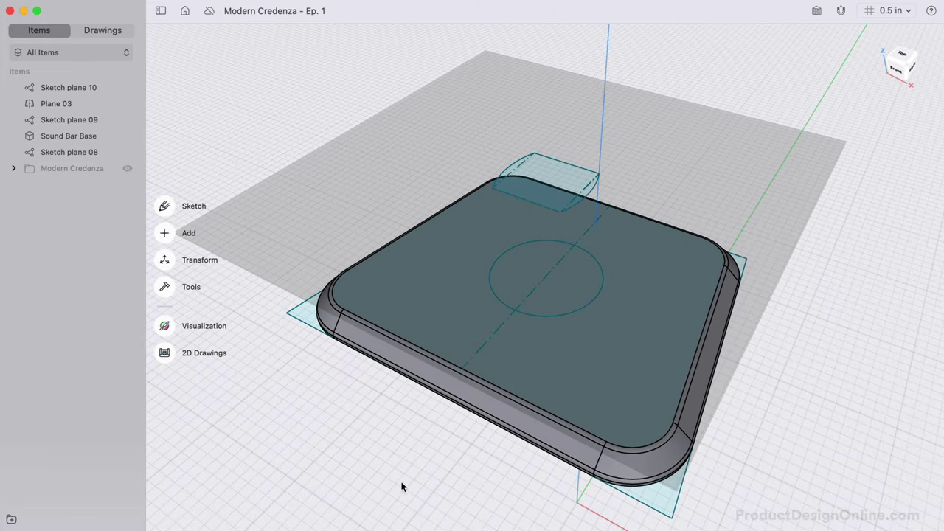
left_click(127, 103)
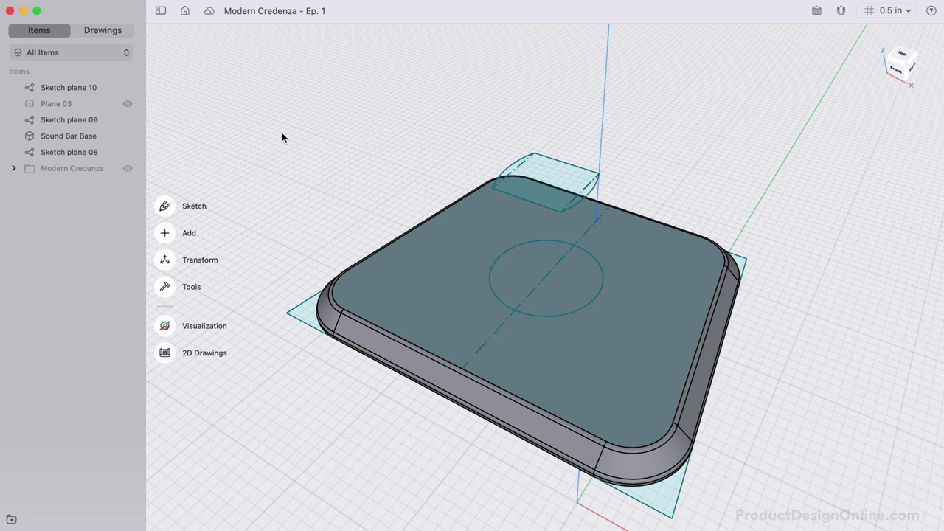
Loft a post from the circle on the base up to the arc-sided profile above it.
type("loft")
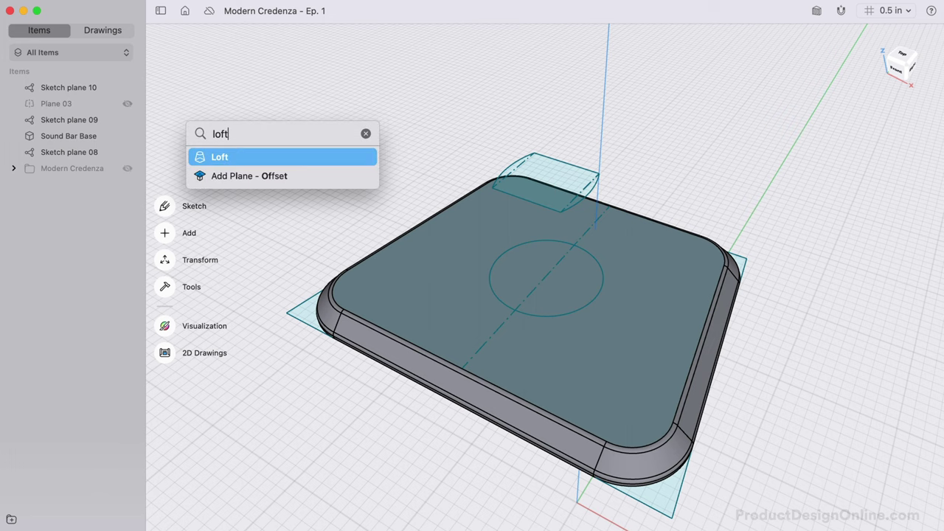
key("Return")
left_click(526, 274)
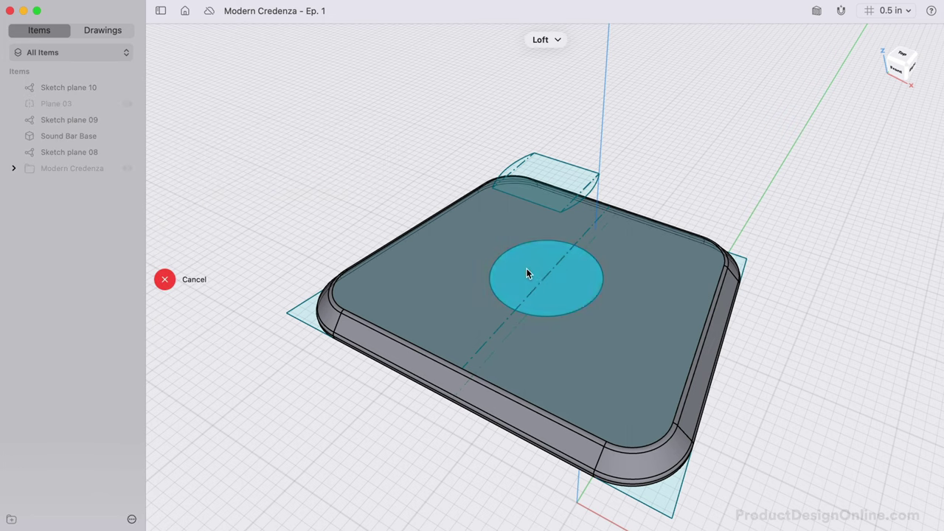
left_click(529, 191)
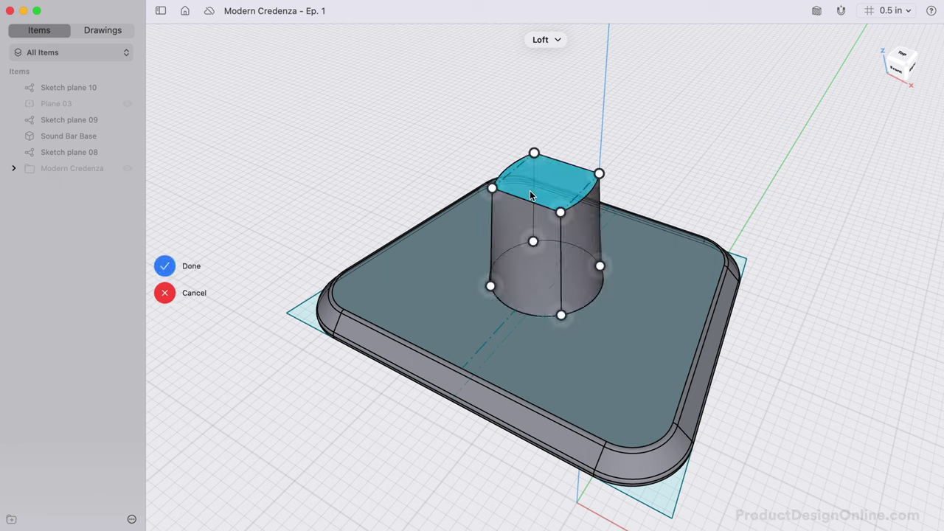
left_click(166, 266)
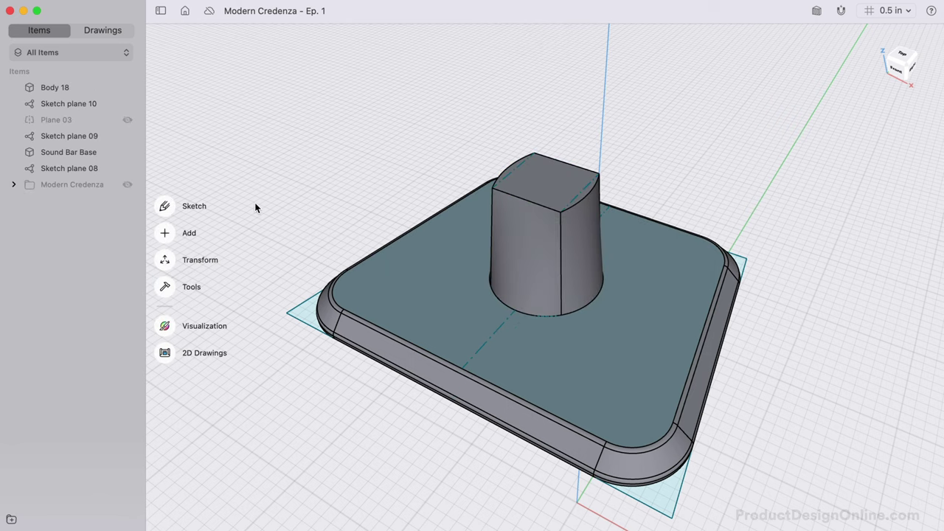
Fillet the four vertical corner edges of the lofted post with a 0.25 in radius.
left_click(491, 207)
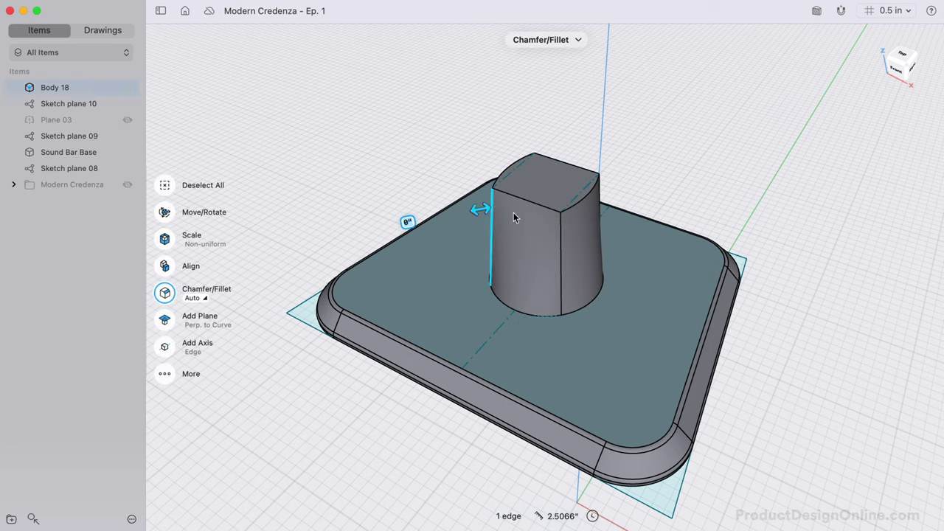
left_click(562, 236)
scroll(597, 241, "right", 10)
scroll(596, 240, "right", 5)
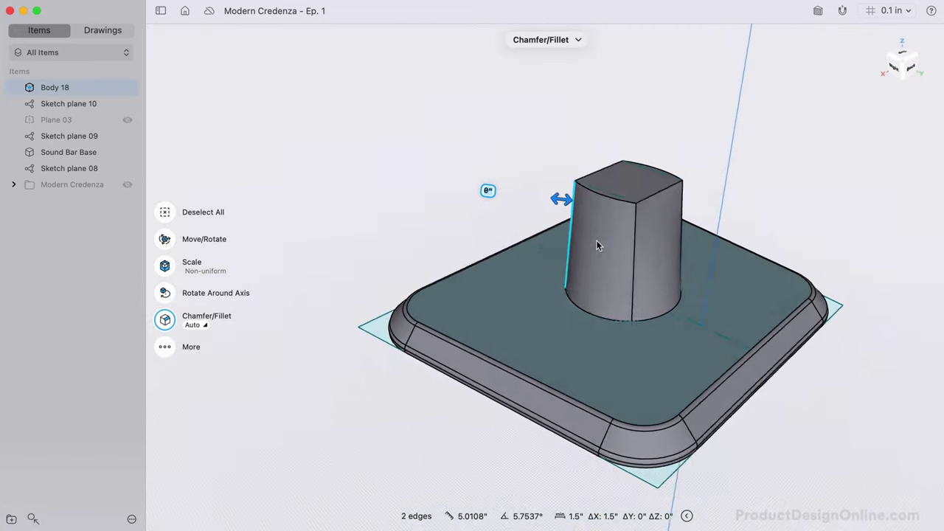
left_click(634, 238)
scroll(636, 240, "right", 5)
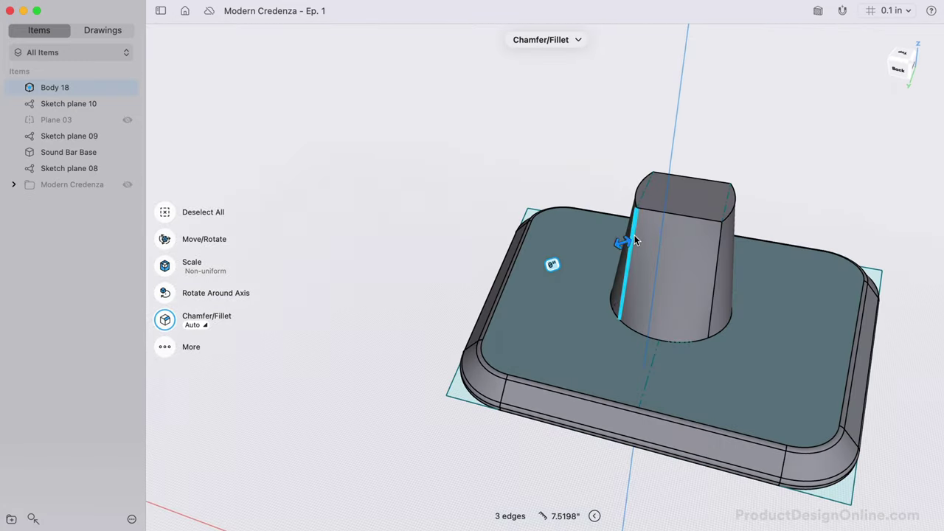
left_click(728, 262)
type(".25")
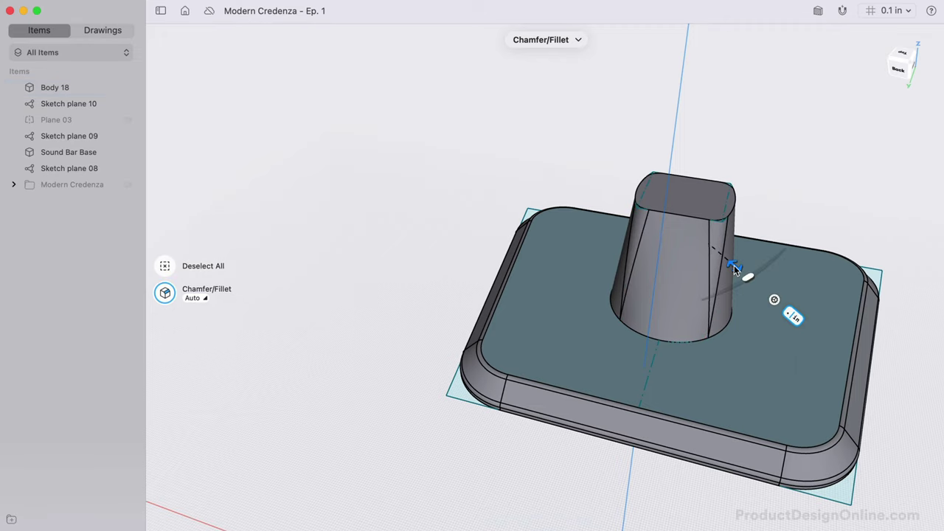
key("Return")
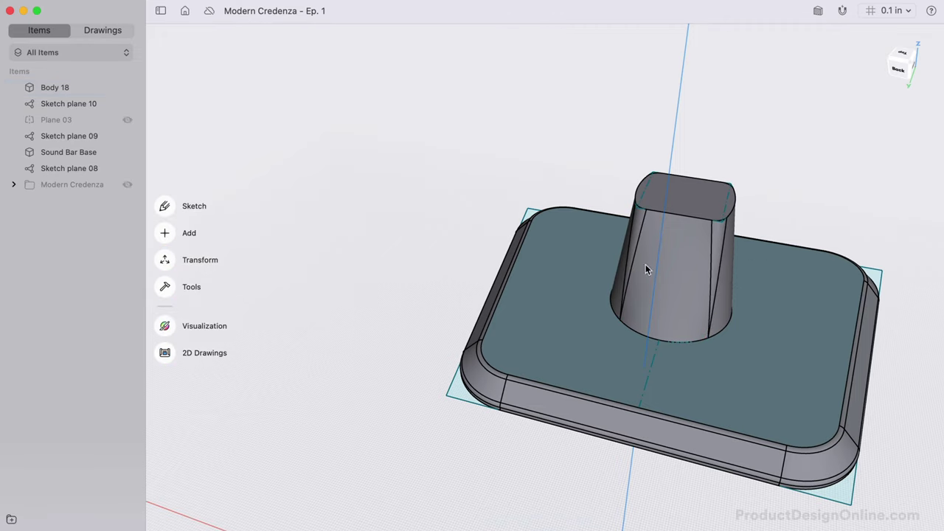
Sketch a center rectangle 3 in by 36 in on the post's top face, centred on the profile's midpoint.
scroll(459, 204, "left", 15)
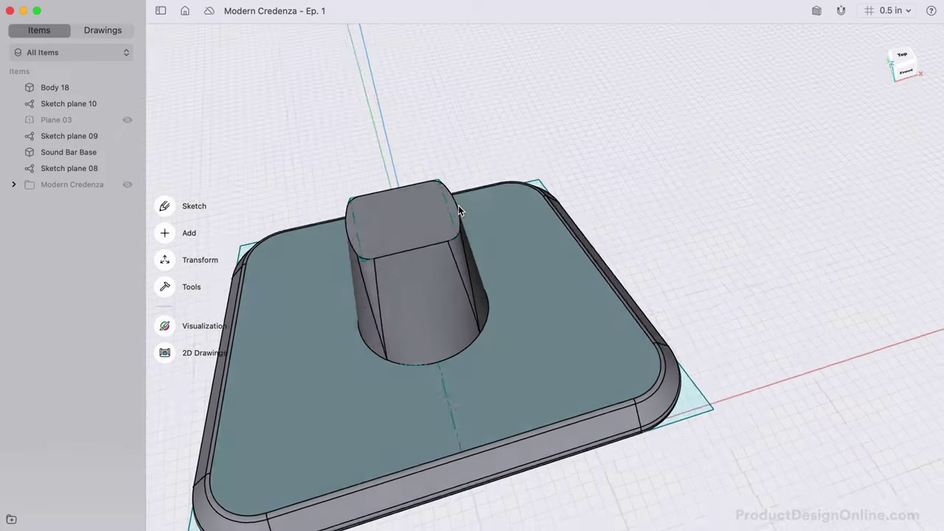
double_click(416, 219)
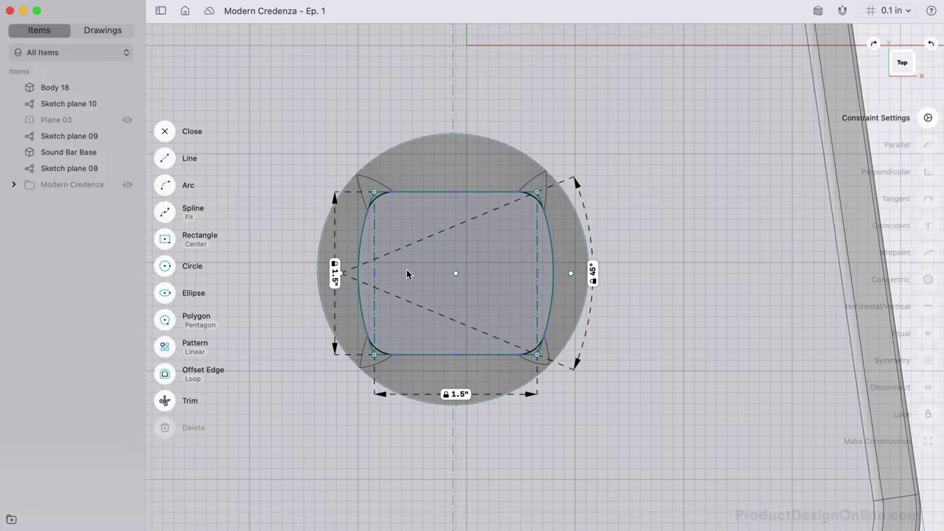
left_click(164, 239)
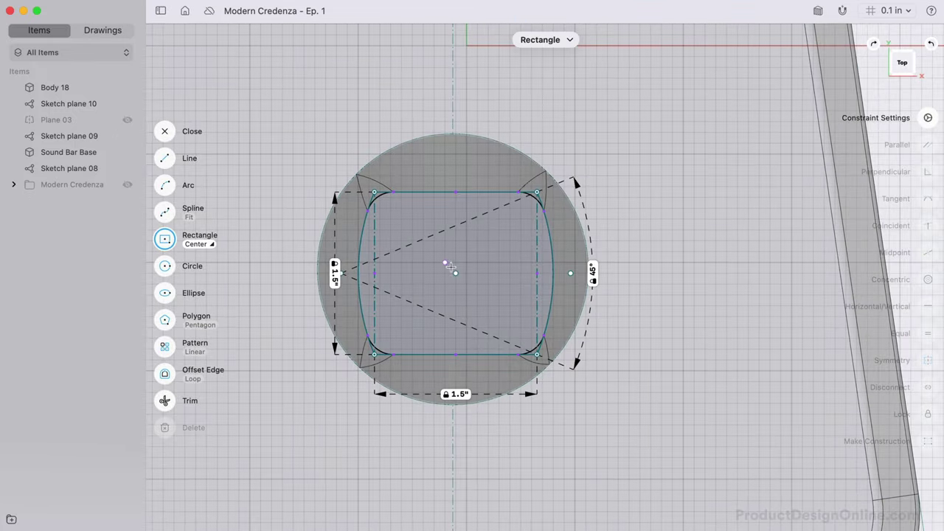
scroll(437, 299, "down", 1)
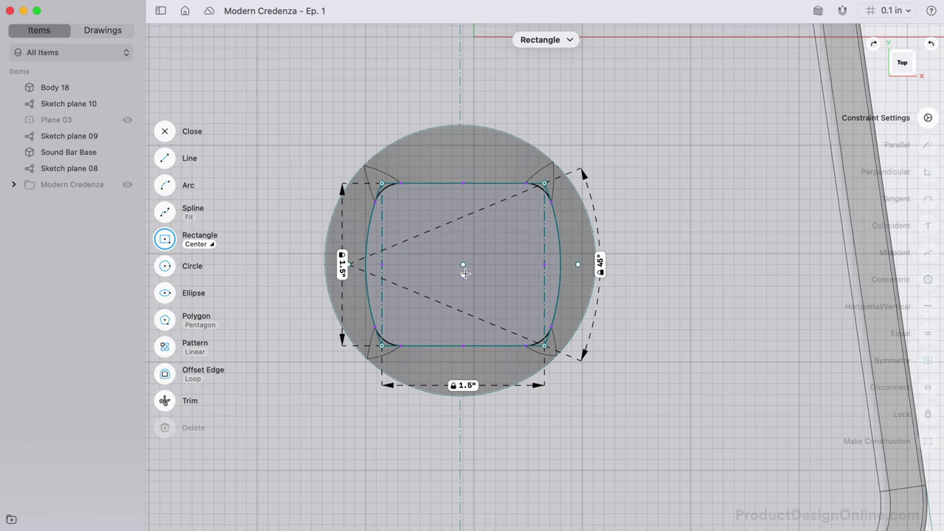
left_click(462, 265)
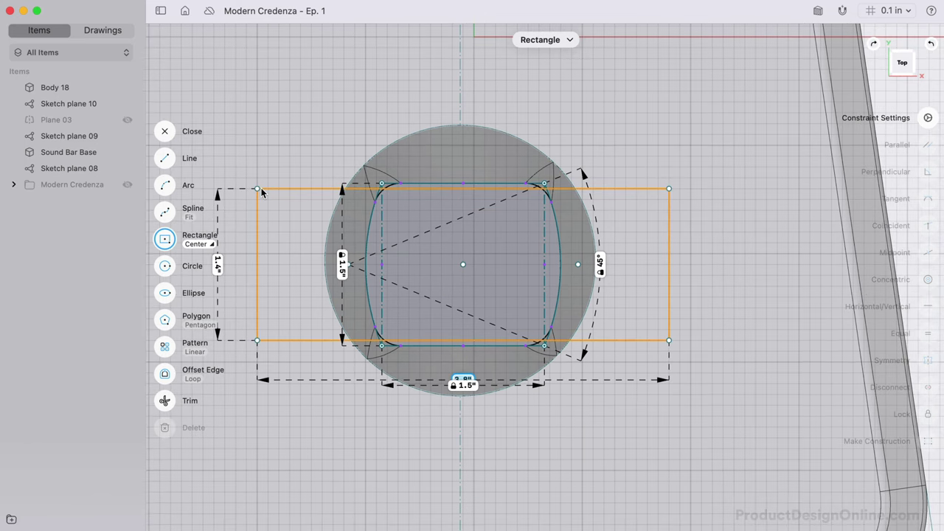
type("3")
key("Tab")
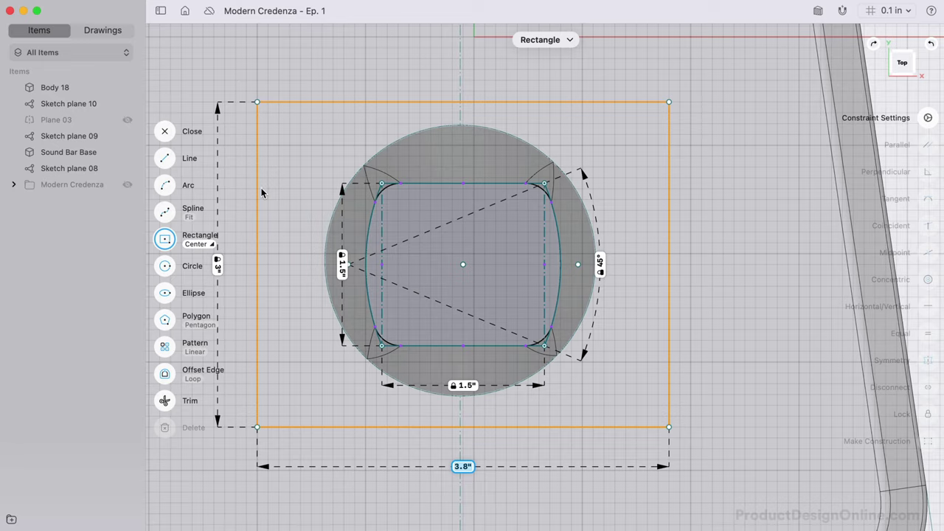
type("36")
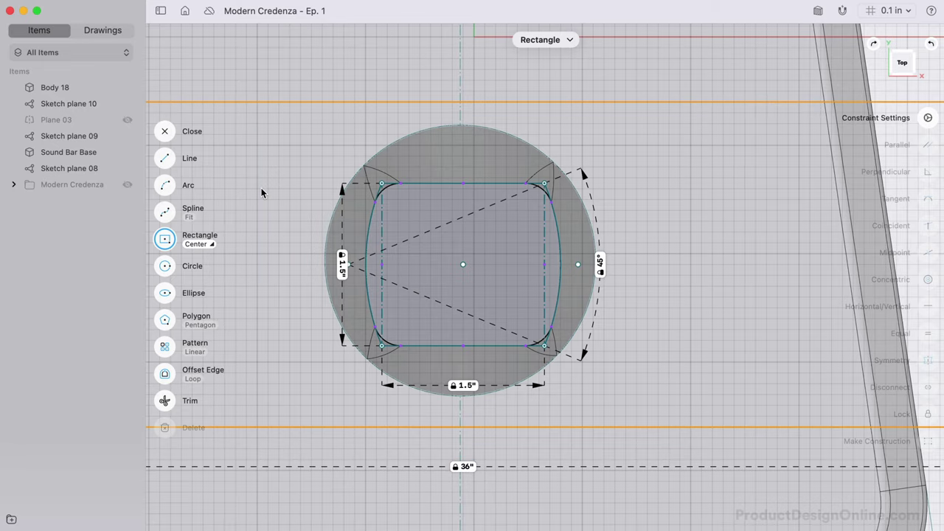
key("Return")
scroll(261, 192, "down", 10)
scroll(261, 192, "left", 5)
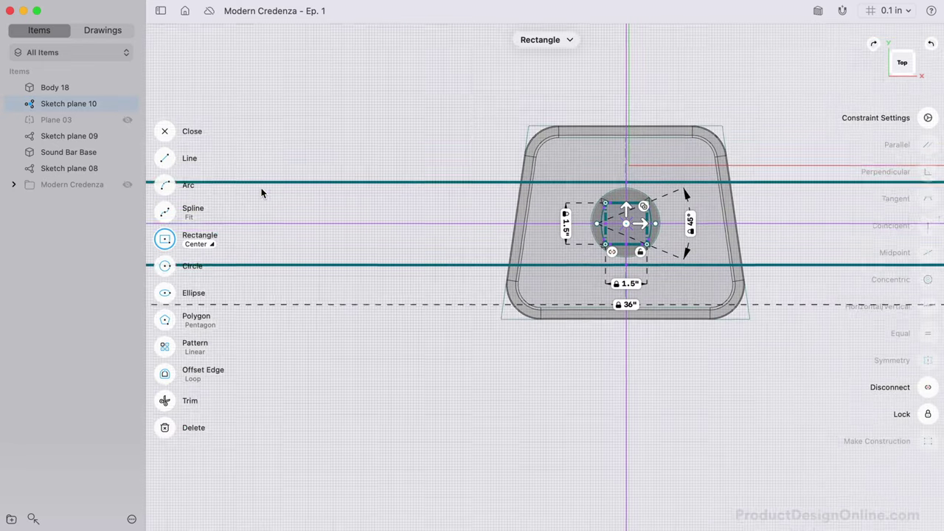
Leave the sketch, hide the post, and extrude both regions of the long rectangle upward by 3.5 in.
key("super+z")
key("super+z")
key("super+z")
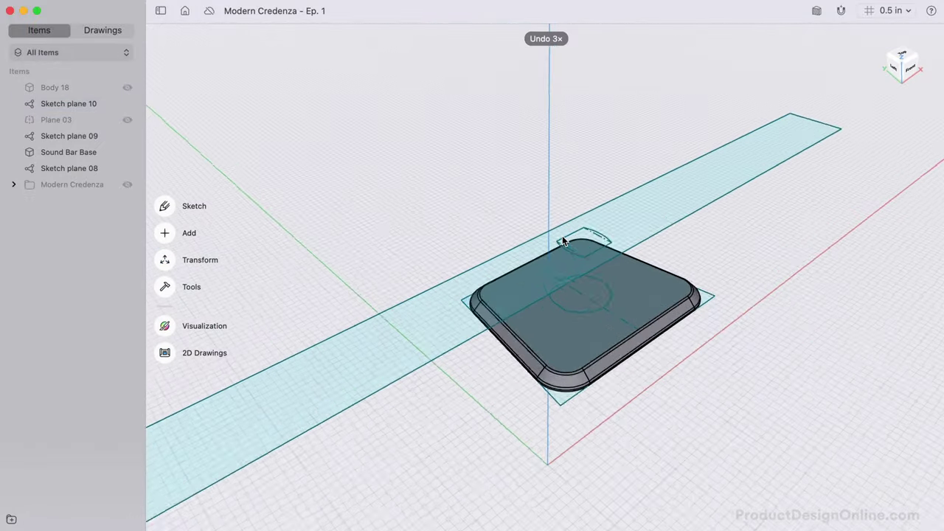
scroll(563, 241, "up", 5)
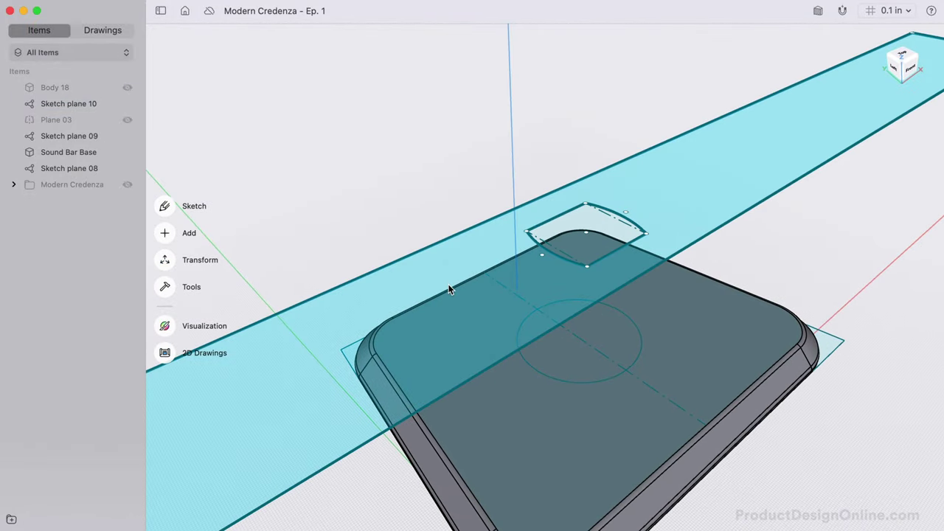
left_click(450, 289)
left_click(565, 236)
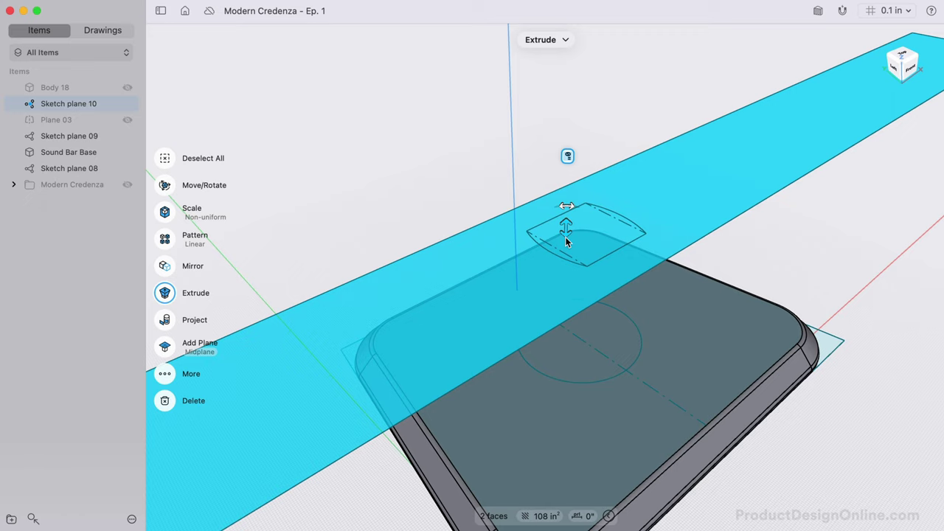
type("3.5")
key("Return")
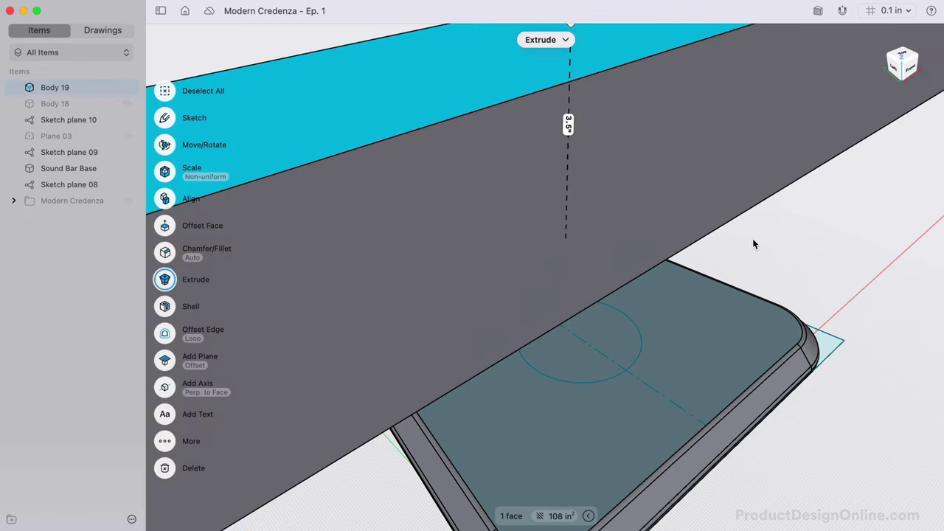
left_click(760, 245)
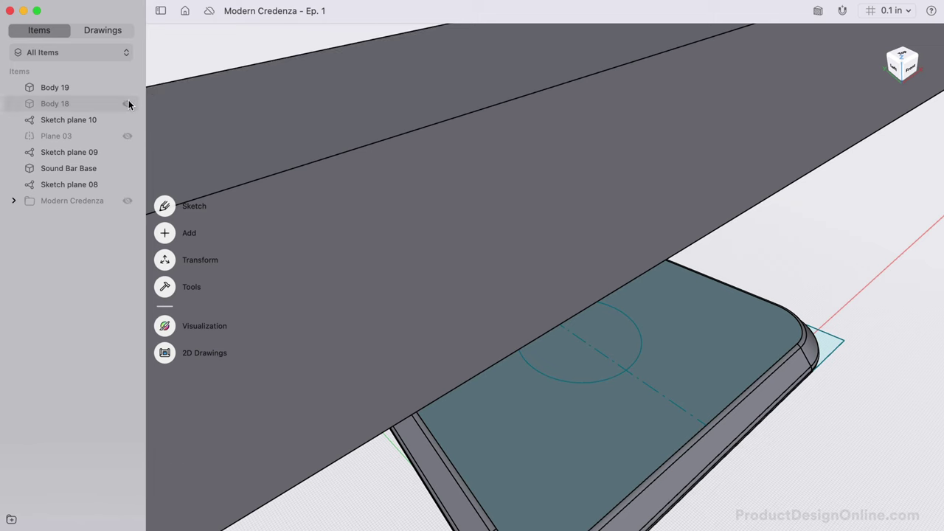
Show the hidden lofted post, Body 18, beneath the extruded bar.
left_click(127, 103)
scroll(407, 283, "down", 10)
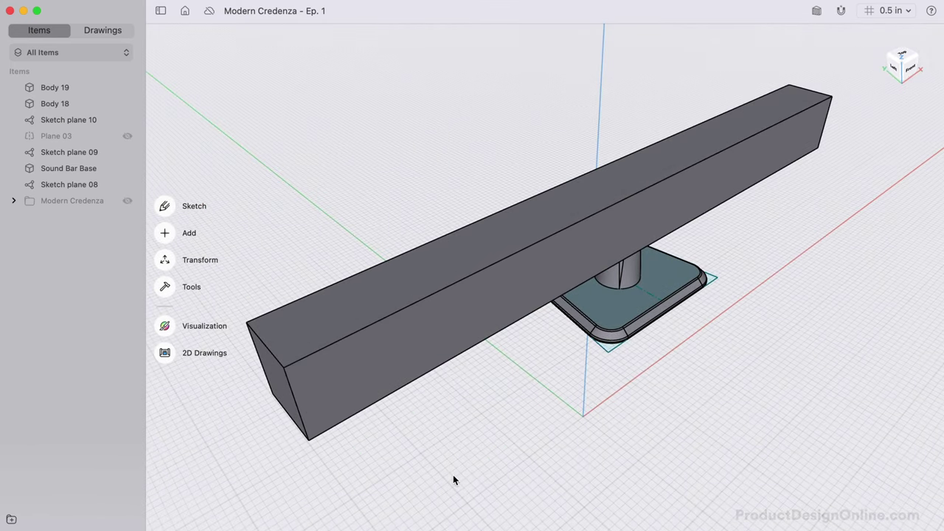
scroll(453, 480, "down", 10)
scroll(454, 480, "up", 10)
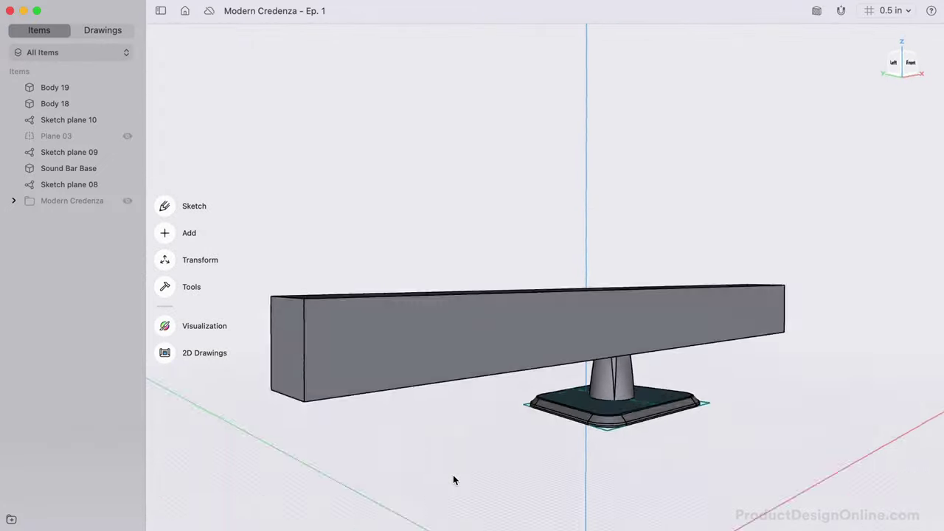
scroll(453, 476, "left", 10)
scroll(454, 476, "right", 10)
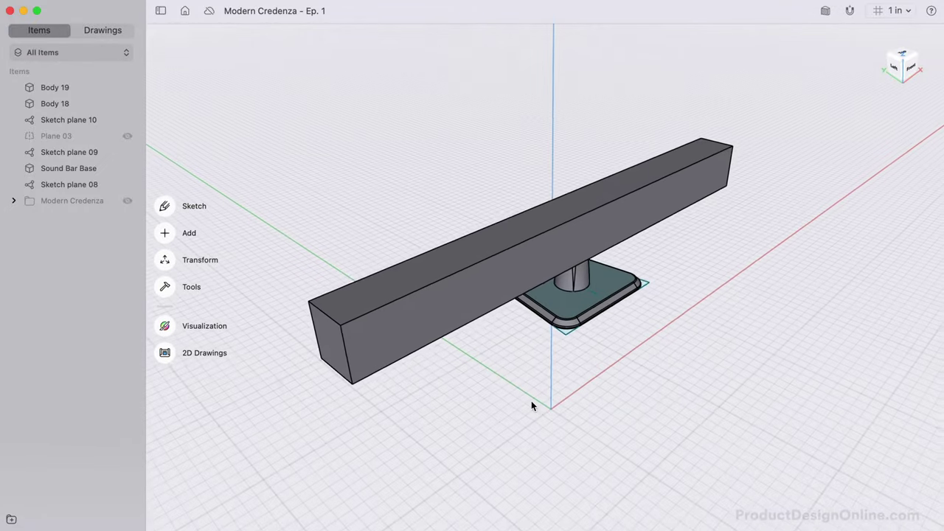
Offset the bar's front long face to a depth of 3.5 in and its back face to a total depth of 4 in.
scroll(531, 401, "left", 2, "shift")
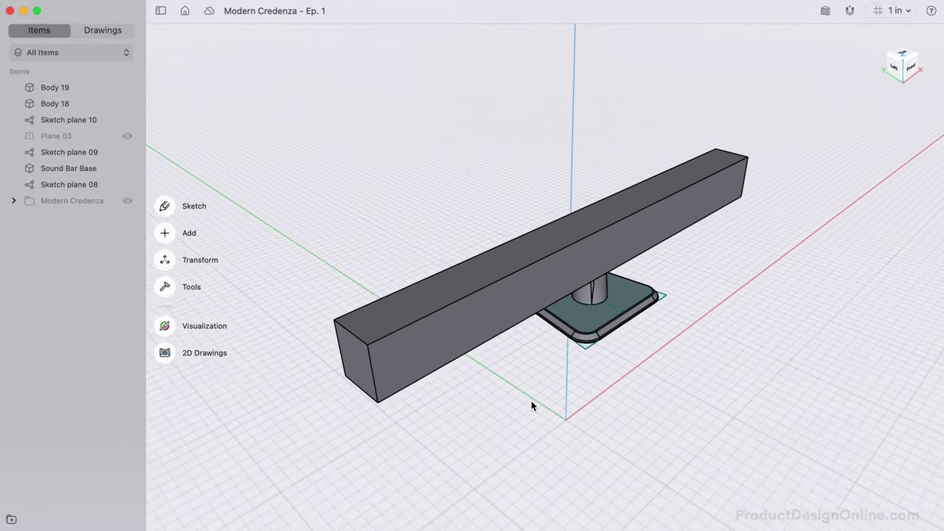
scroll(410, 351, "left", 5)
left_click(409, 357)
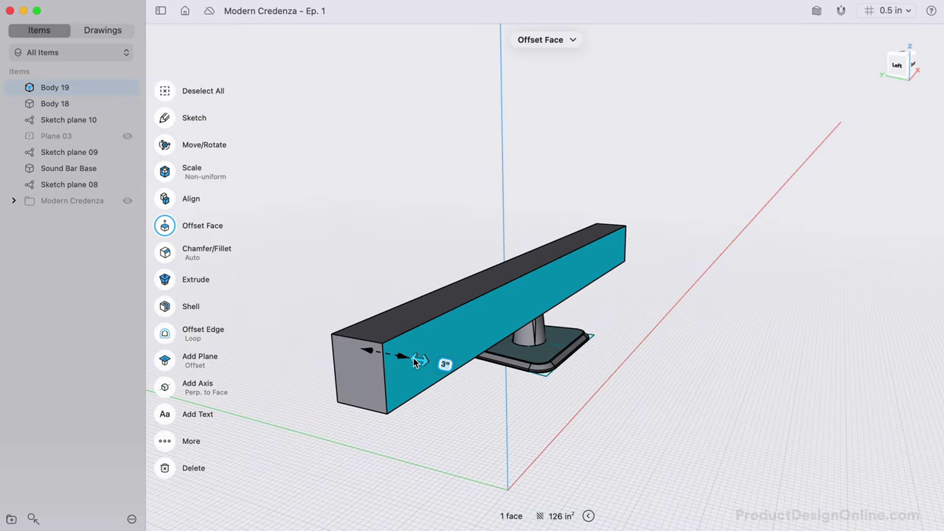
left_click_drag(415, 362, 424, 363)
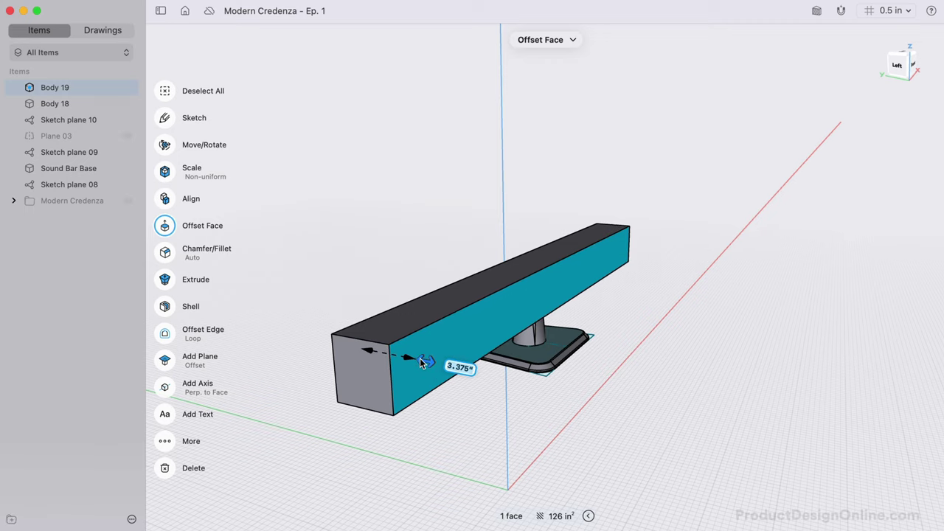
left_click(443, 451)
scroll(443, 451, "left", 10)
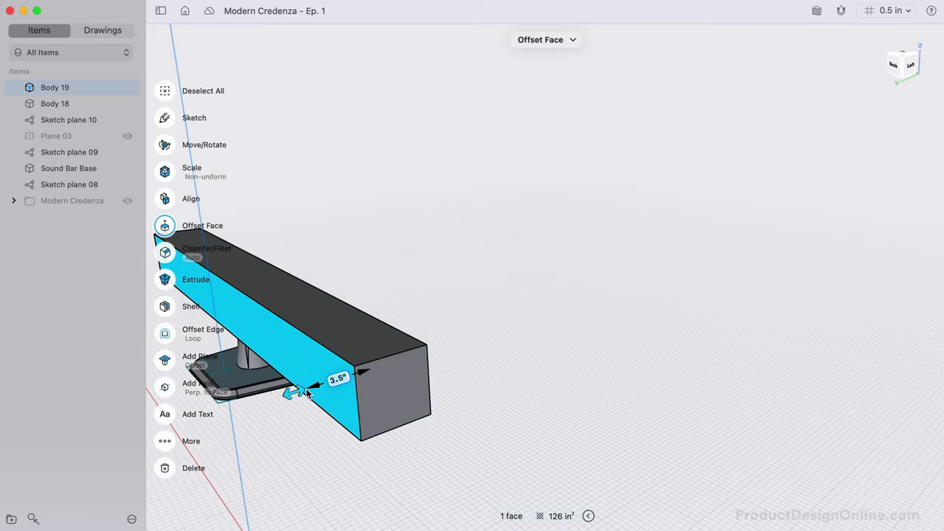
type("4")
key("Return")
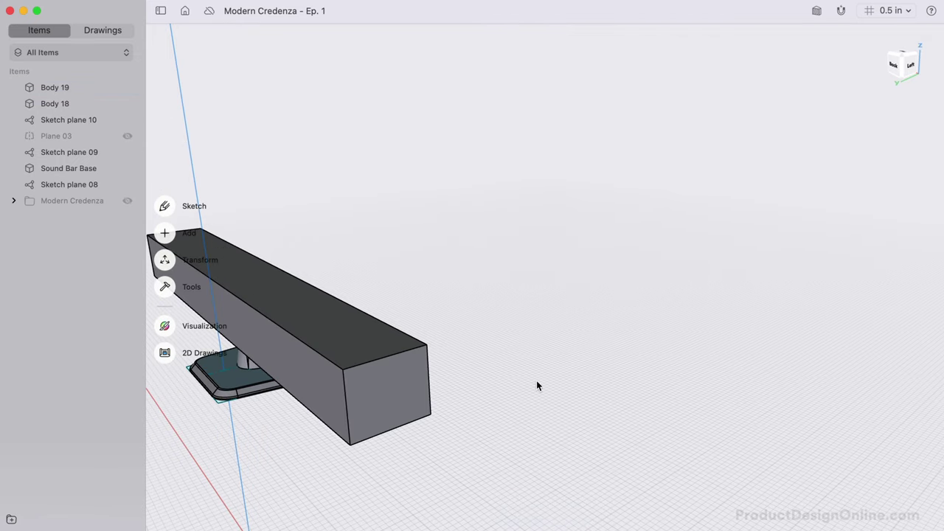
Sketch a sloping line about 4.22 in long on the bar's left end face, from the top front corner to the back edge.
scroll(536, 381, "down", 5)
double_click(411, 393)
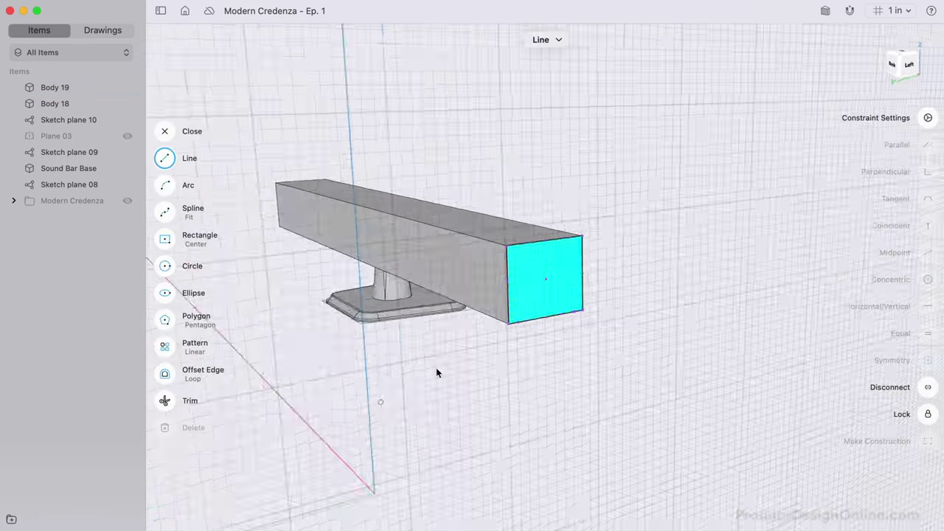
key("s")
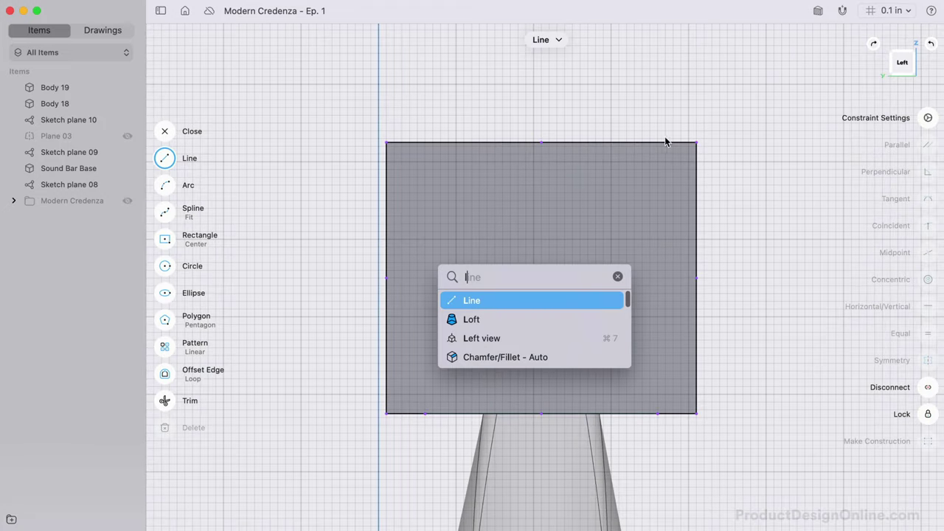
left_click(511, 295)
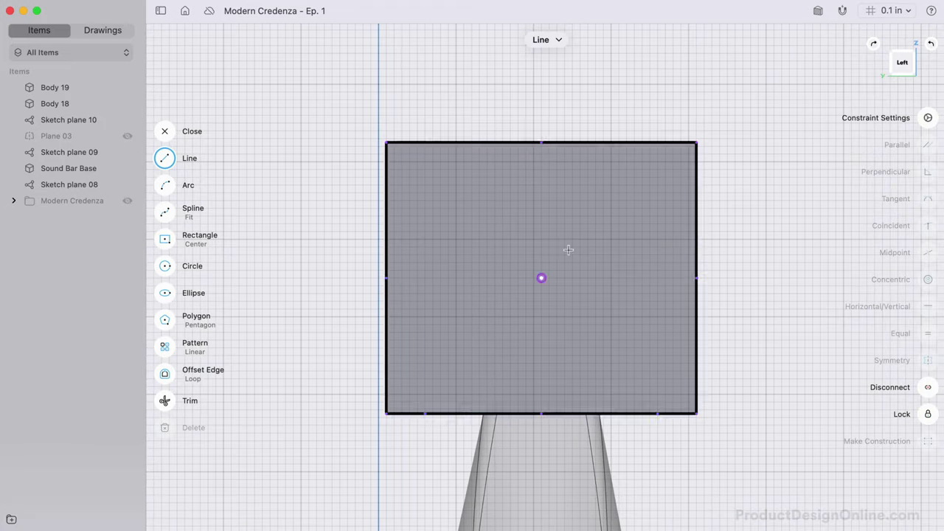
left_click(696, 142)
left_click(386, 247)
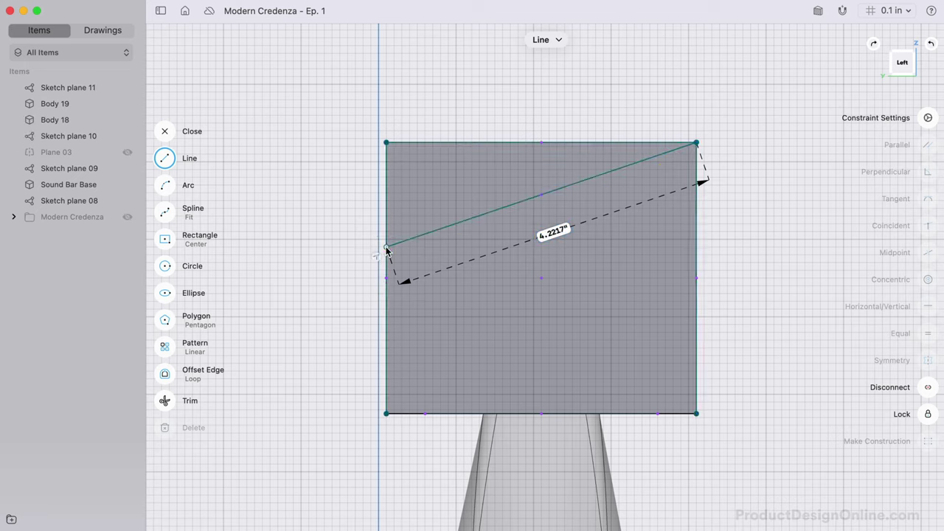
key("Escape")
Set the distance from the sloping line's back endpoint to the top back corner to 0.75 in and finish the sketch.
left_click(386, 247)
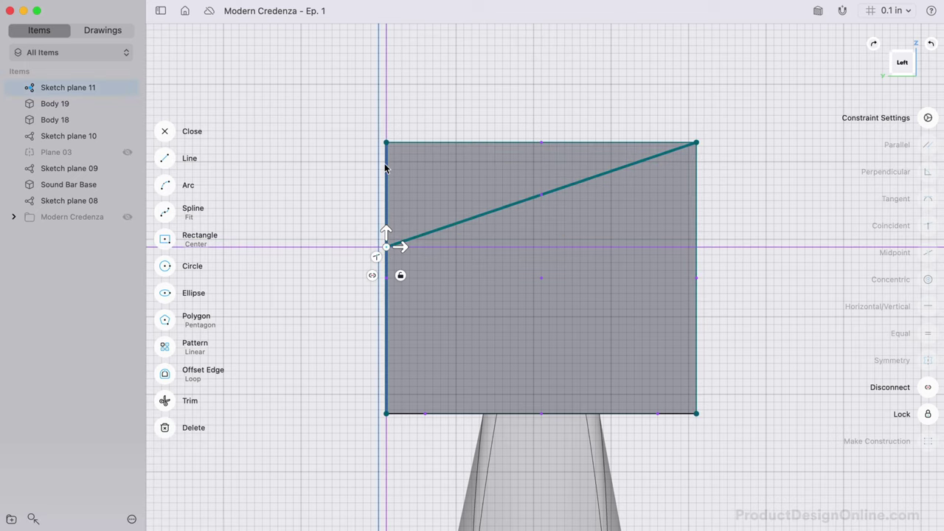
left_click(385, 143)
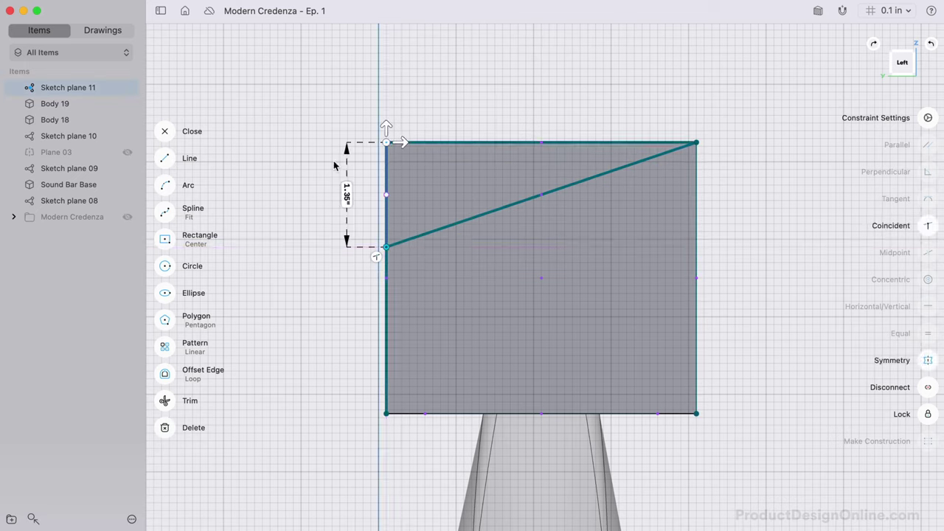
left_click(347, 194)
type("75")
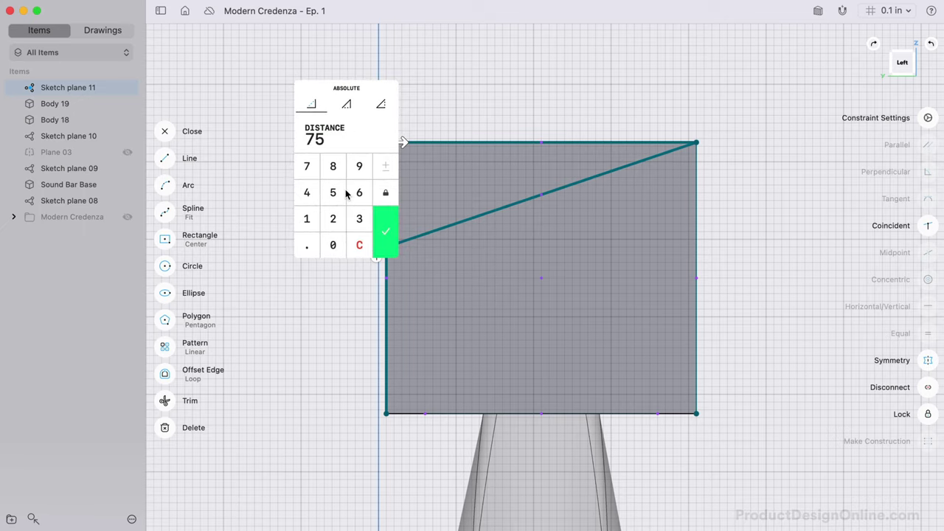
left_click(307, 245)
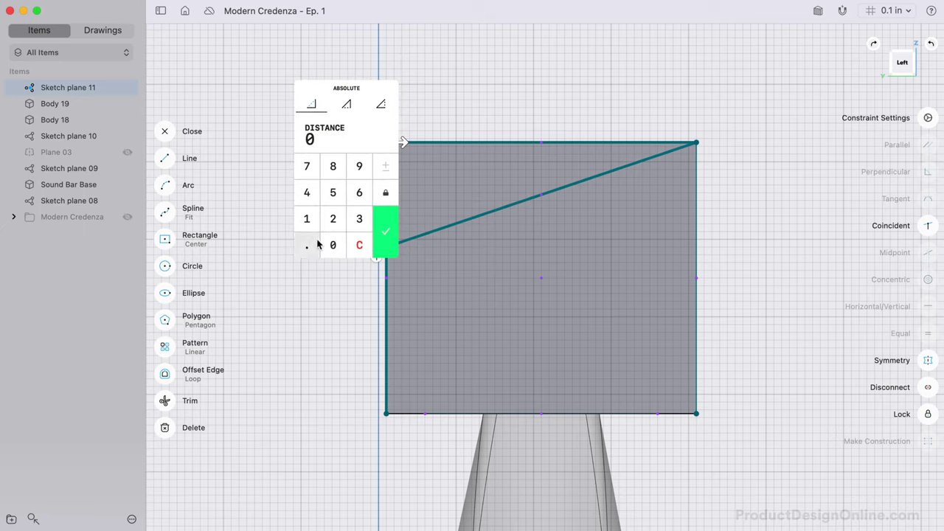
left_click(380, 227)
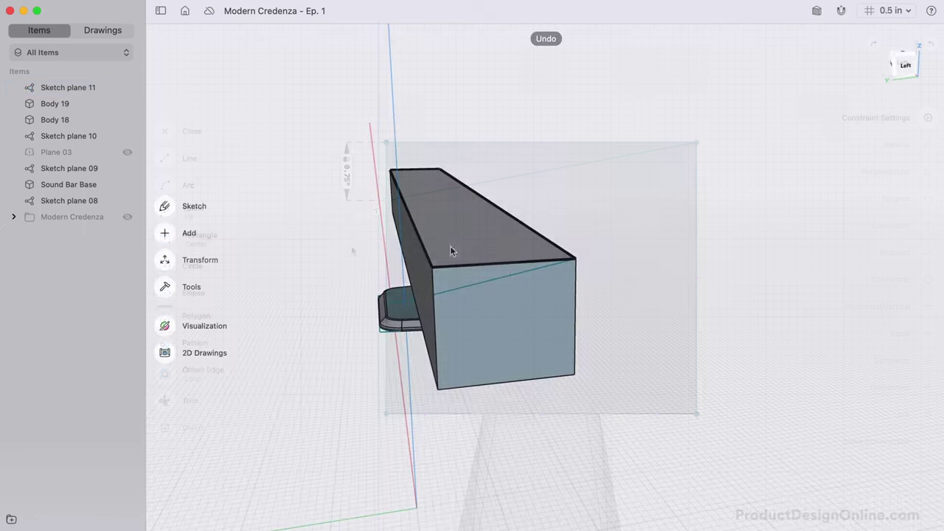
Extrude the triangular region by -98.5 in to cut the slope through the bar's full length.
left_click(452, 281)
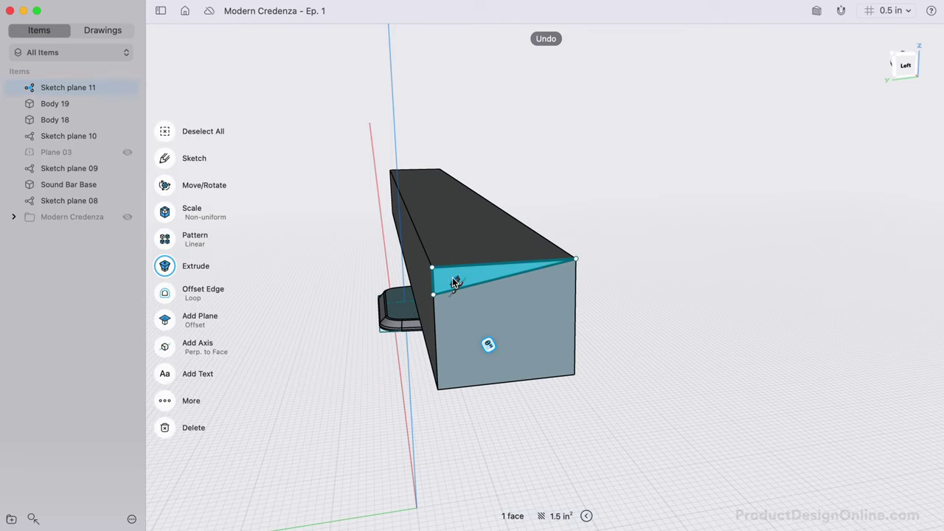
left_click_drag(455, 282, 381, 149)
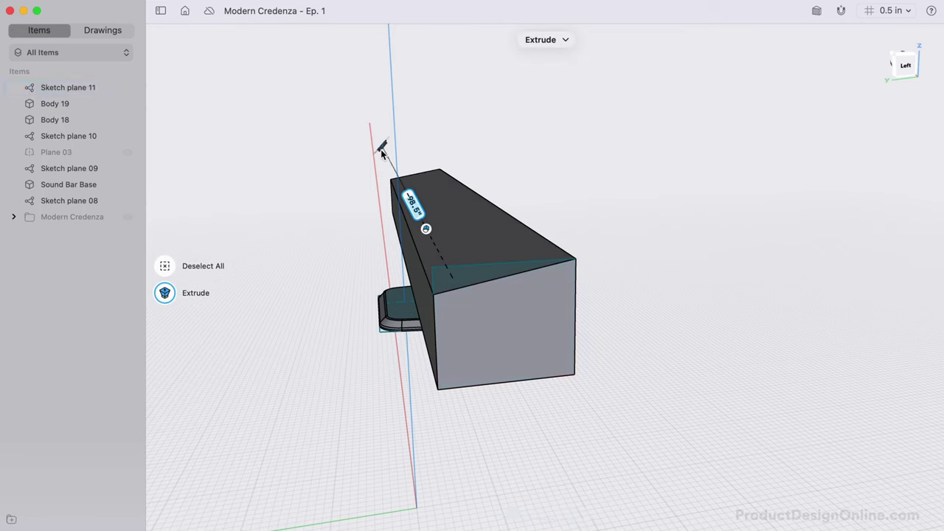
left_click(287, 228)
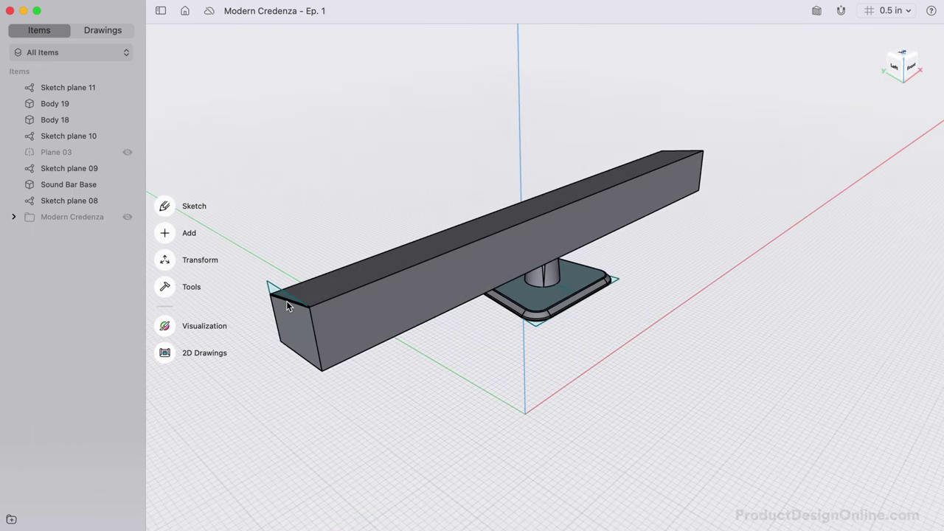
Fillet the top and bottom short edges at both ends of the bar with a 0.75 in radius.
left_click(286, 300)
left_click(296, 354)
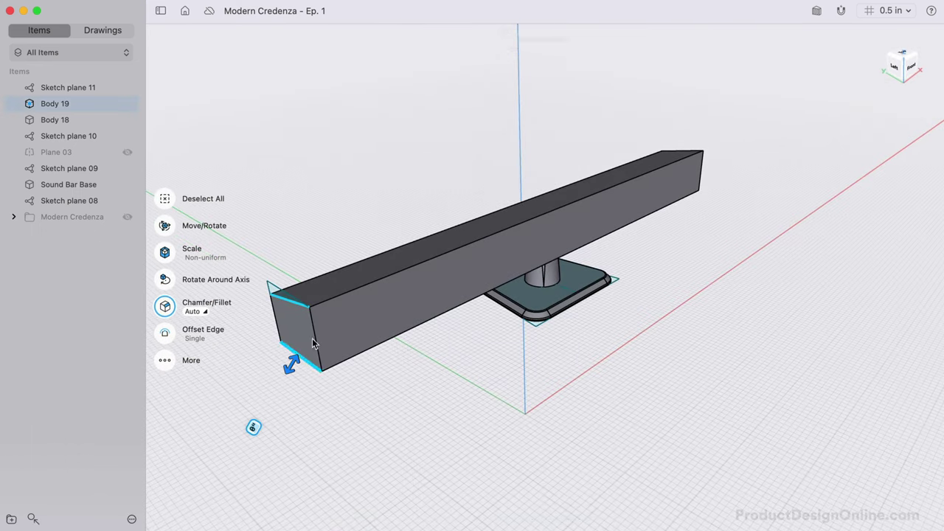
left_click(673, 154)
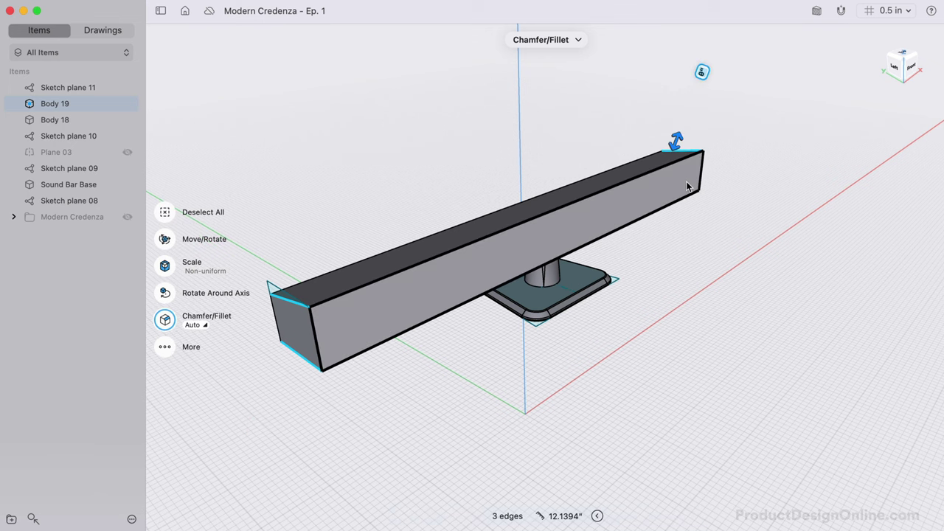
scroll(692, 185, "left", 5)
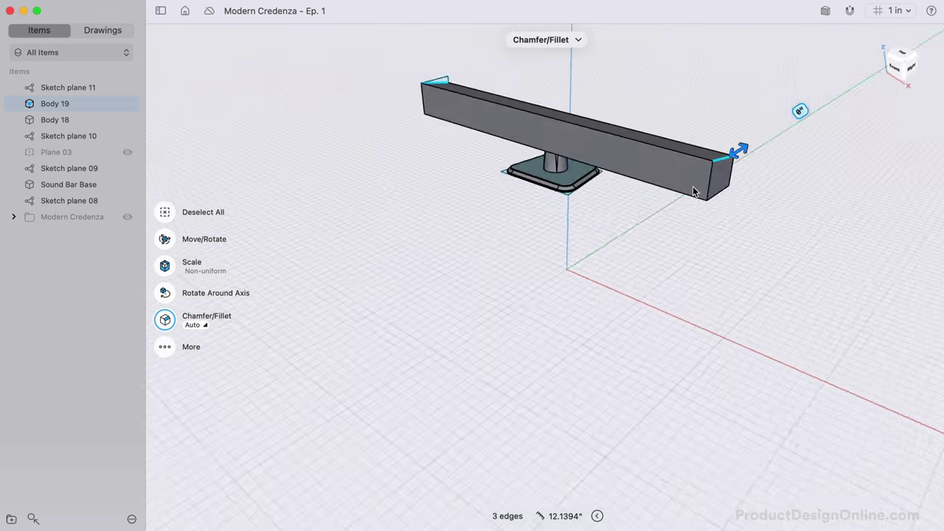
left_click(729, 199)
left_click_drag(734, 204, 739, 213)
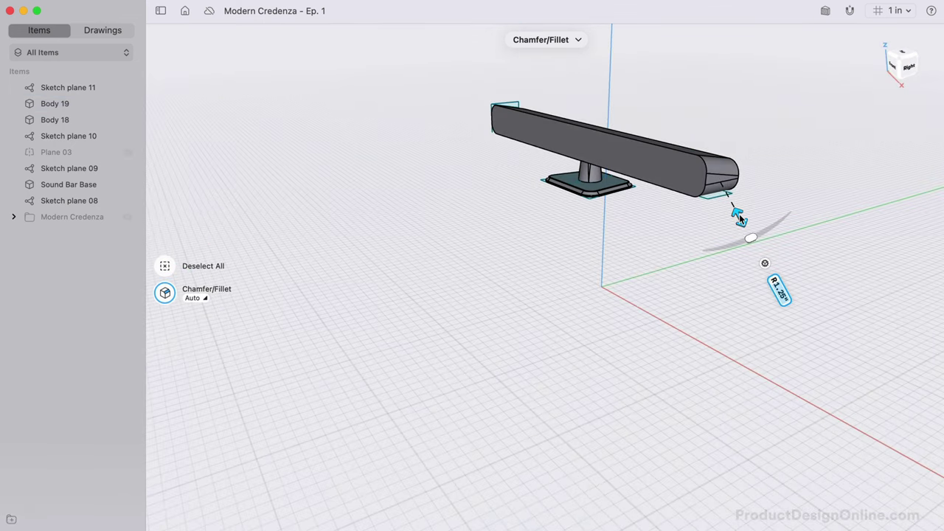
type(".75")
key("Return")
key("Return")
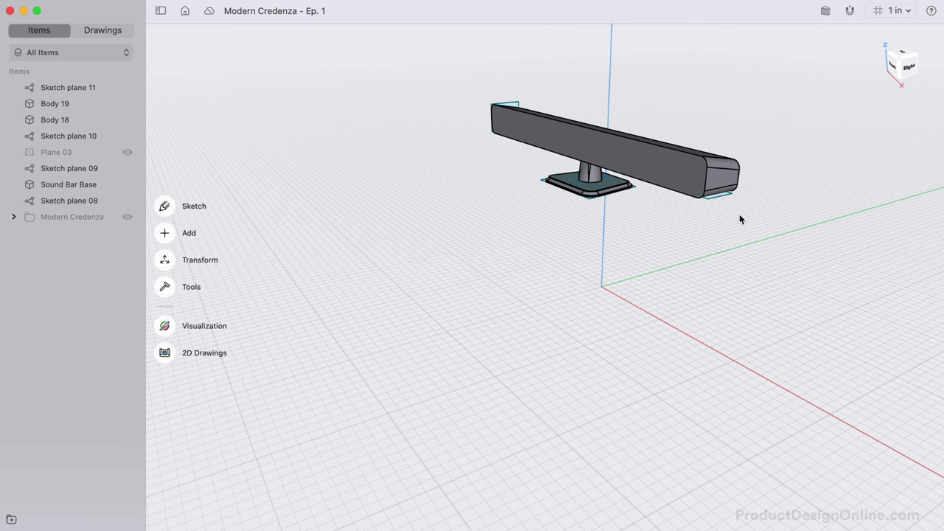
Fillet all the perimeter edges around the bar's front and back long faces.
scroll(650, 178, "up", 5)
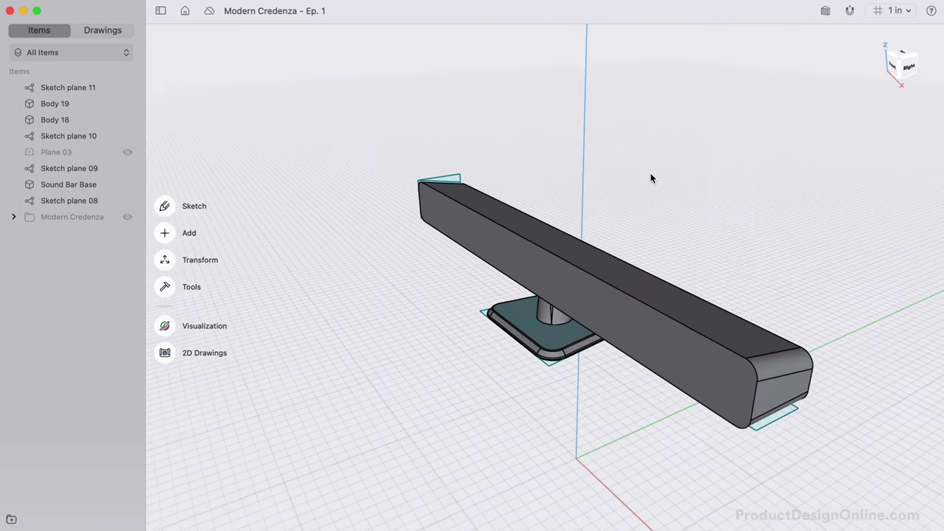
left_click(578, 290)
right_click_drag(612, 301, 676, 327)
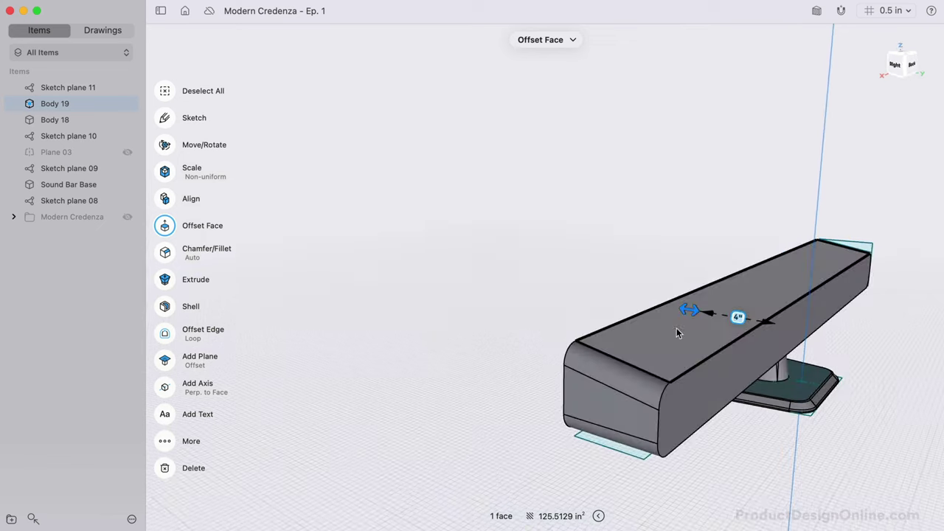
left_click(732, 366)
left_click(734, 366)
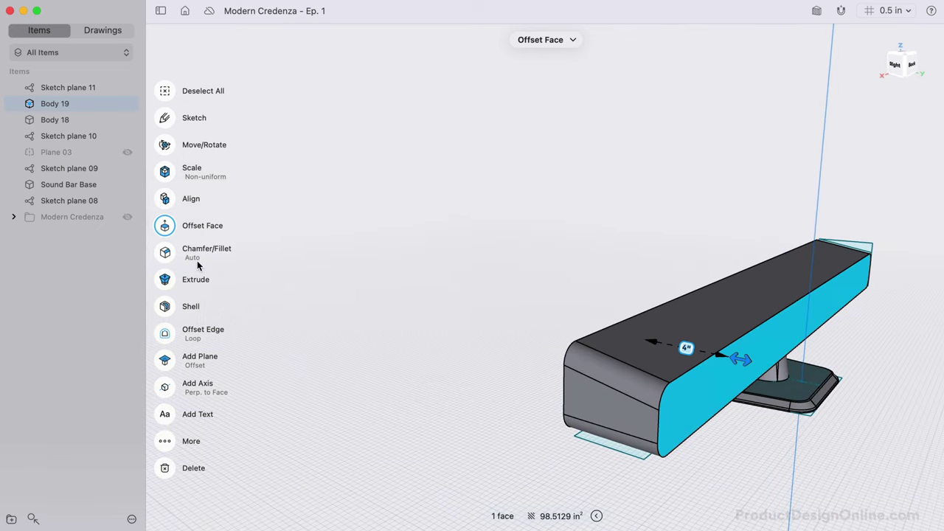
left_click(168, 257)
right_click_drag(634, 386, 634, 386)
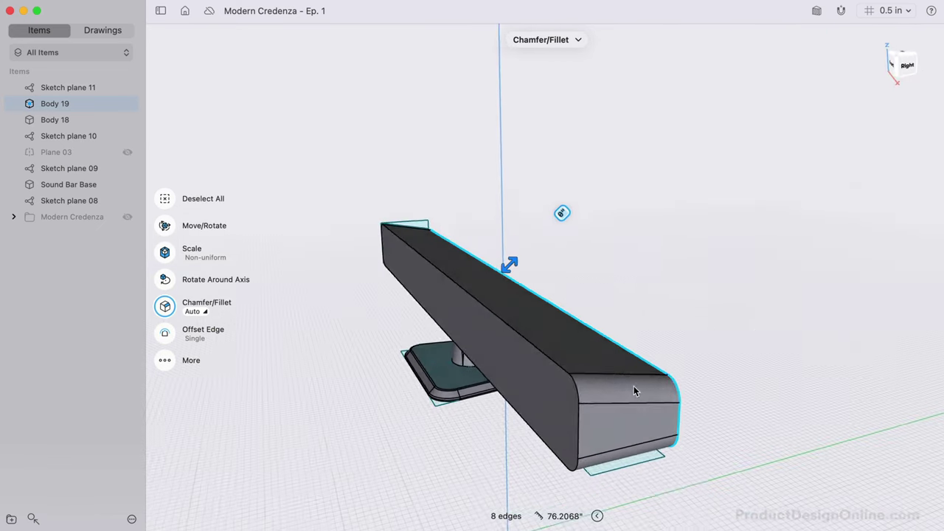
left_click(551, 384)
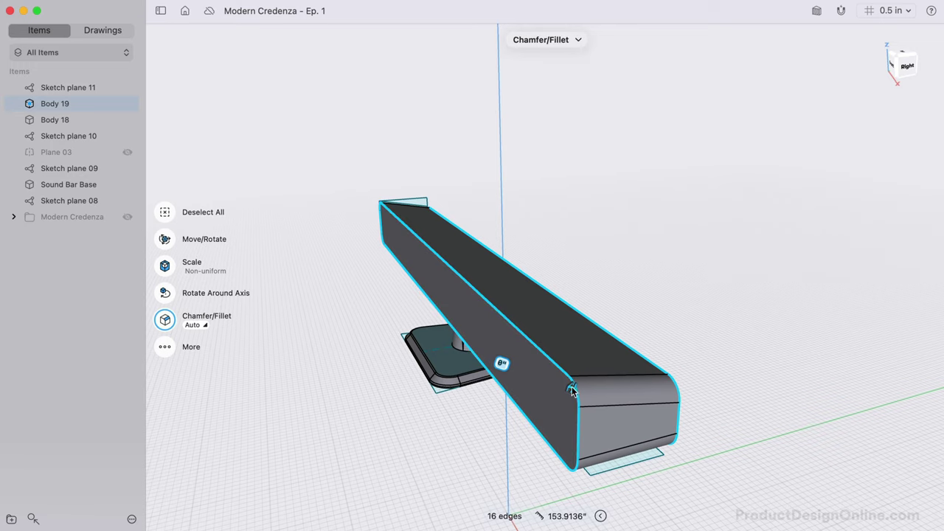
left_click_drag(564, 389, 562, 385)
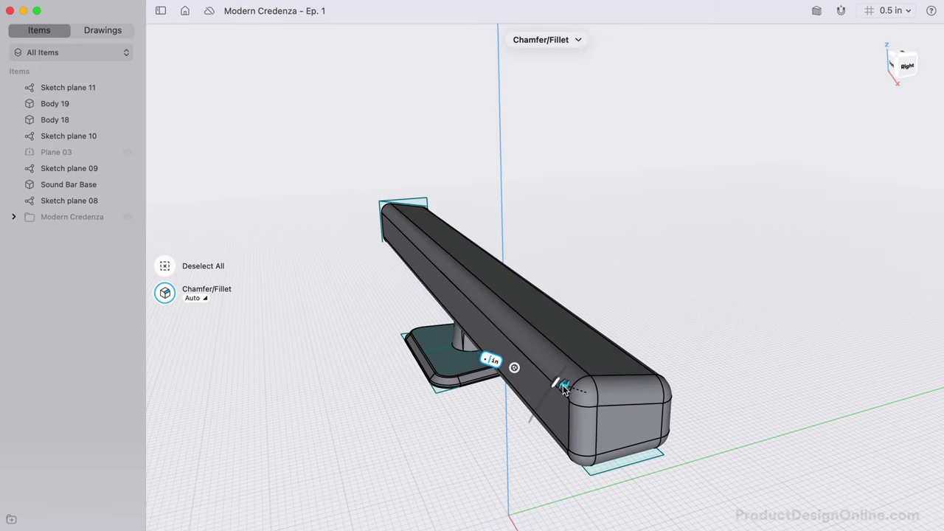
key("Return")
key("Escape")
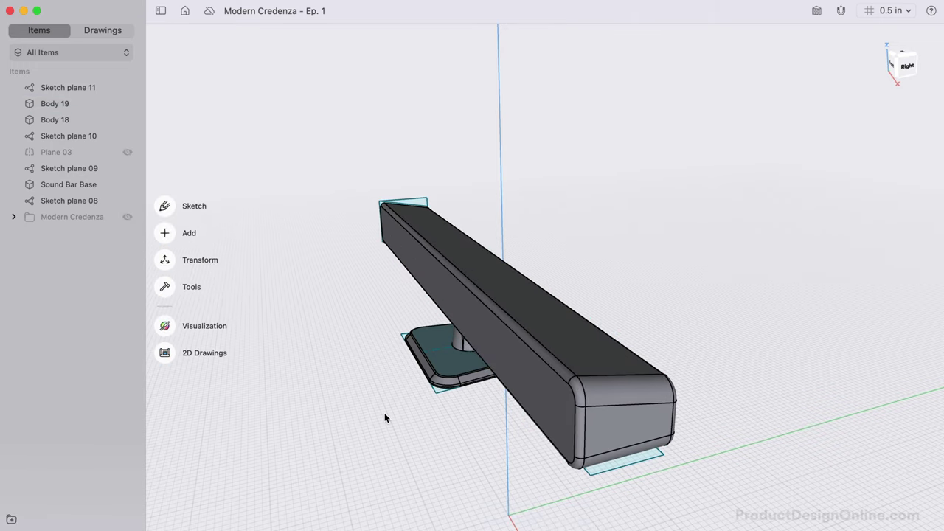
Group all the sound bar's bodies, sketch planes and Plane 03 into a new folder named Sound Bar.
right_click_drag(385, 415, 385, 414)
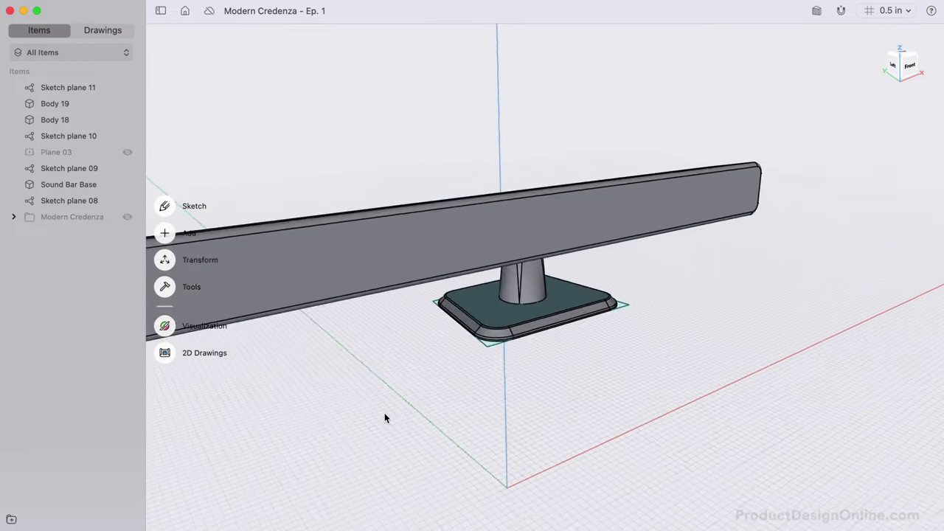
middle_click_drag(385, 415, 385, 419)
double_click(68, 89)
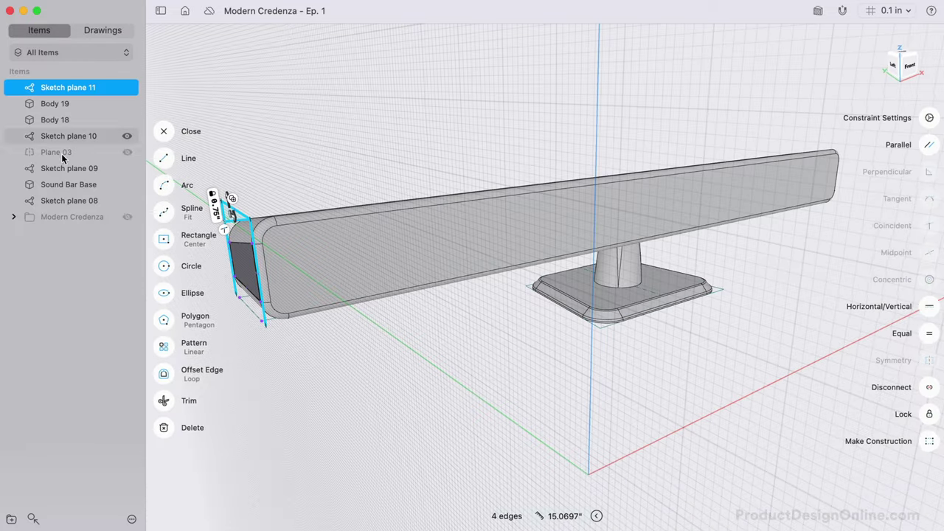
left_click(68, 203, "shift")
right_click(68, 204)
left_click(81, 204)
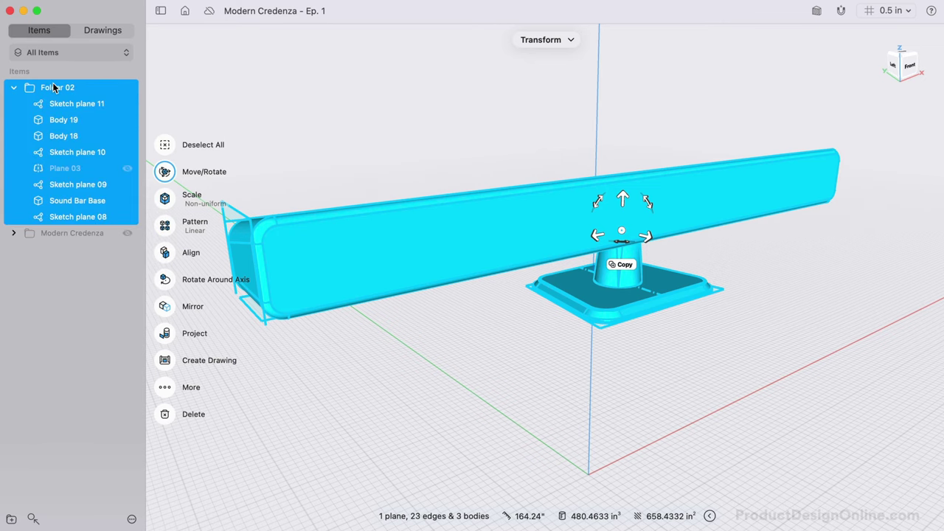
right_click(54, 88)
left_click(64, 104)
Rename the long bar body, Body 19, as Top.
left_click(76, 123)
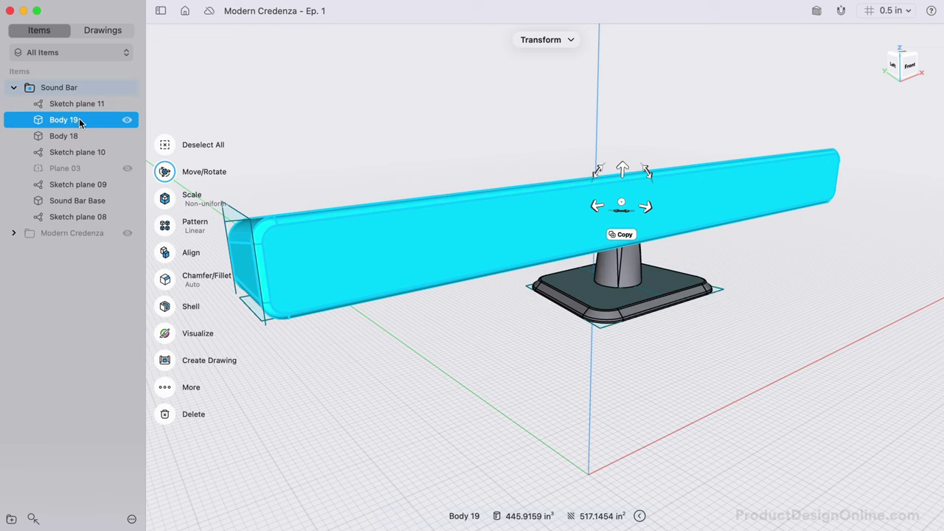
right_click(81, 122)
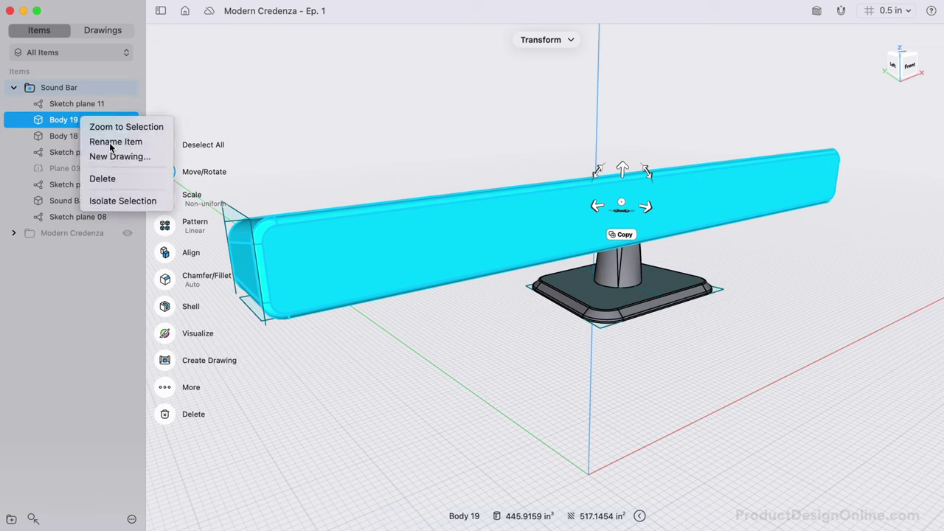
left_click(111, 146)
type("Top")
key("Return")
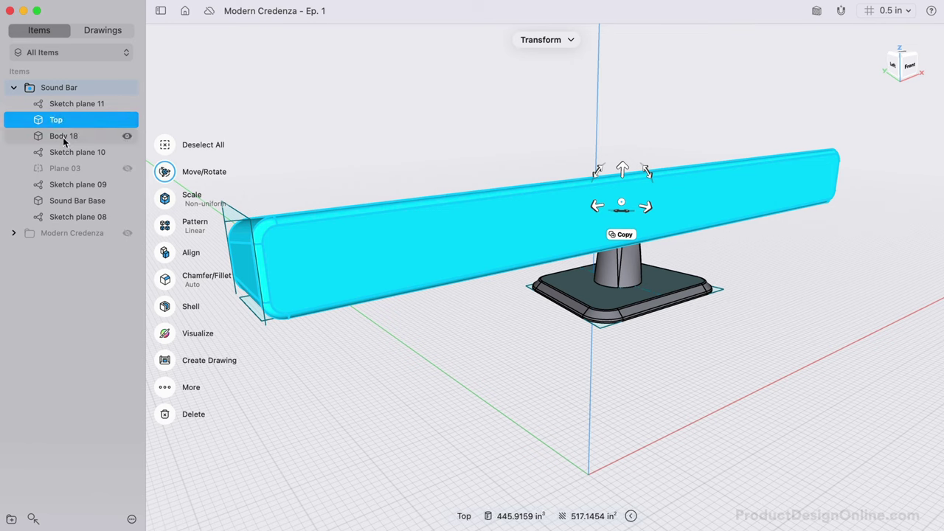
Rename the lofted post body, Body 18, as Stem and clear the selection.
right_click(62, 139)
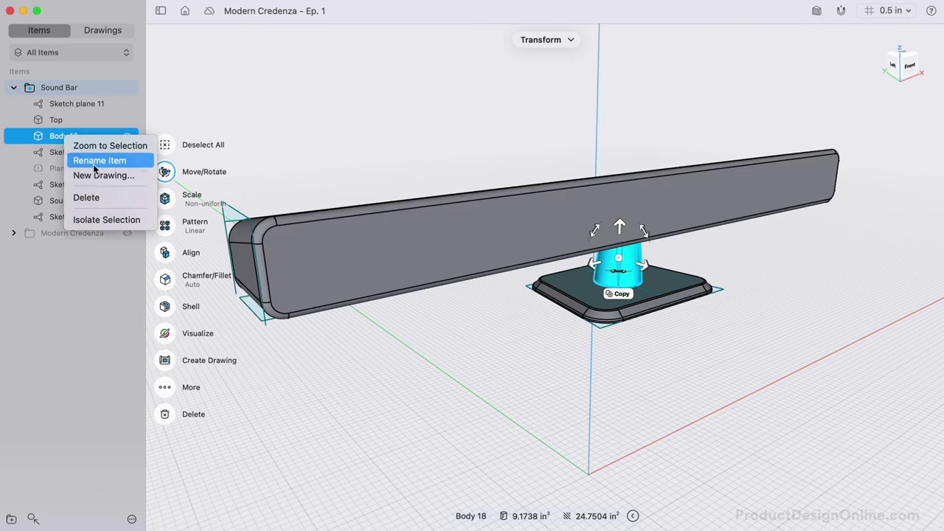
left_click(87, 160)
type("Stem")
key("Return")
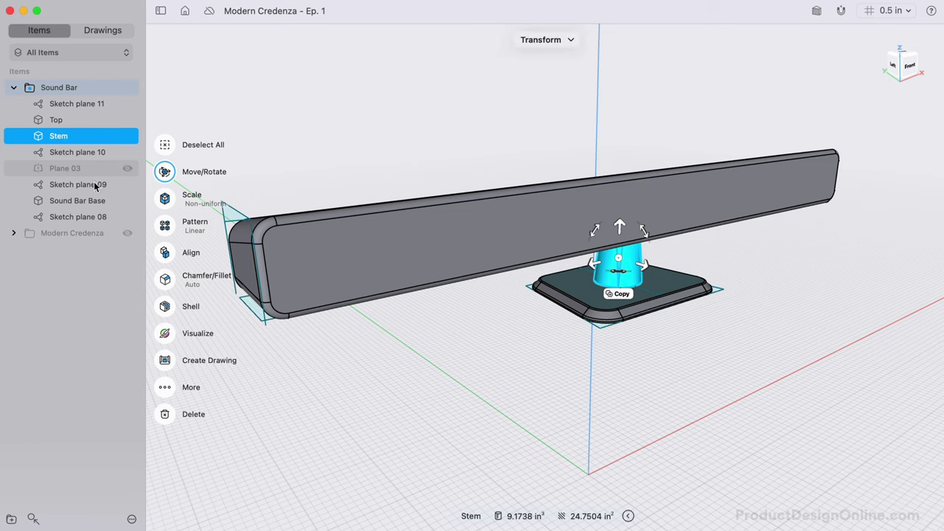
left_click(82, 283)
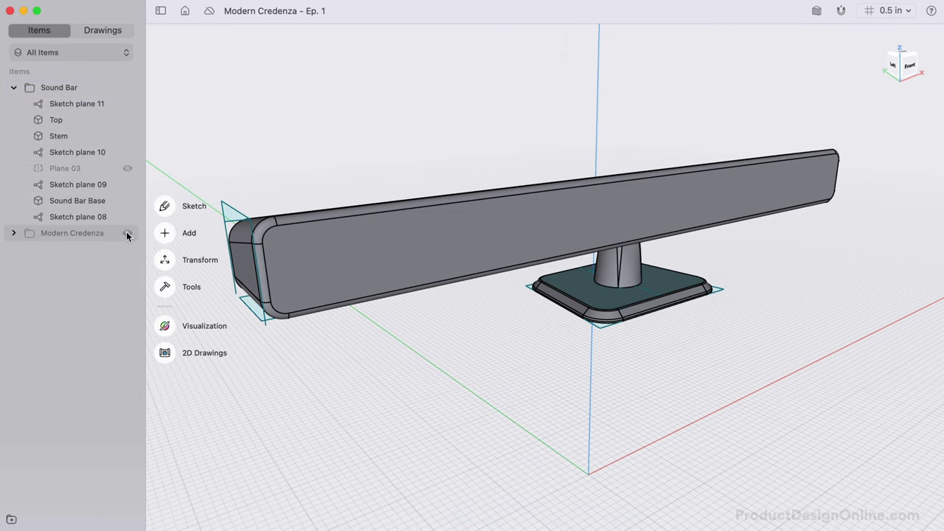
Show the Modern Credenza folder and hide sketch planes 08, 09, 10 and 11 of the sound bar.
left_click(127, 233)
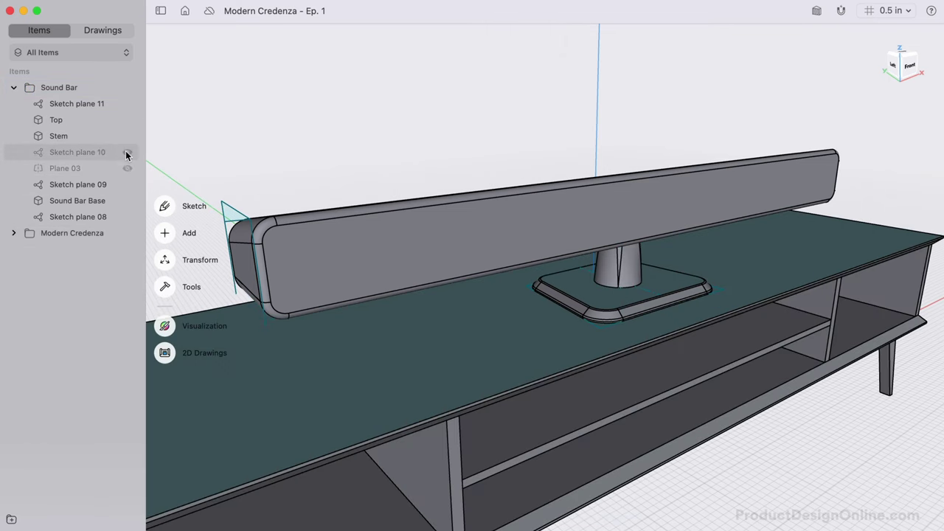
left_click(127, 103)
left_click(127, 184)
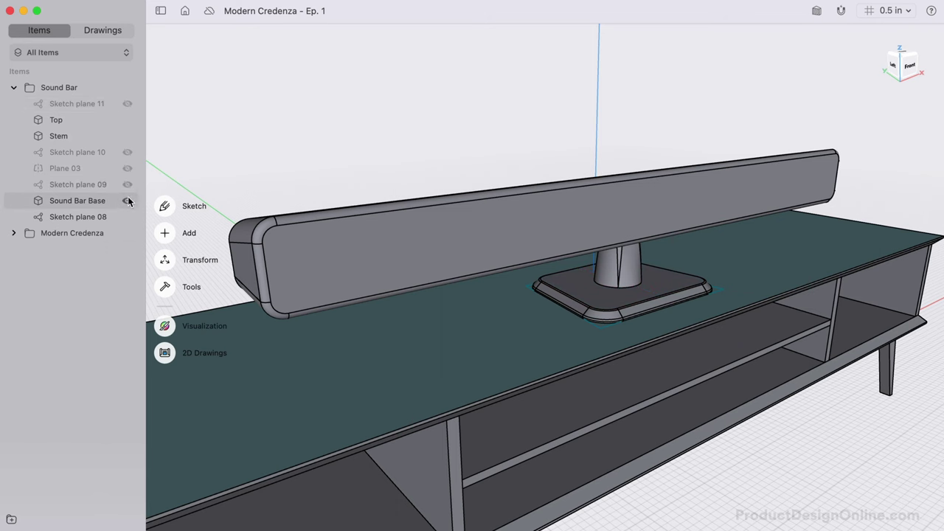
left_click(128, 217)
Examine the finished sound bar on the credenza from the front, back and both ends.
scroll(383, 120, "down", 5)
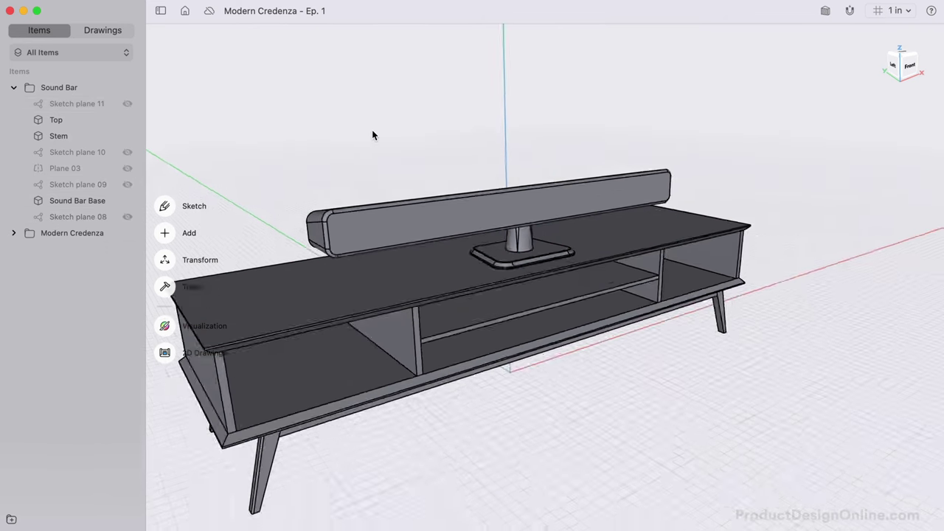
scroll(372, 135, "up", 2)
scroll(372, 134, "left", 4)
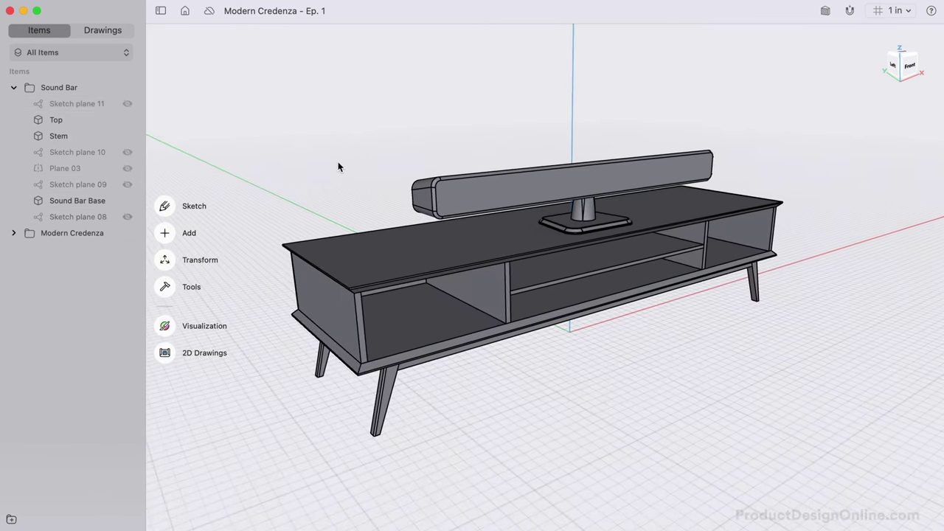
scroll(338, 166, "right", 1)
scroll(337, 162, "left", 15)
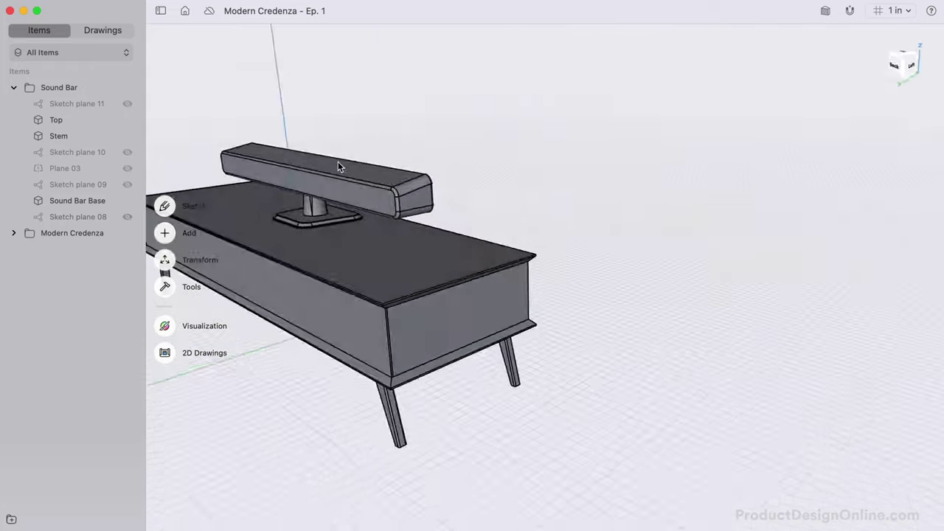
scroll(338, 167, "right", 10)
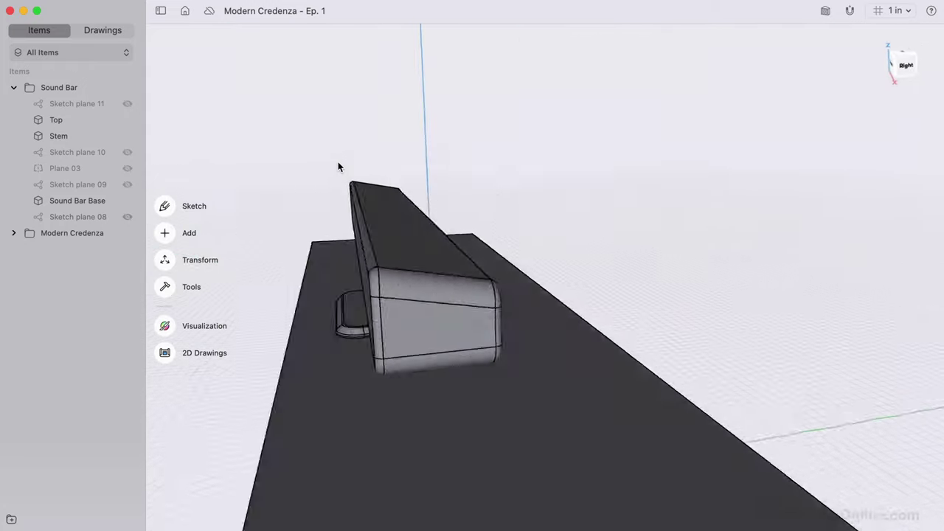
scroll(338, 166, "left", 10)
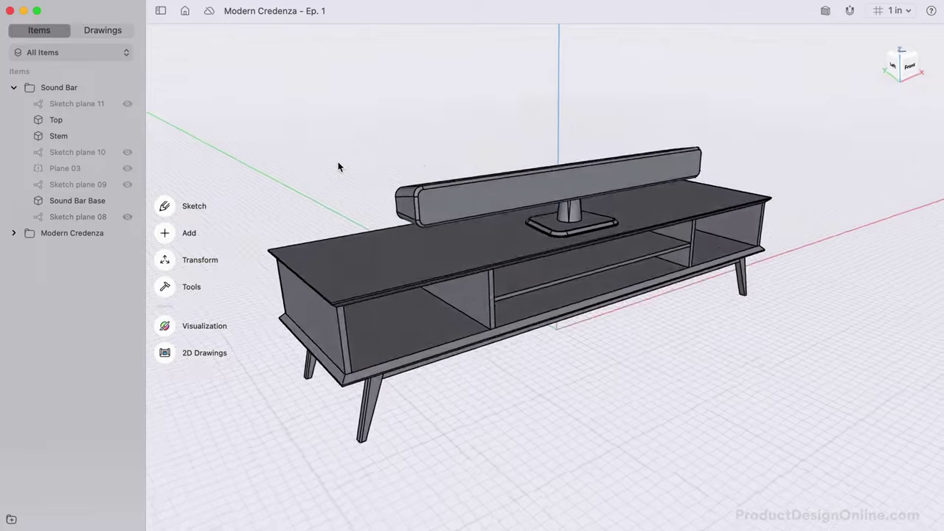
scroll(534, 344, "up", 5)
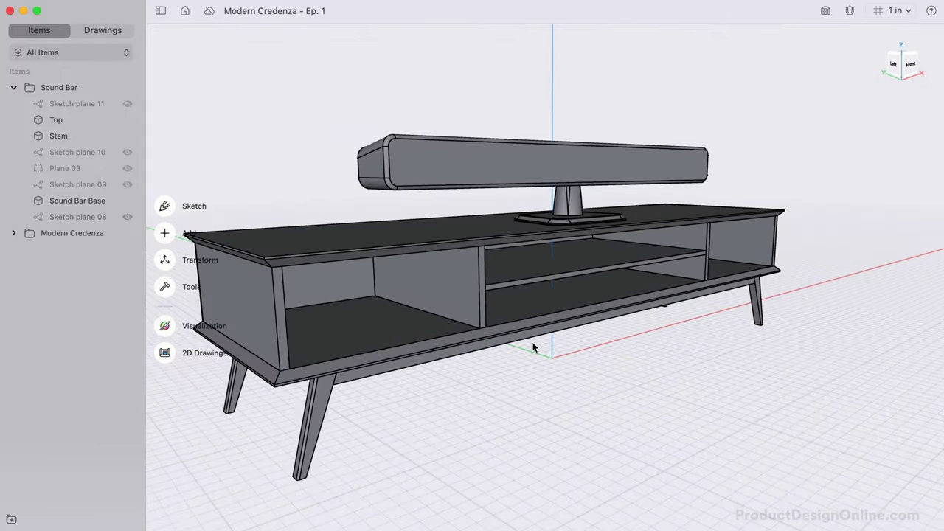
scroll(575, 390, "right", 10)
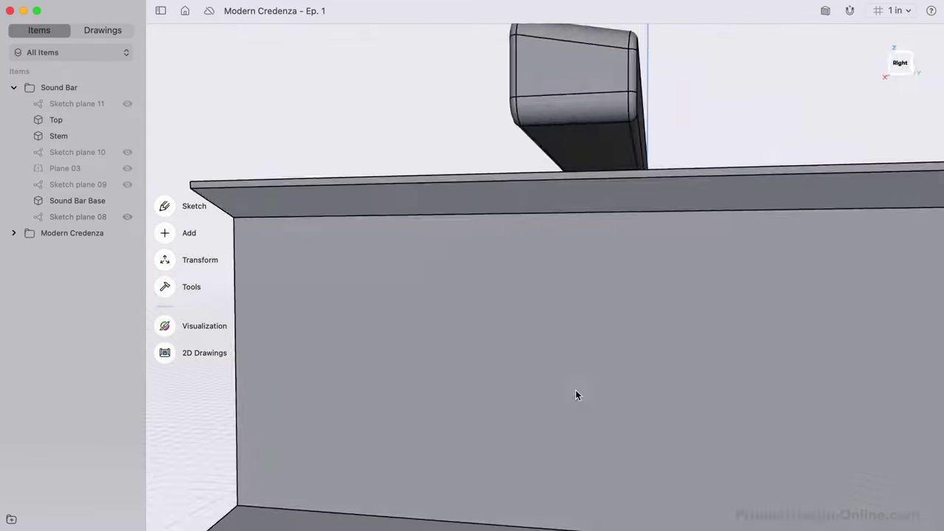